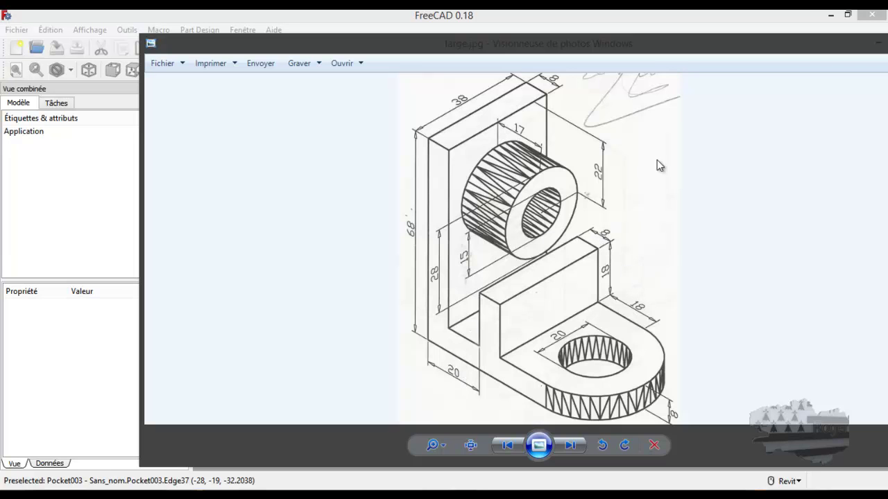
Create a new document and add a body to it.
drag(656, 46, 887, 150)
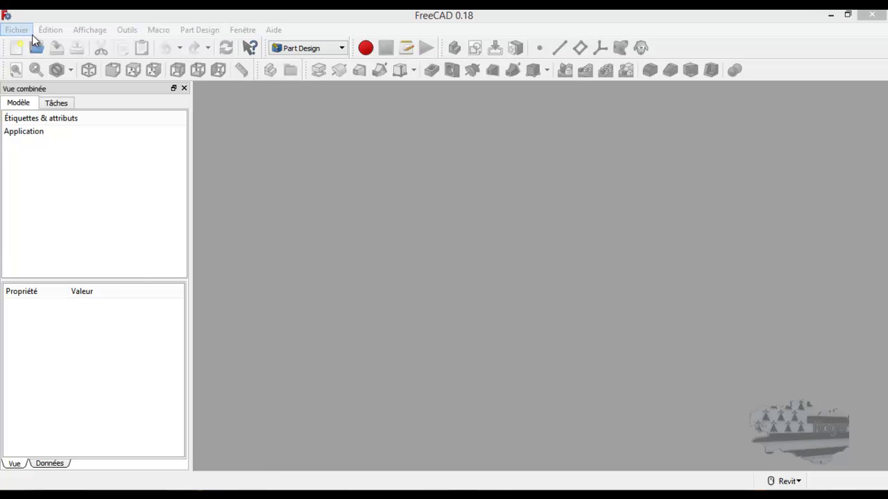
click(16, 47)
click(54, 105)
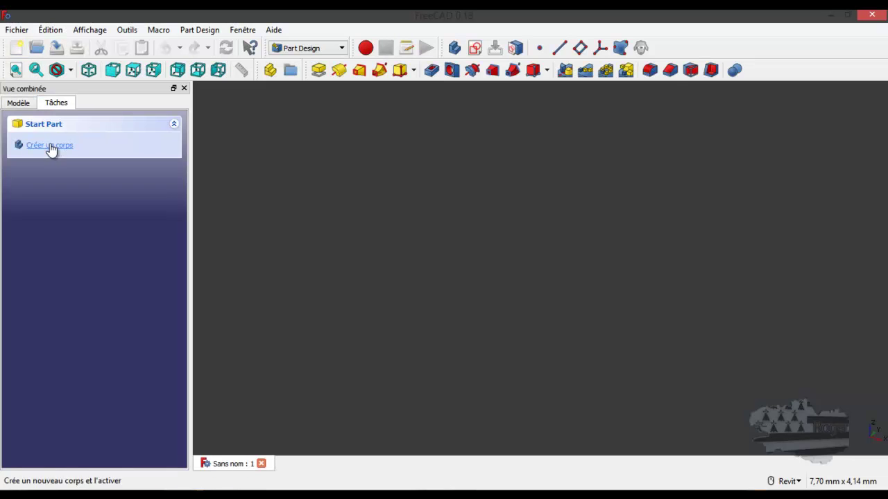
click(51, 144)
Start a new sketch on the XY plane of the body.
click(51, 145)
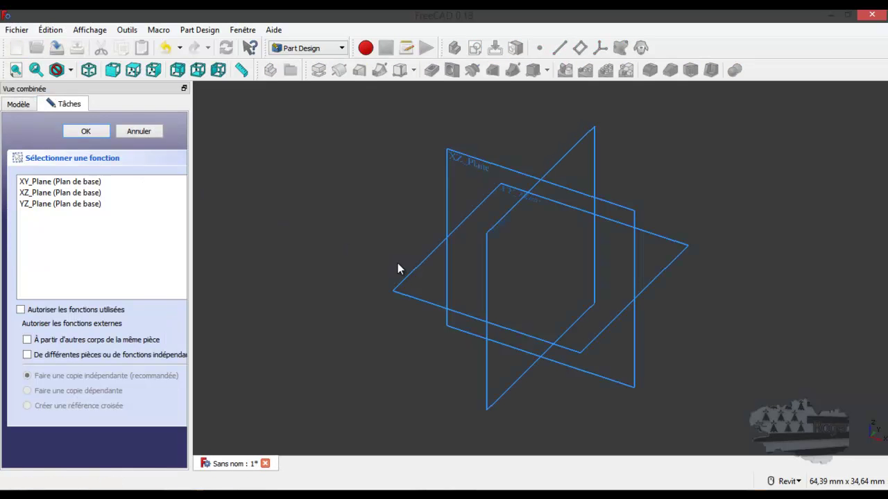
click(417, 275)
click(102, 134)
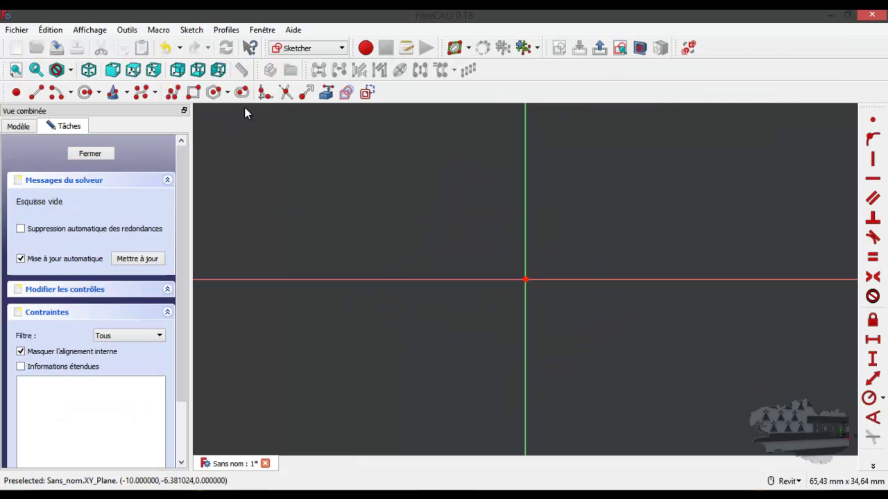
Sketch a rectangle about 36 mm wide and 17 mm high enclosing the origin.
click(194, 92)
click(328, 182)
click(414, 292)
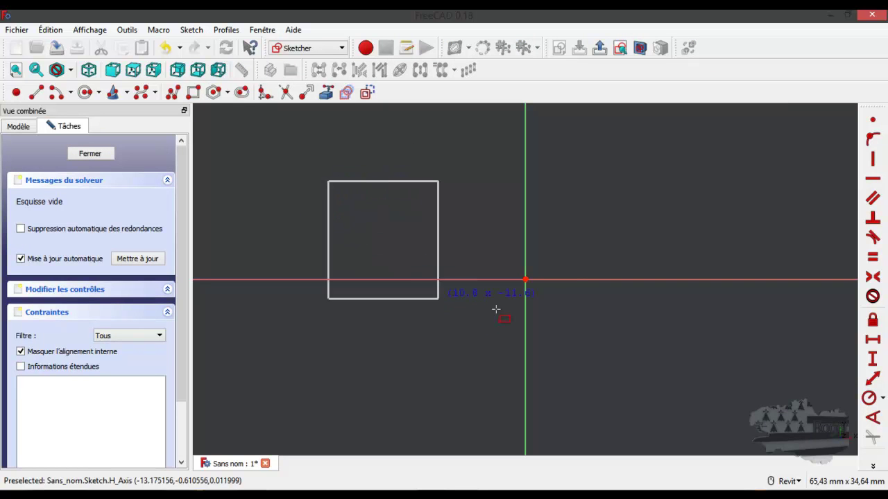
click(699, 355)
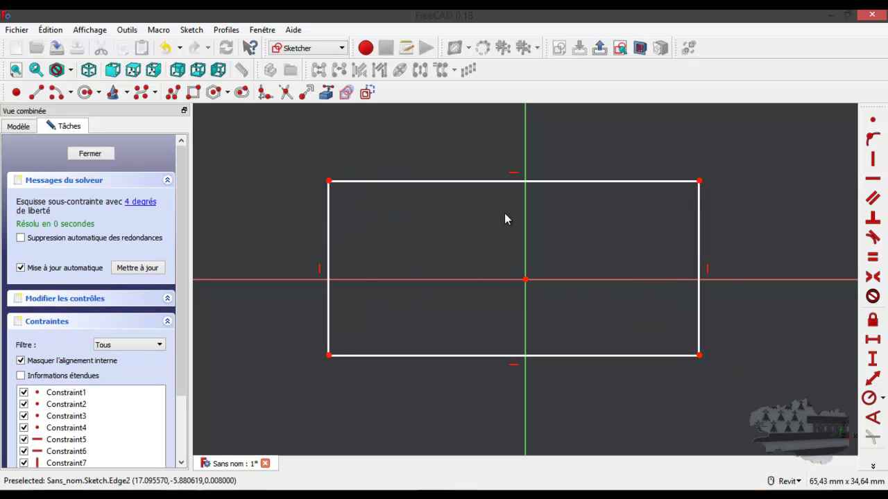
Try a symmetry constraint on the rectangle's upper-left corner and the origin about its lower-right corner, and undo it.
click(328, 182)
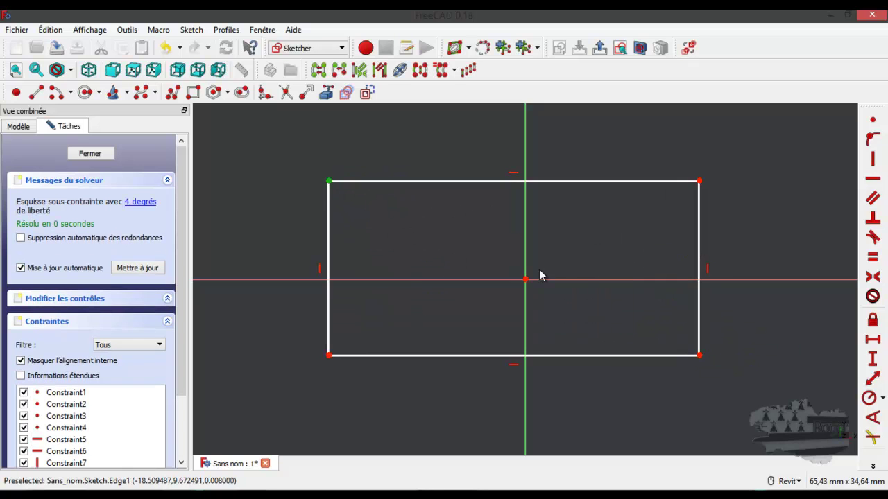
click(699, 355)
click(525, 279)
click(699, 356)
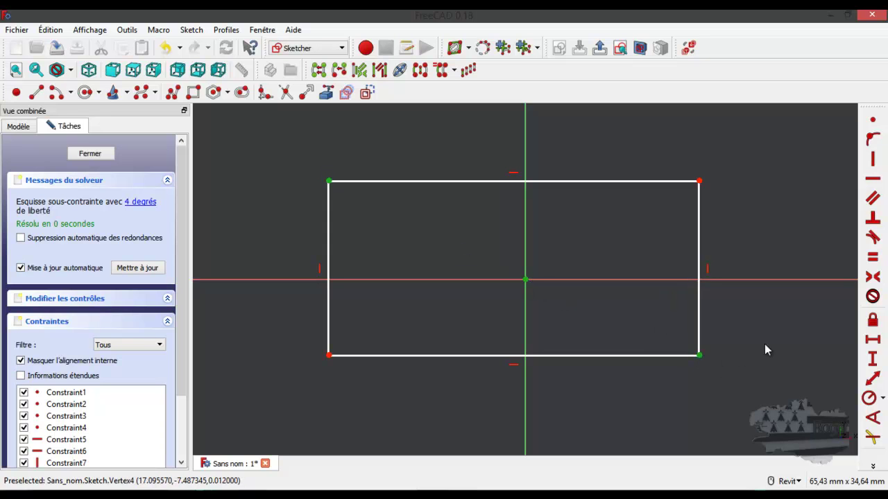
click(873, 277)
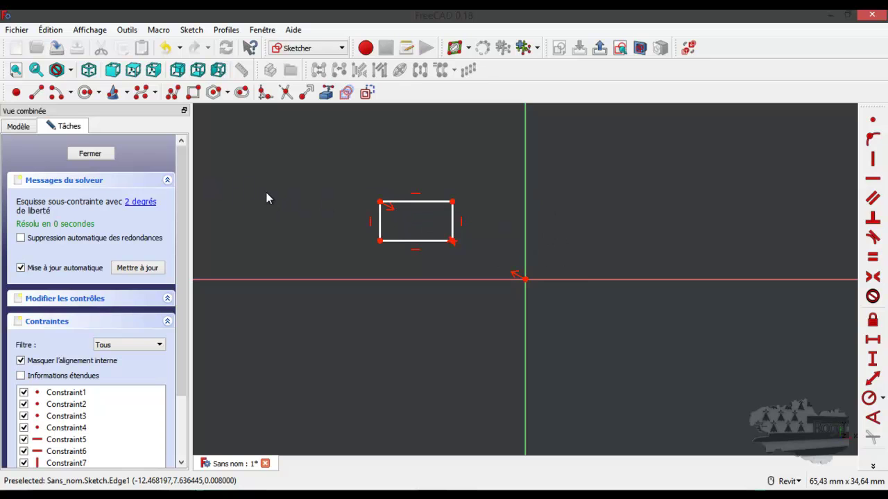
key(ctrl+z)
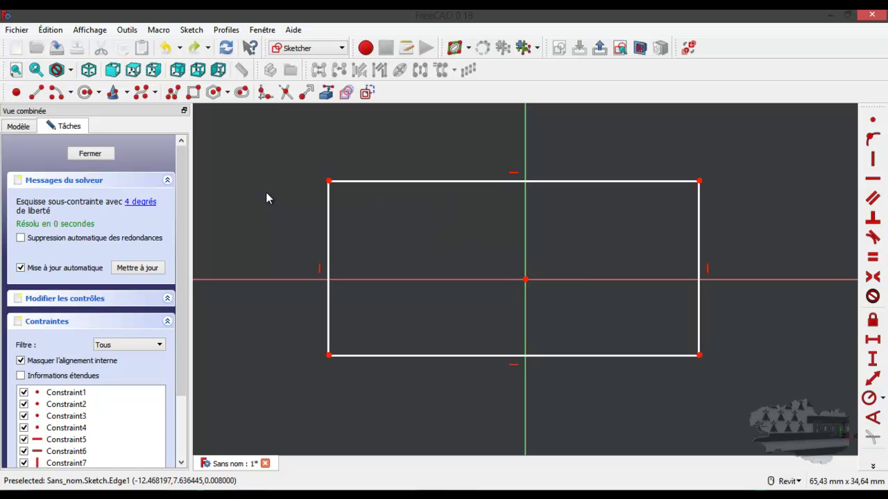
Constrain the rectangle's upper-left and lower-right corners to be symmetric about the origin.
click(330, 183)
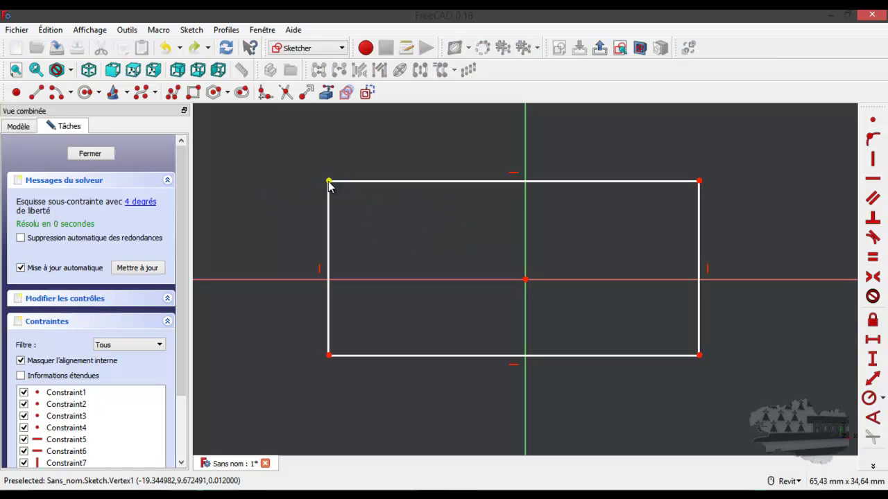
click(699, 355)
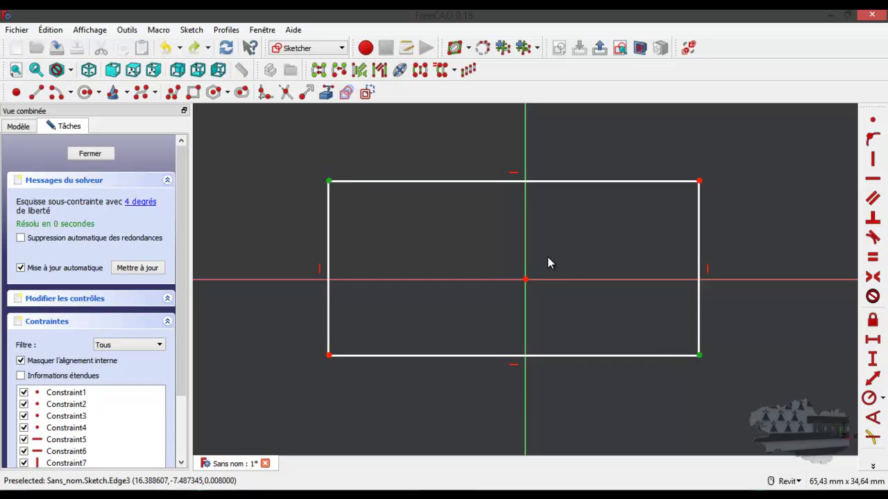
click(525, 281)
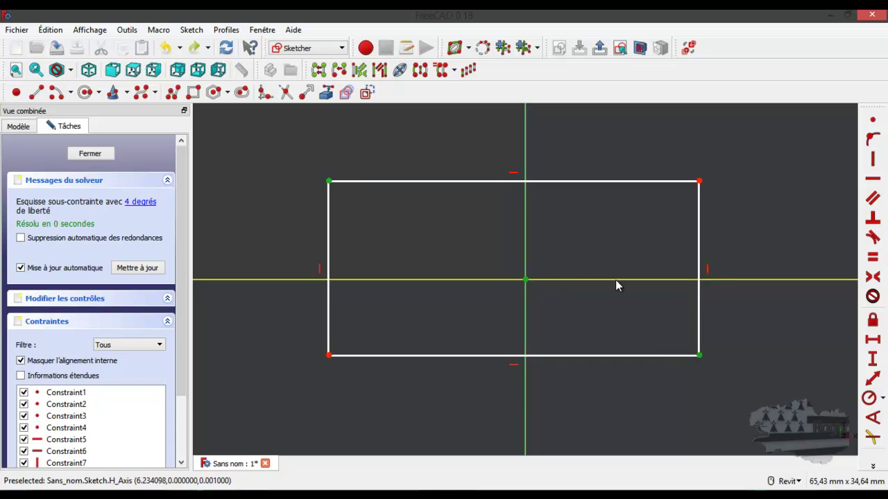
click(872, 277)
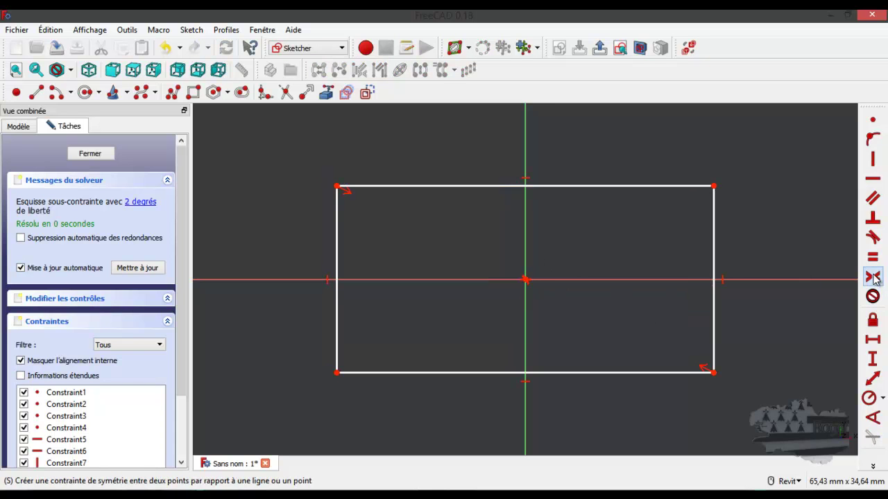
Constrain the horizontal length of the rectangle's upper edge to 20+8+18 mm.
click(632, 187)
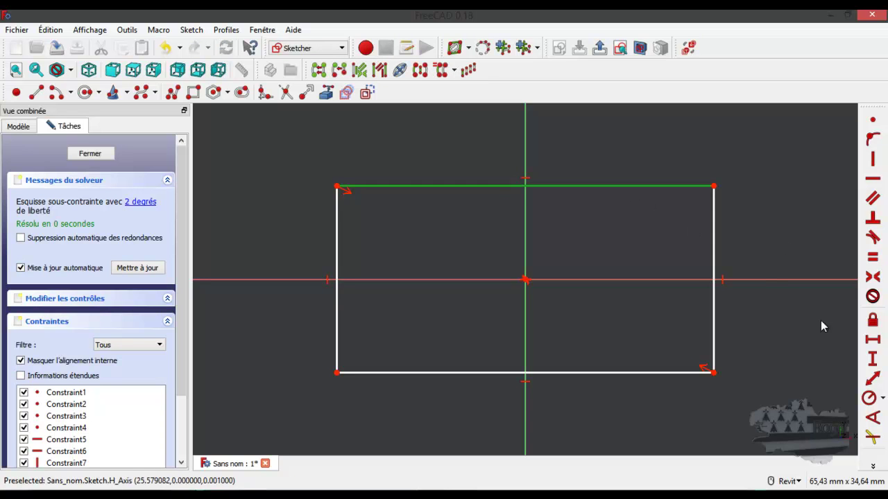
click(873, 339)
text(20+8+18mm)
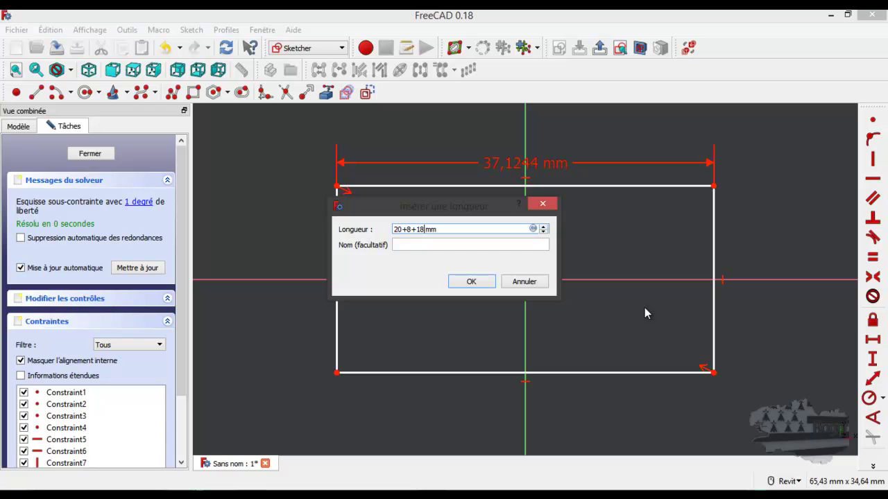
key(Return)
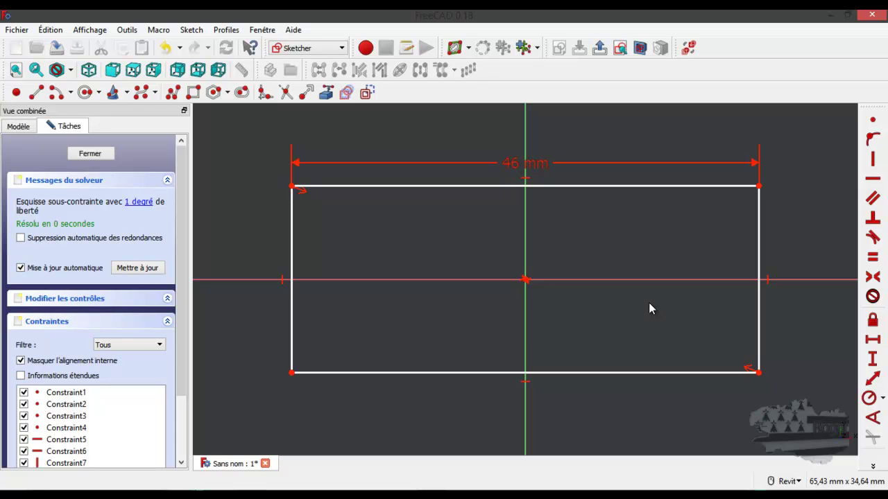
Constrain the rectangle's vertical side to 38 mm and close the sketch.
click(759, 243)
click(872, 358)
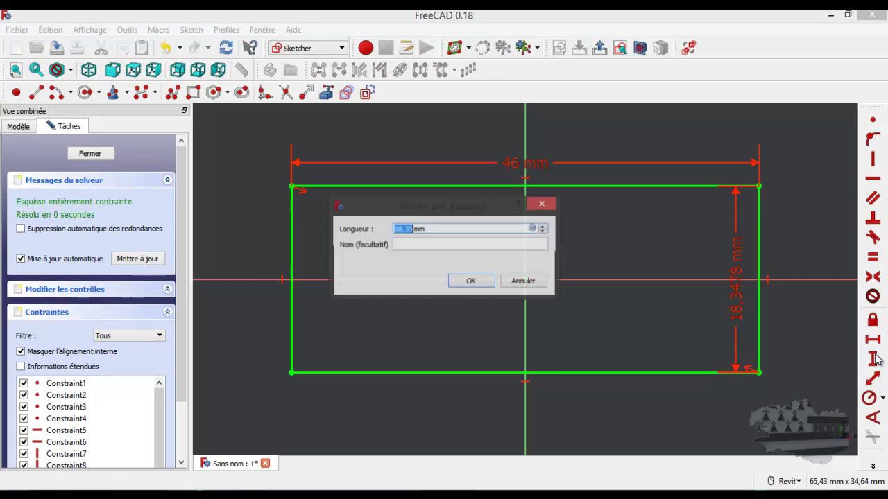
text(38)
key(Return)
scroll(734, 362, down, 4)
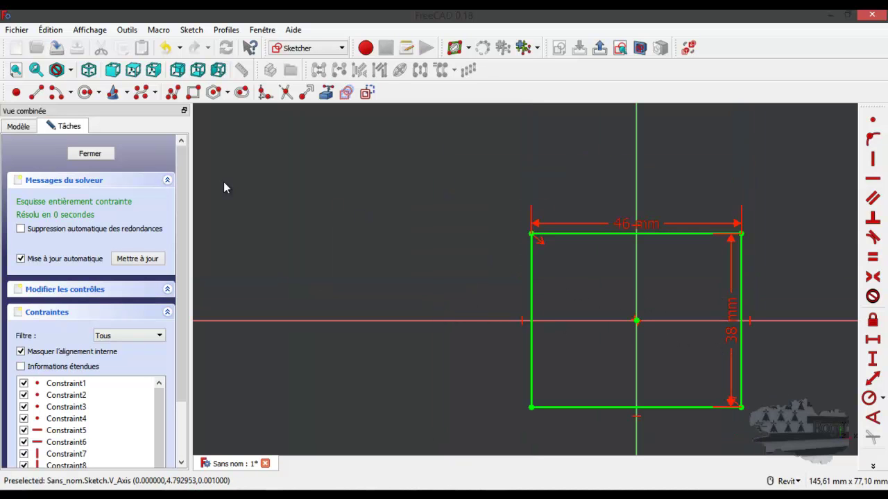
click(90, 153)
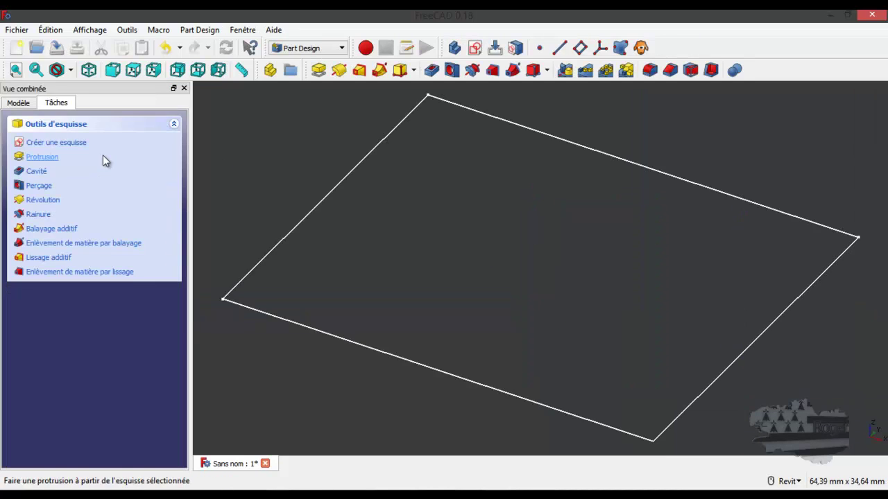
Check the reference drawing and pad the rectangle sketch by 8 mm.
mouse_move(887, 110)
mouse_down()
mouse_move(774, 56)
mouse_move(734, 57)
mouse_up()
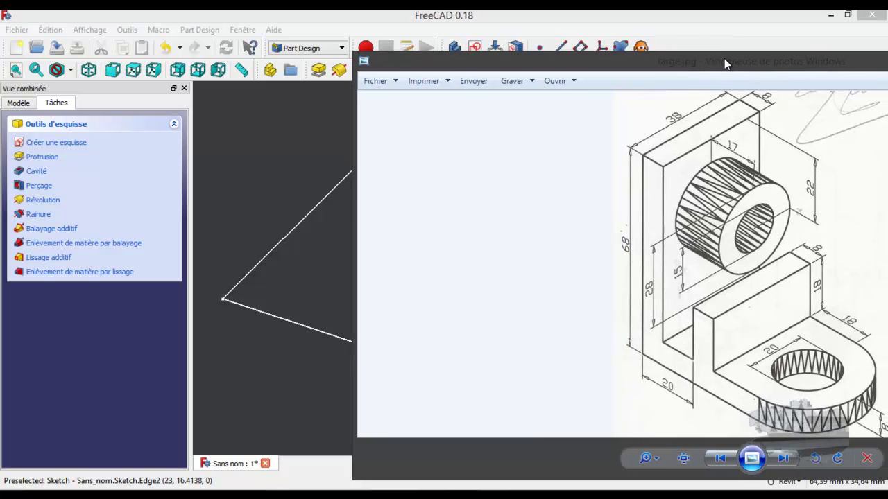
drag(728, 58, 678, 41)
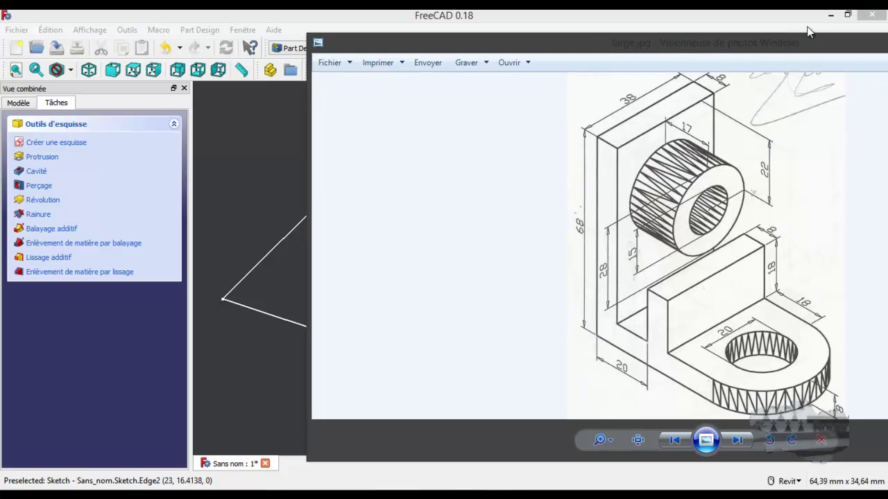
mouse_move(807, 44)
mouse_down()
mouse_move(887, 84)
mouse_move(887, 133)
mouse_up()
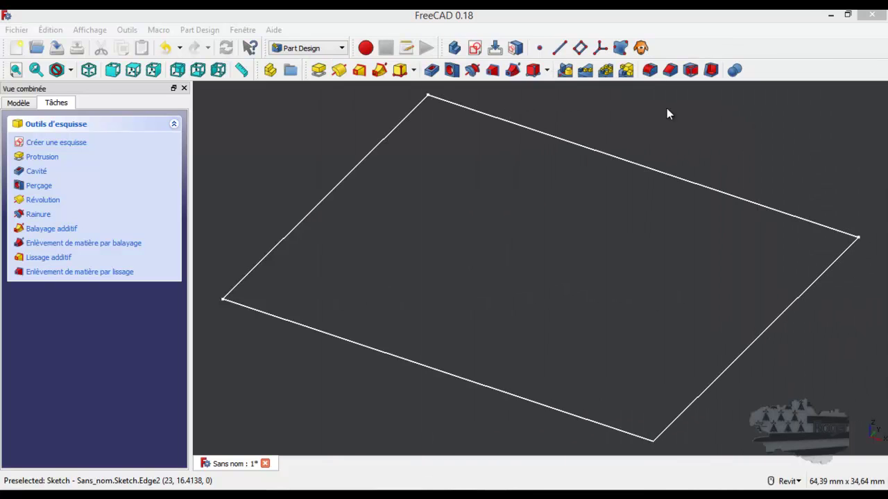
click(57, 158)
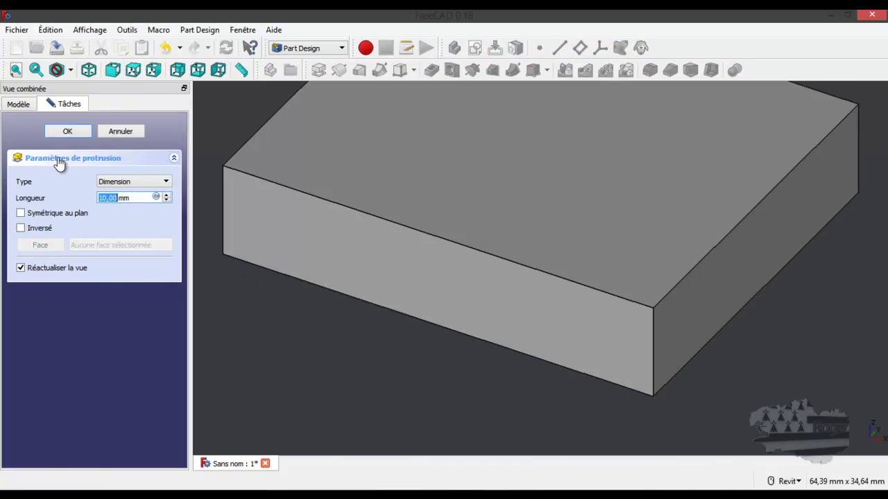
text(8)
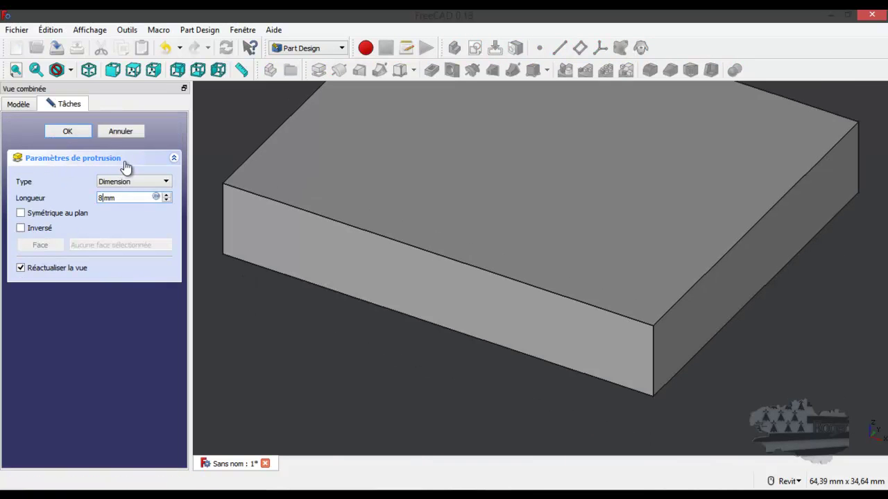
key(Return)
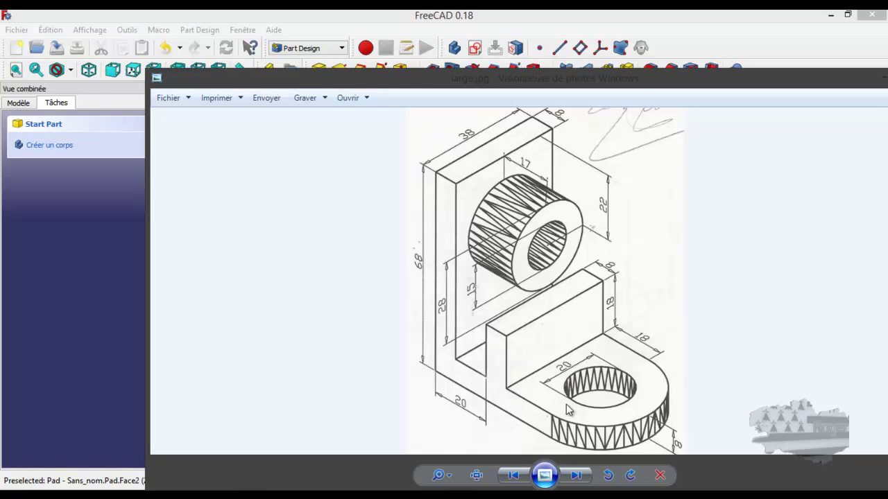
Check the overall height on the reference drawing and set the existing pad's length to 68 mm.
mouse_move(637, 82)
mouse_down()
mouse_move(791, 92)
mouse_move(887, 133)
mouse_move(887, 153)
mouse_move(887, 109)
mouse_move(668, 49)
mouse_up()
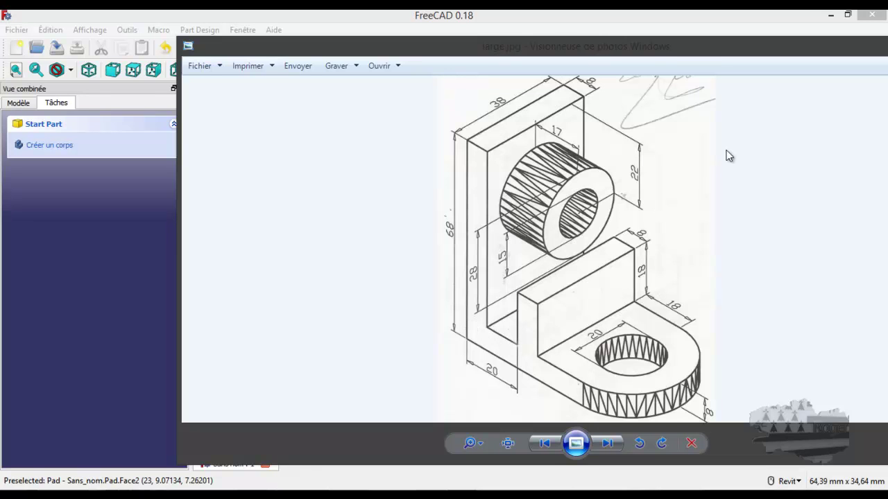
drag(659, 52, 887, 138)
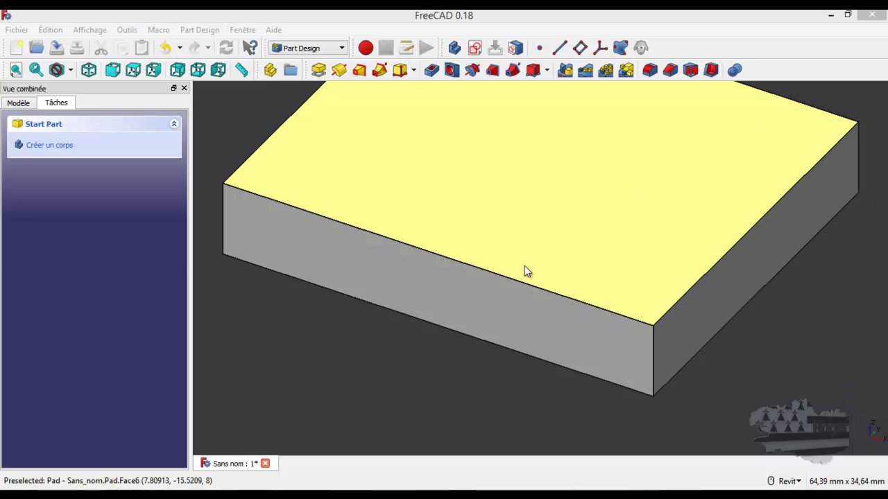
click(547, 261)
scroll(547, 265, down, 4)
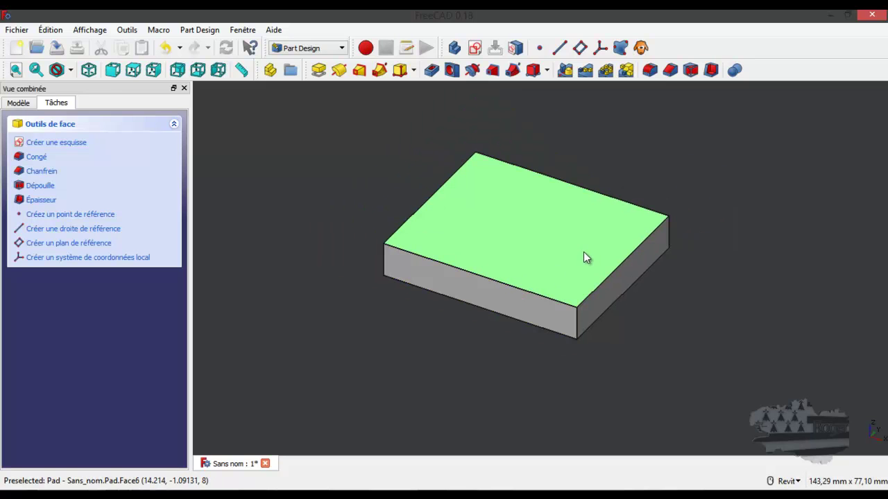
click(30, 106)
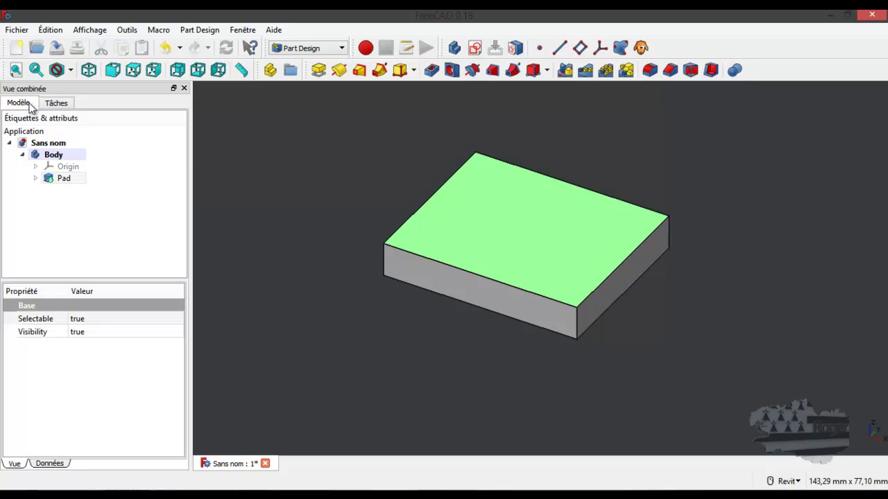
double_click(56, 179)
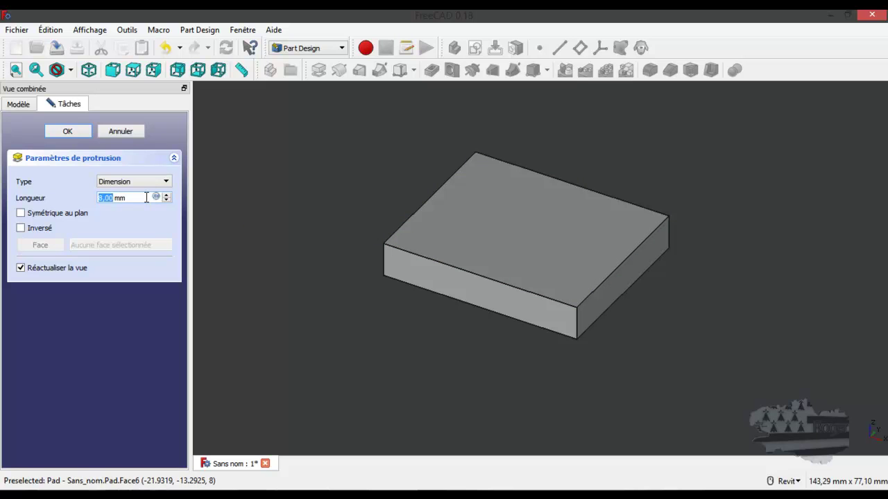
text(68)
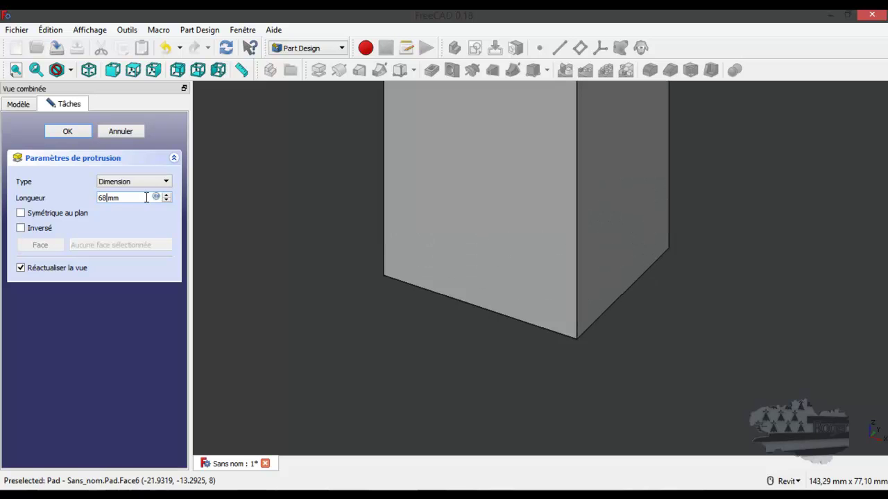
scroll(410, 242, down, 5)
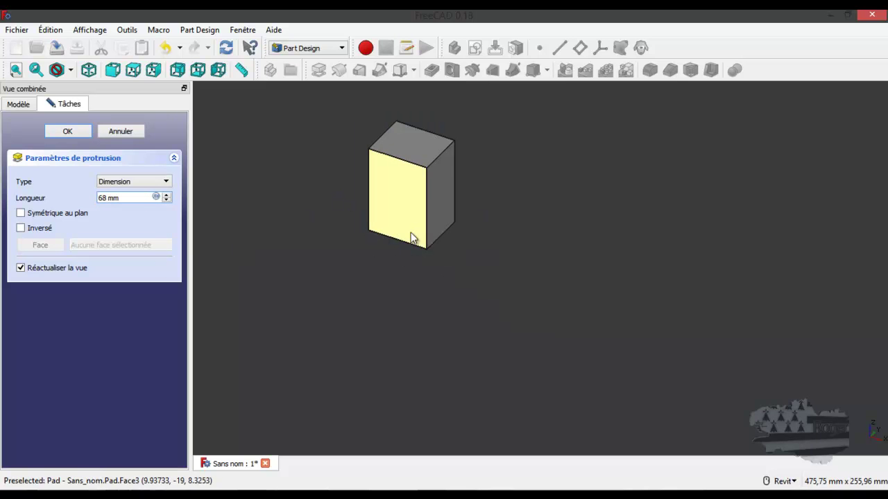
scroll(416, 190, up, 4)
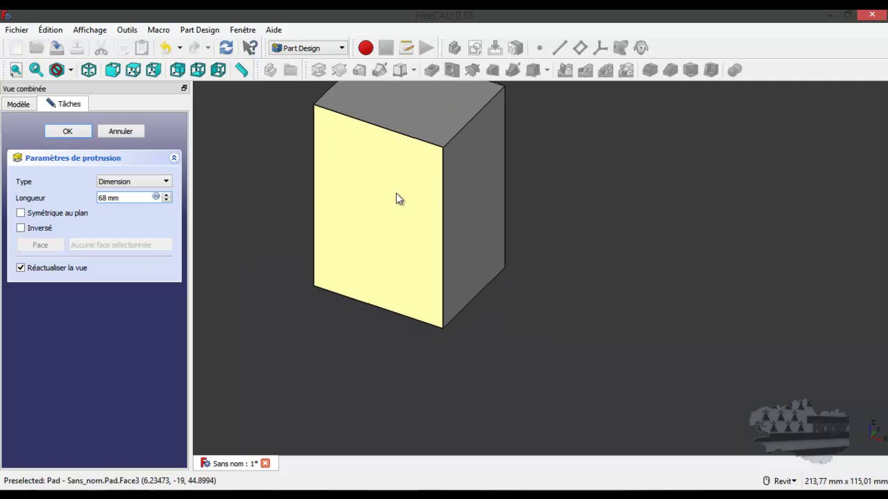
click(395, 194)
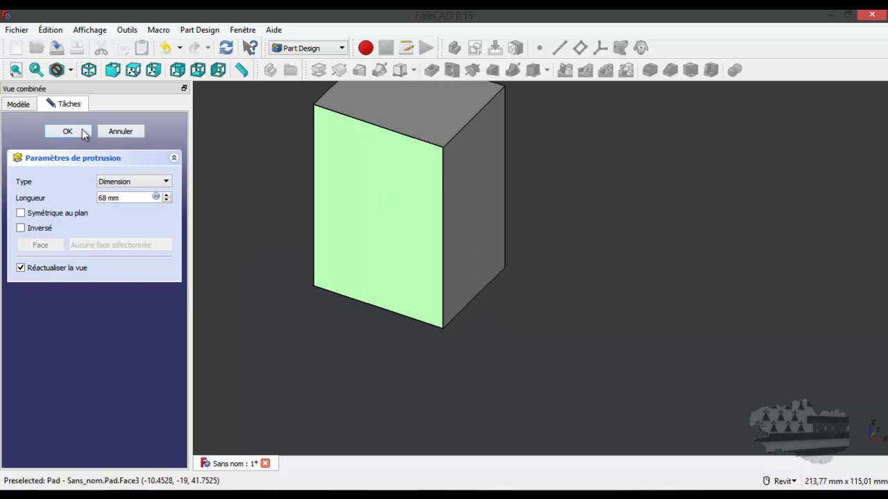
click(67, 131)
double_click(386, 190)
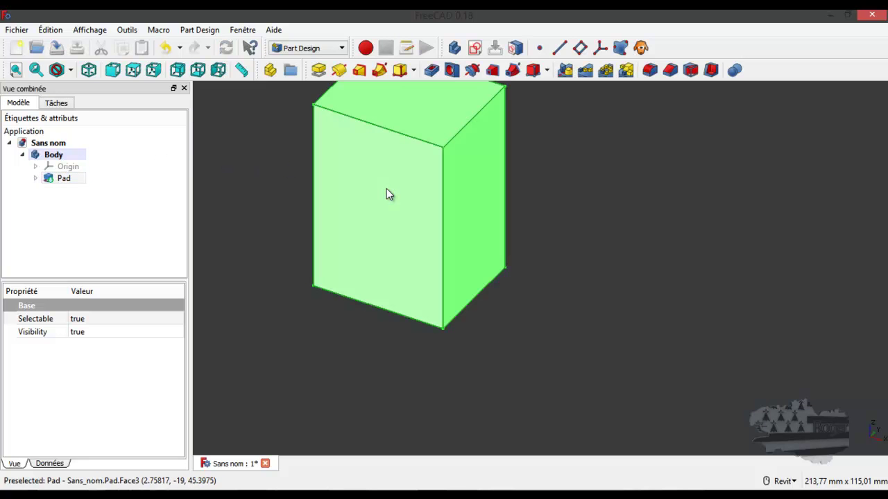
click(475, 49)
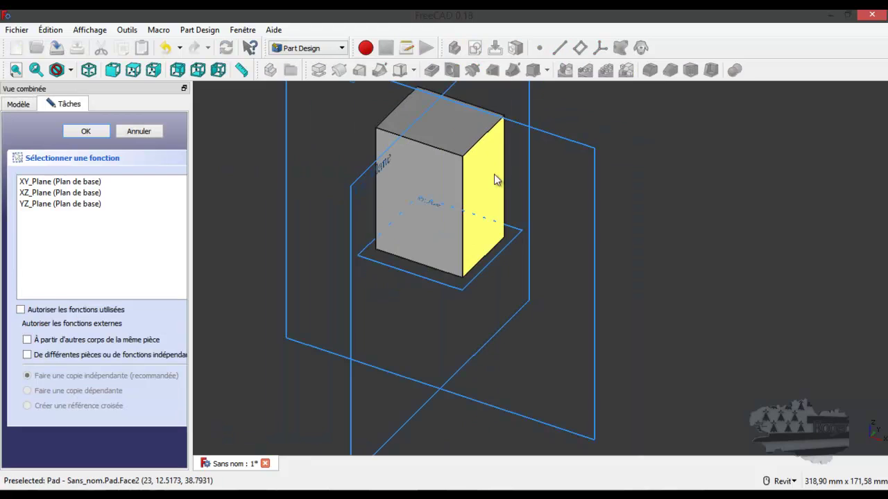
click(138, 131)
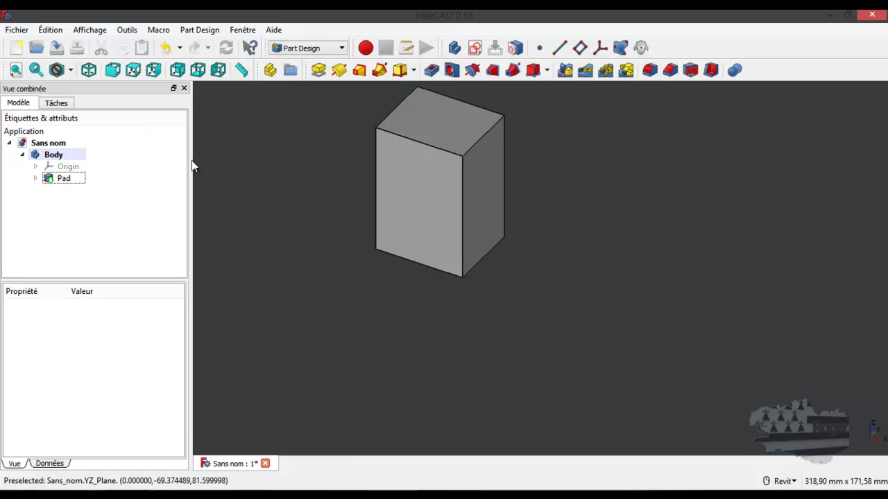
Create a new sketch on the block's front face.
click(439, 166)
click(475, 47)
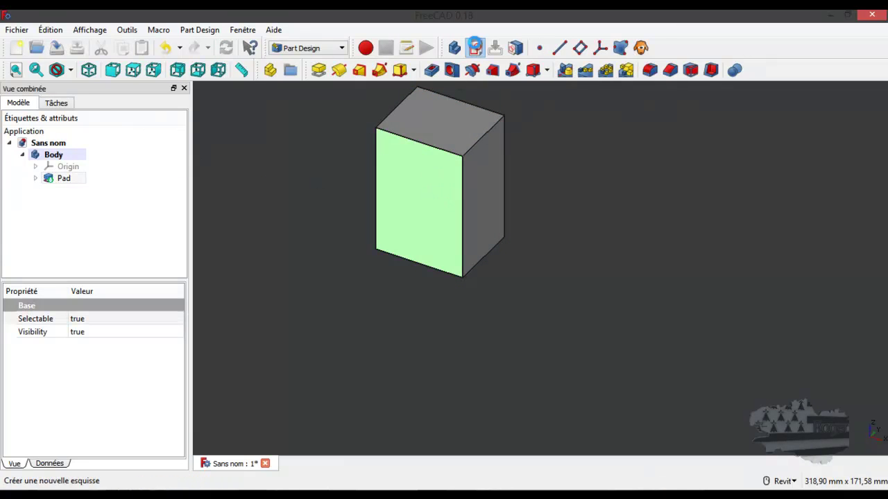
scroll(440, 204, down, 3)
scroll(435, 169, up, 3)
scroll(435, 174, up, 2)
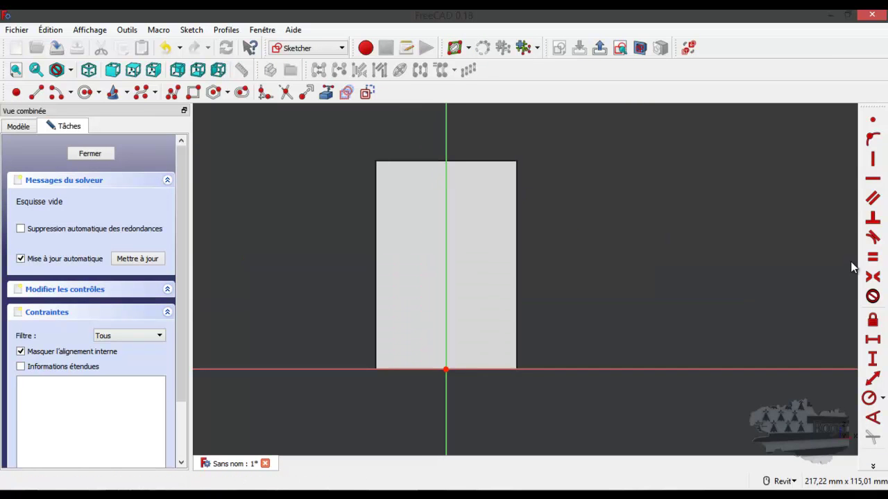
Leave the front-face sketch to look at the pad's parameters, and reopen the sketch for editing.
click(80, 154)
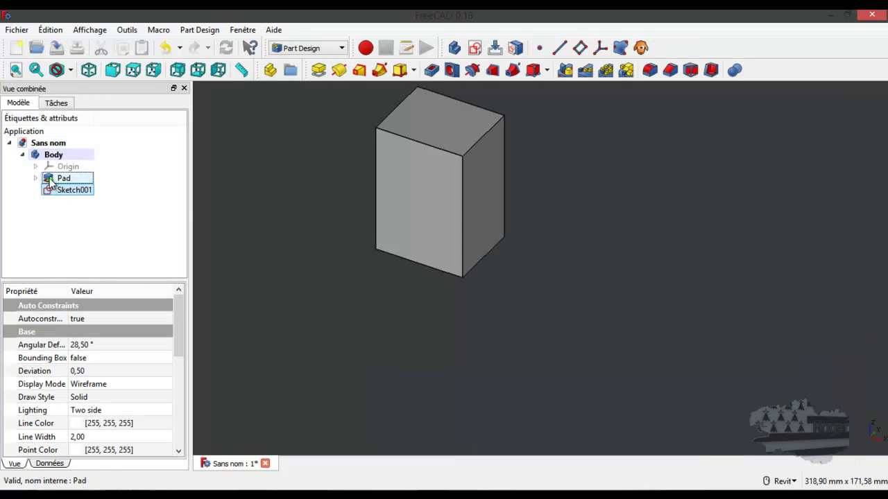
double_click(49, 177)
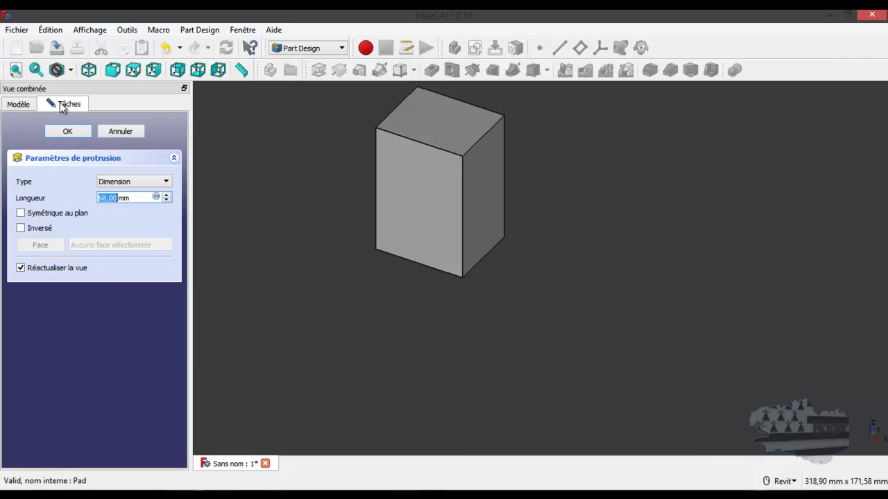
click(118, 132)
double_click(75, 191)
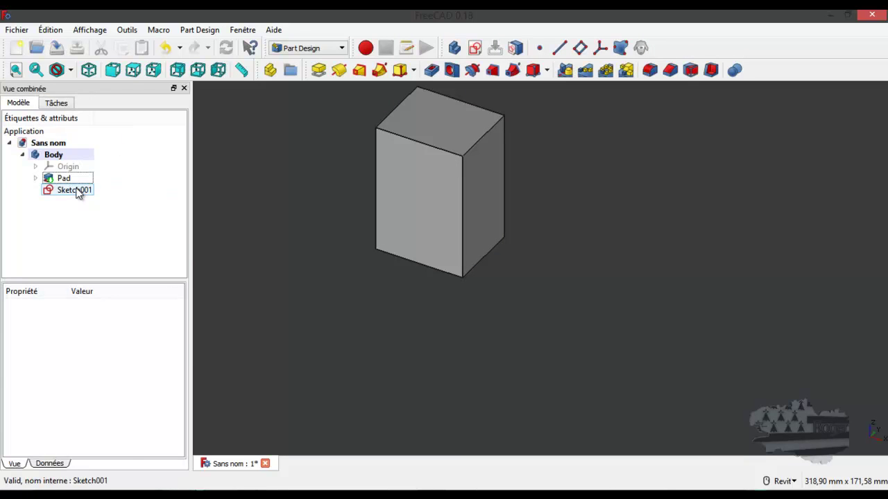
scroll(439, 117, up, 4)
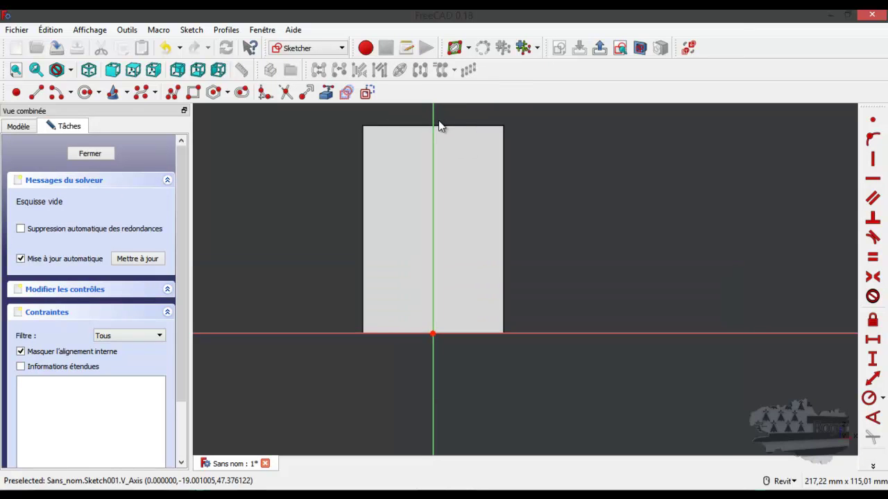
scroll(443, 128, down, 2)
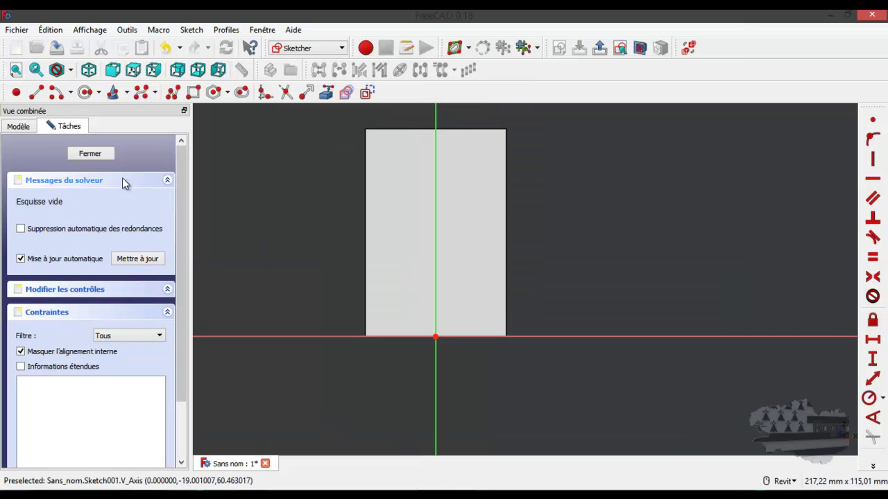
click(18, 127)
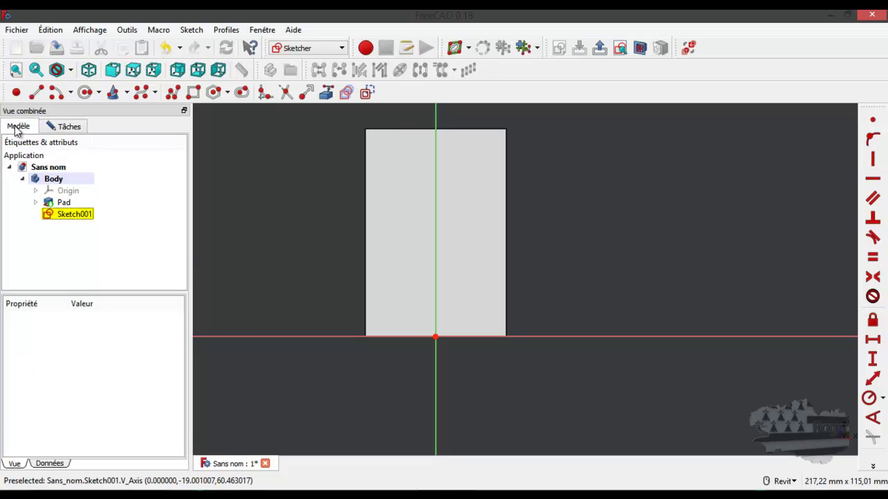
right_click(66, 206)
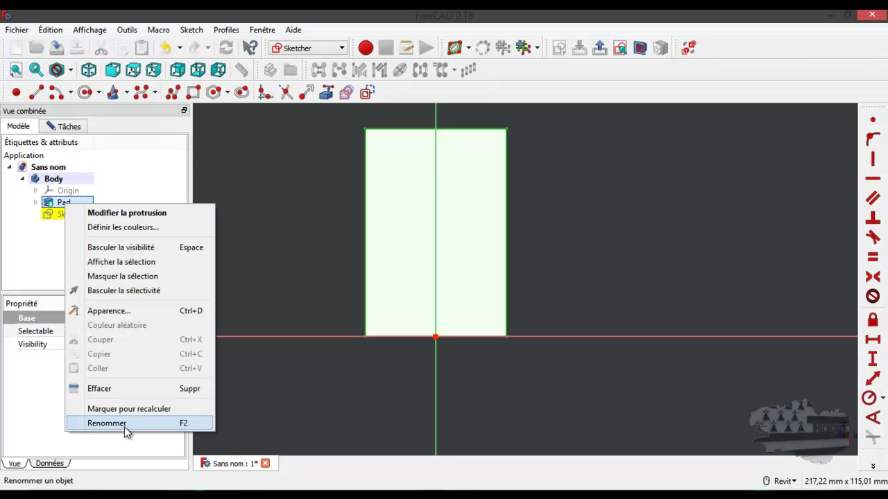
click(248, 237)
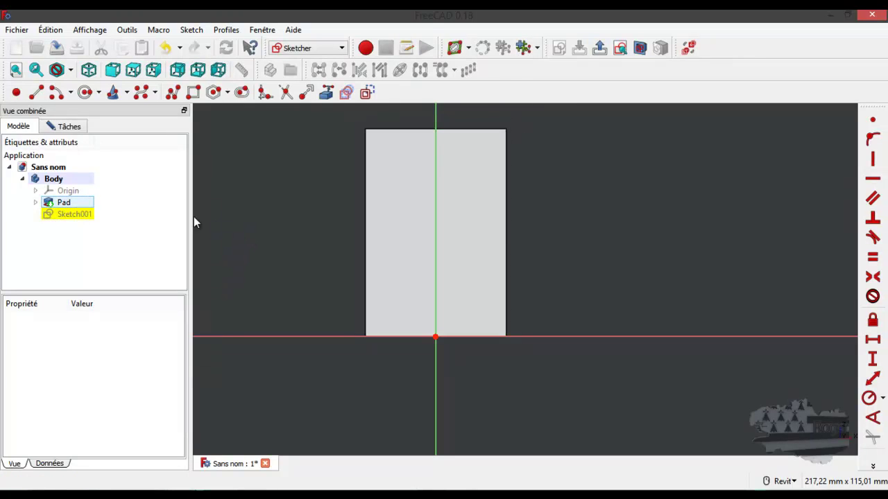
click(79, 213)
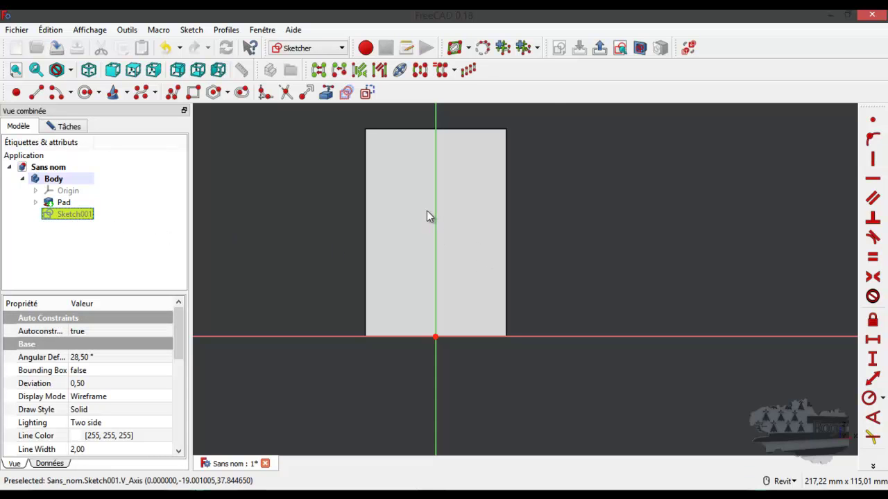
Draw a polyline profile with a narrow upward notch in its lower edge, extending past the face's top and right edges, and make its endpoints coincident.
scroll(414, 190, up, 2)
middle_drag(415, 195, 421, 222)
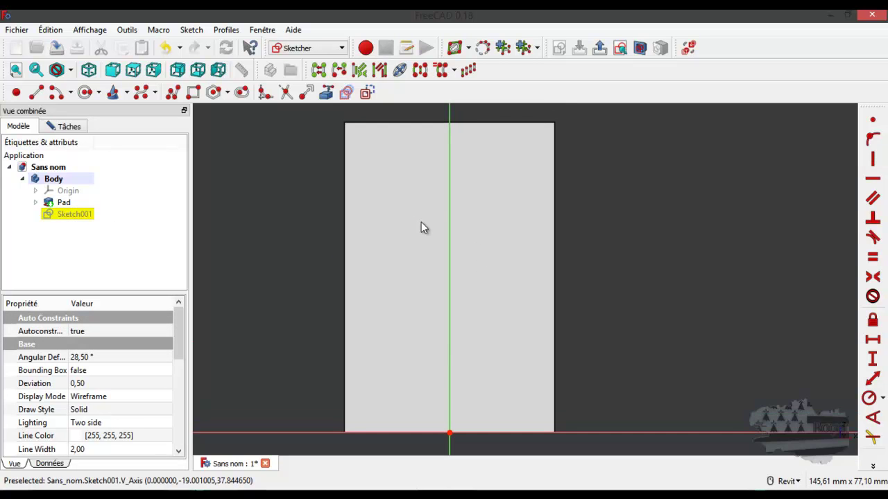
click(172, 92)
click(369, 117)
click(369, 396)
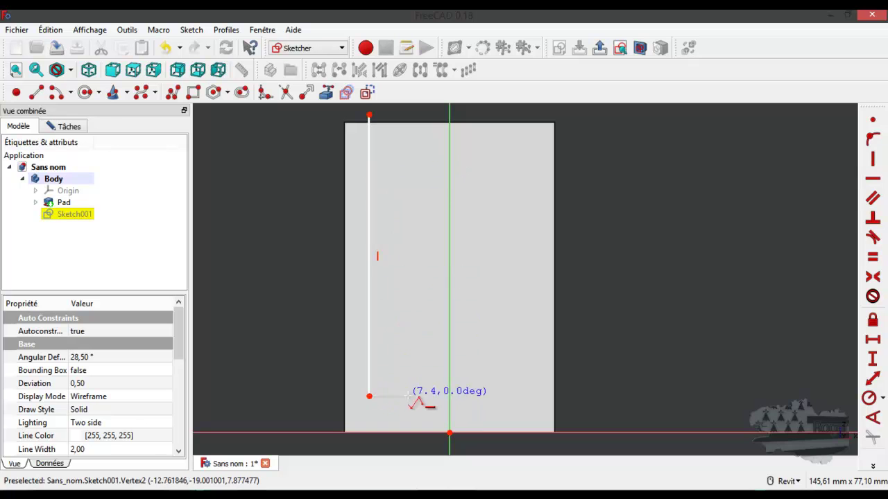
click(409, 396)
click(407, 350)
click(442, 348)
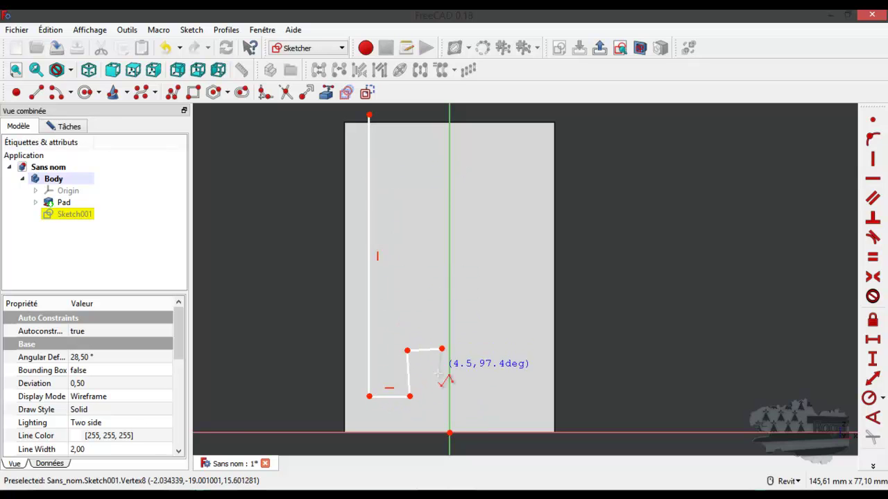
click(441, 398)
click(598, 389)
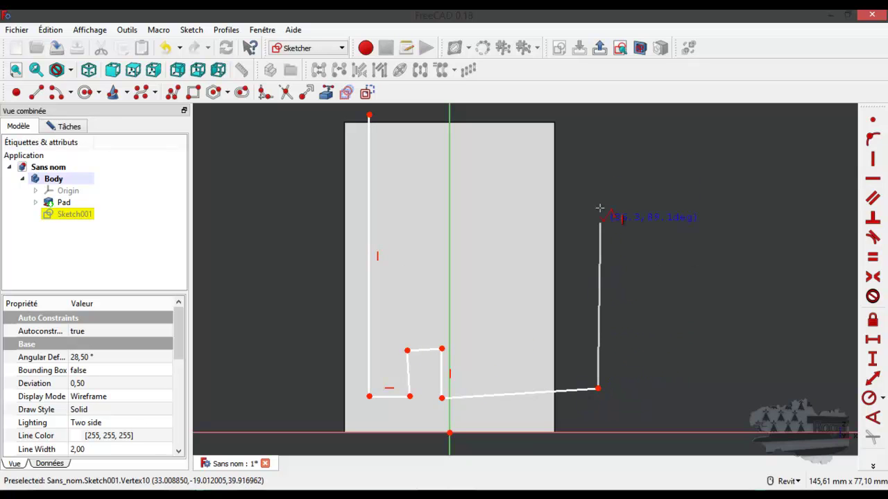
click(598, 111)
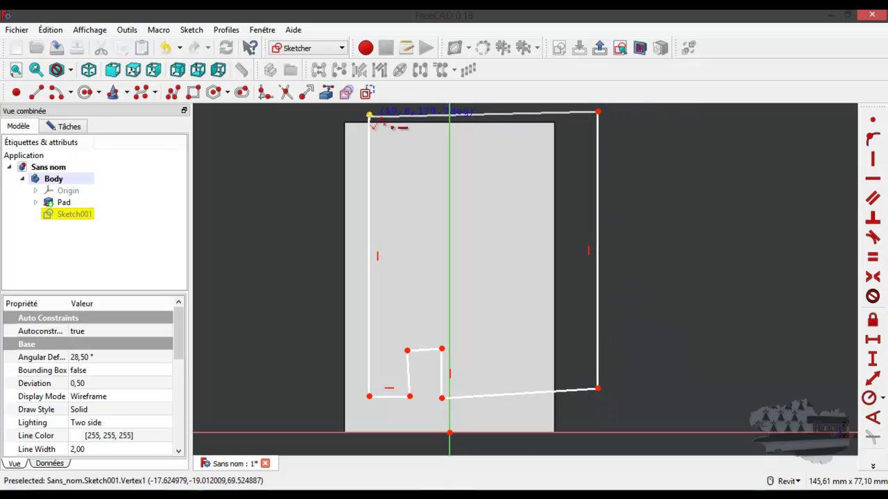
click(368, 113)
right_click(253, 220)
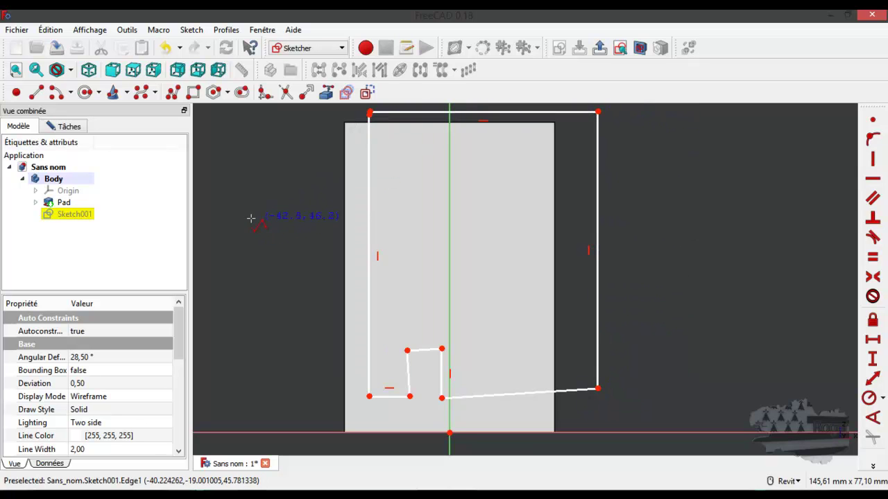
right_click(248, 201)
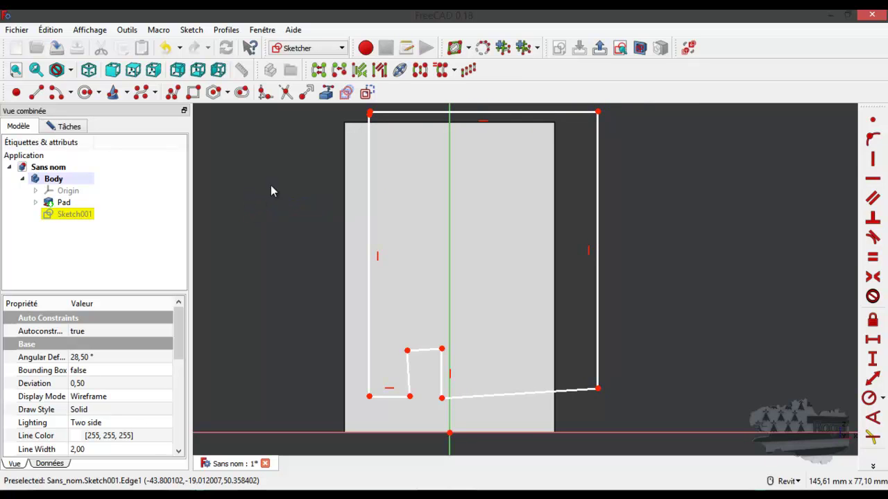
click(370, 113)
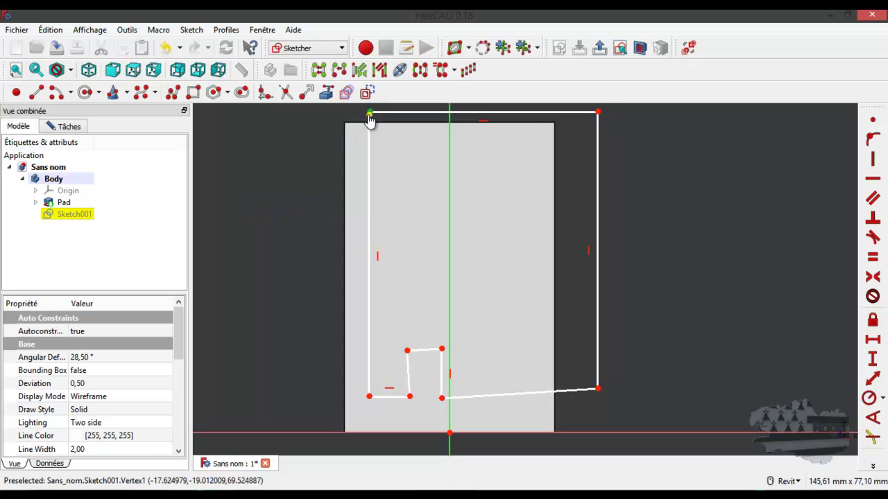
click(873, 122)
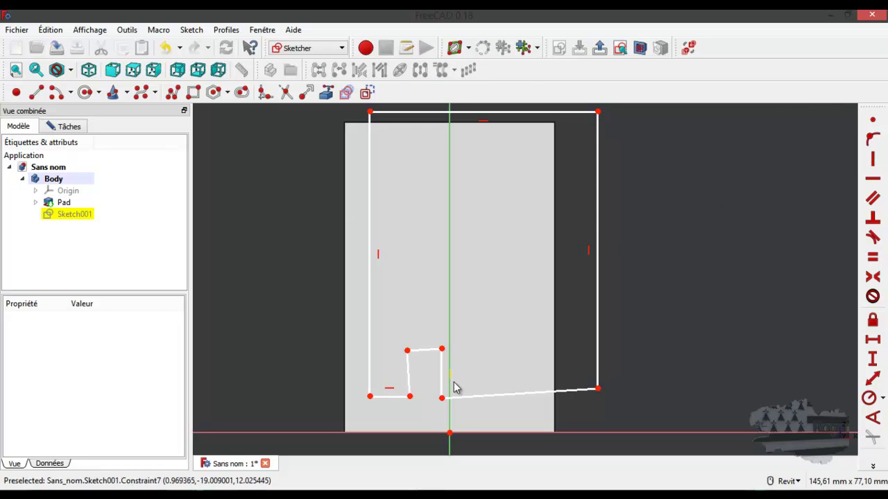
Constrain the notch's slanted left side to vertical and its top edge to horizontal.
click(409, 378)
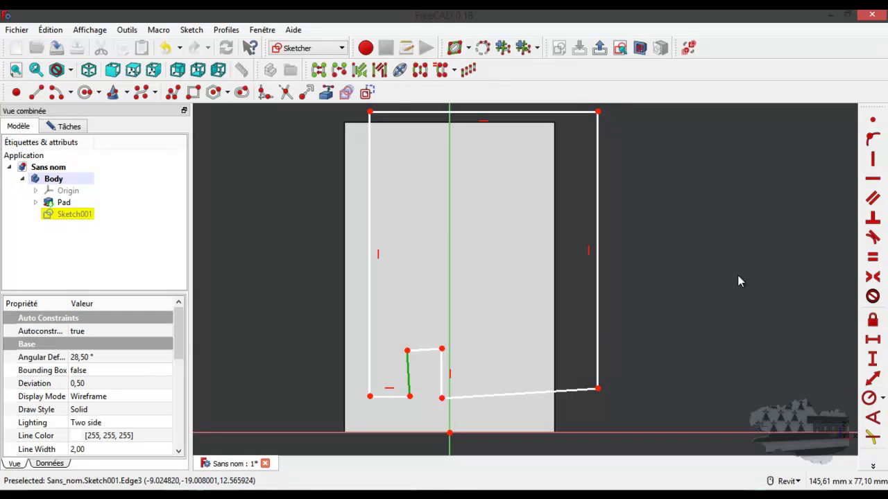
click(873, 159)
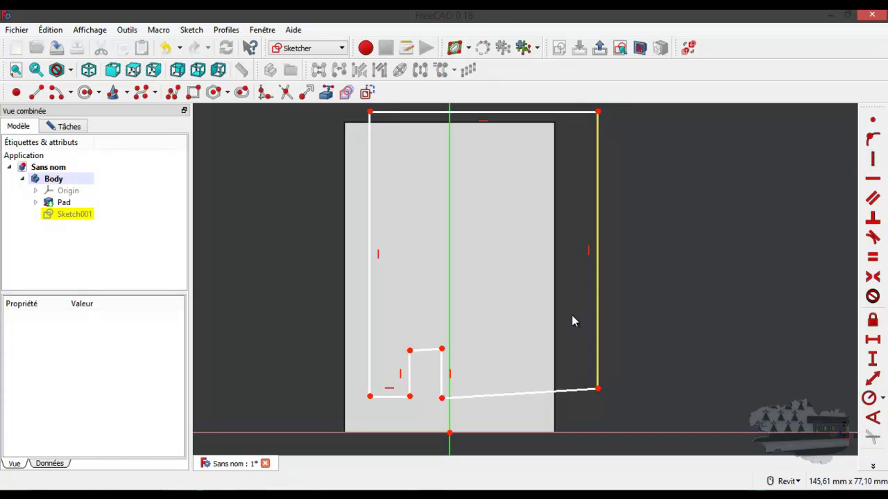
click(430, 349)
click(869, 180)
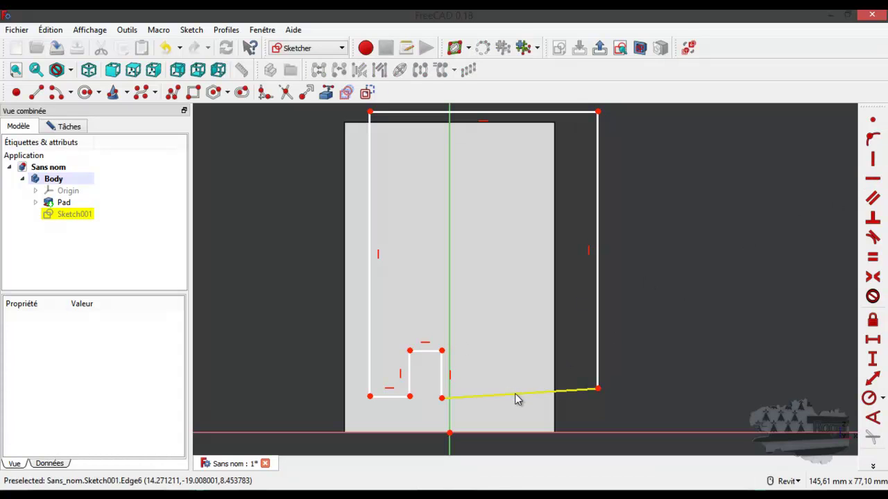
Constrain the profile's slanted lower edge beside the notch to horizontal, and link the block face's bottom and left edges as external geometry.
click(514, 394)
click(873, 180)
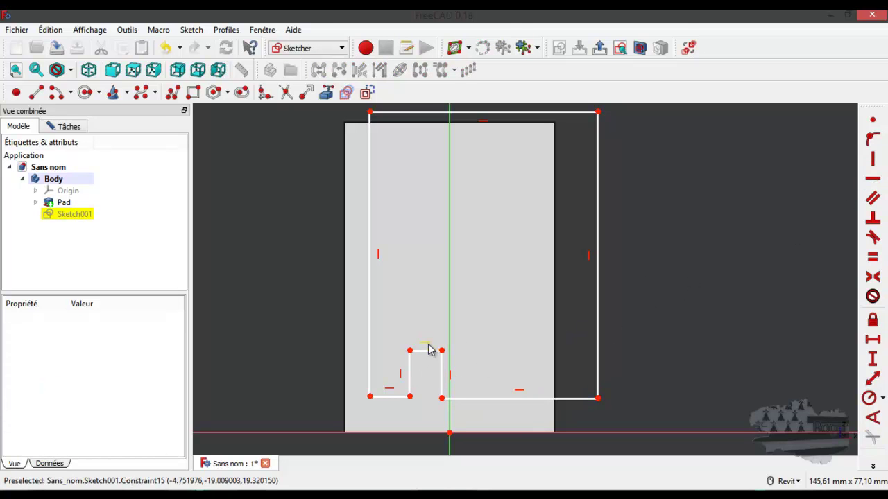
click(371, 398)
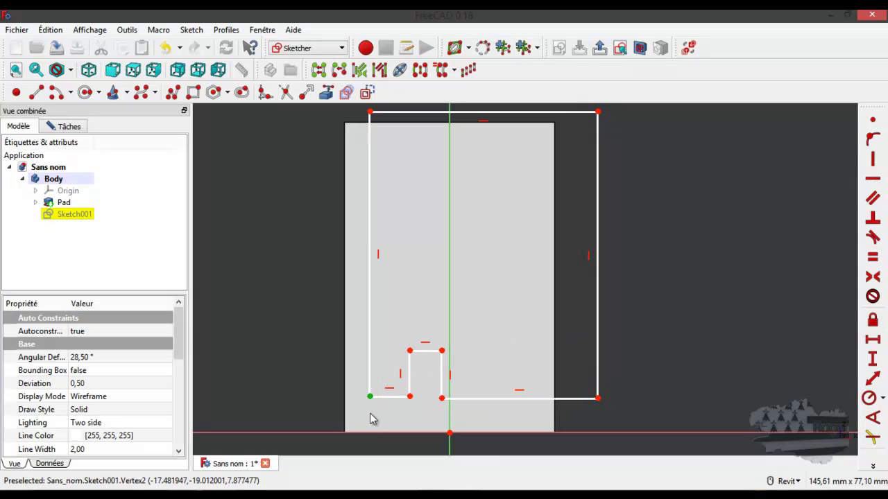
click(326, 93)
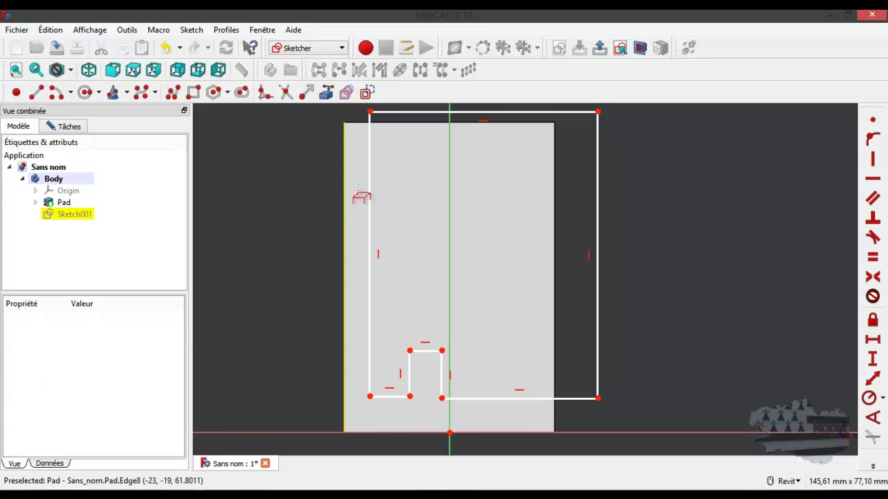
click(386, 434)
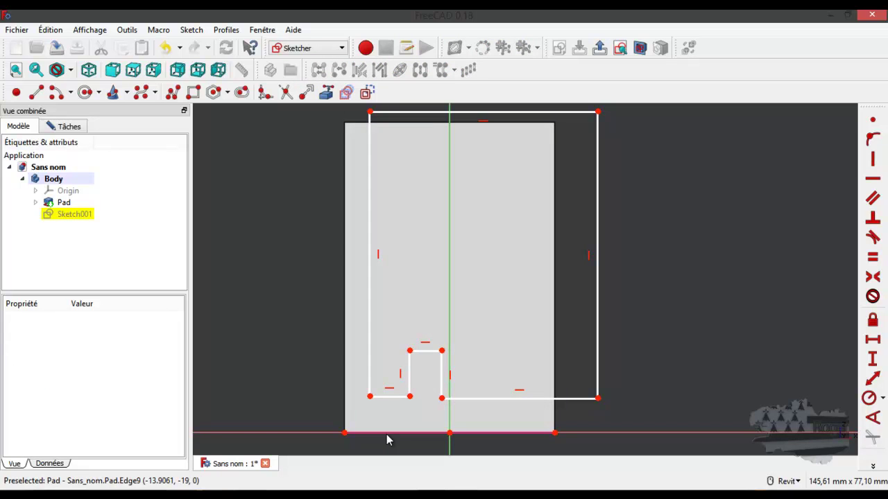
click(342, 407)
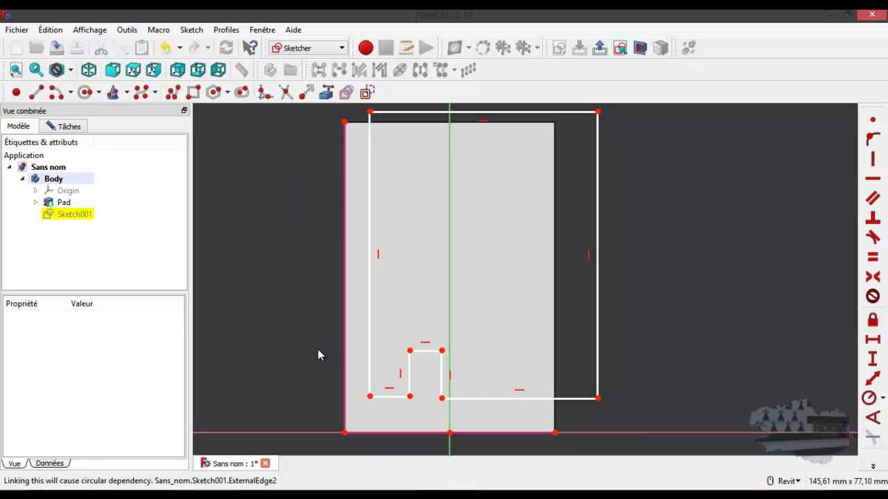
Set the vertical distance between the profile's lower-left corner and the block's lower-left corner to 8 mm, placing the dimension outside the block.
click(371, 398)
click(345, 434)
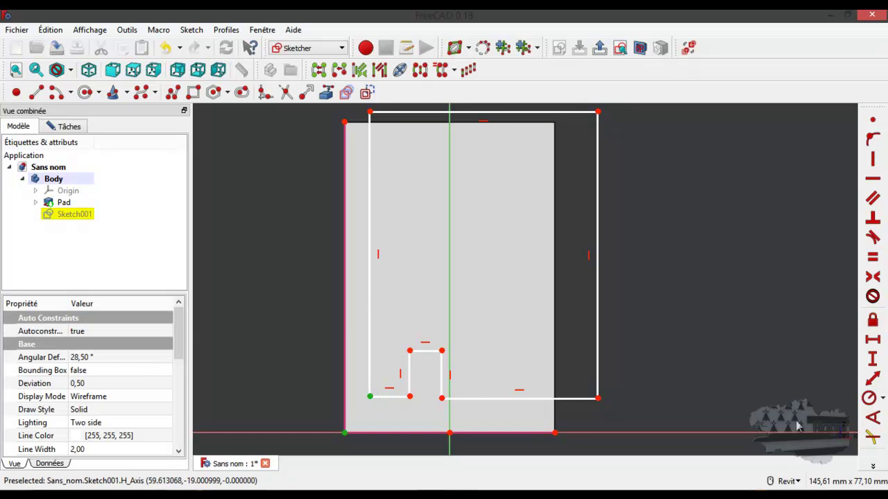
click(871, 360)
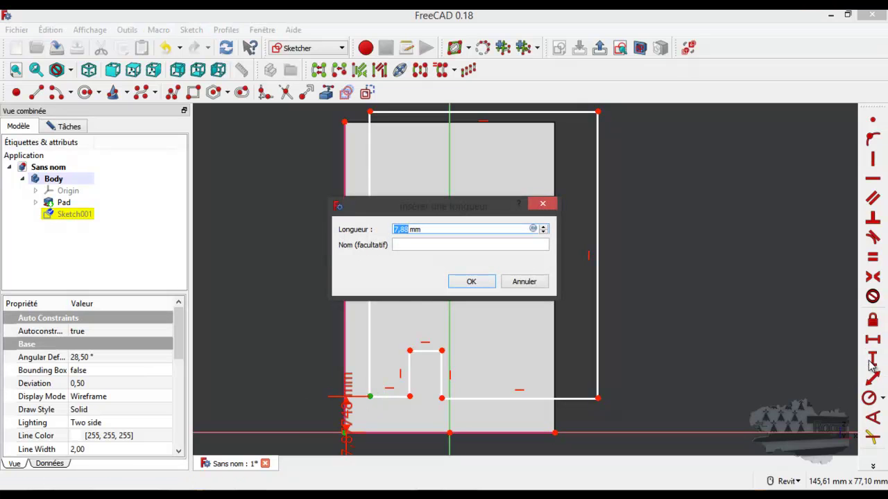
text(8)
click(486, 284)
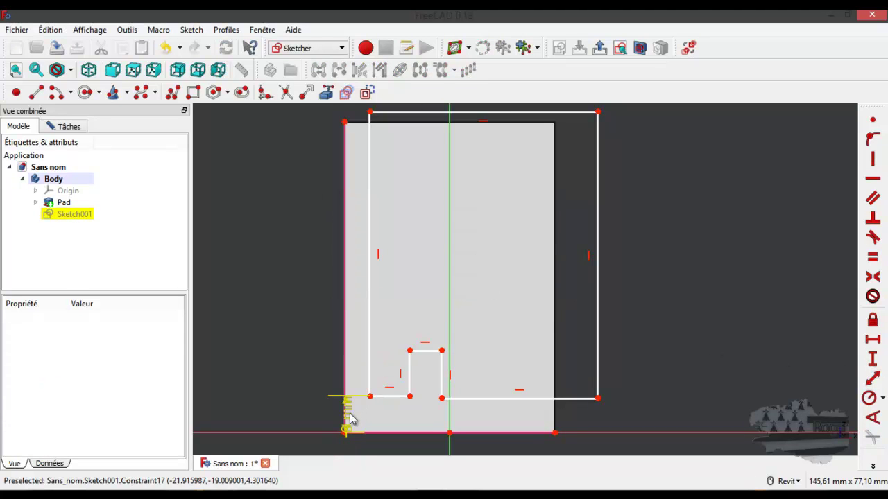
drag(345, 418, 289, 341)
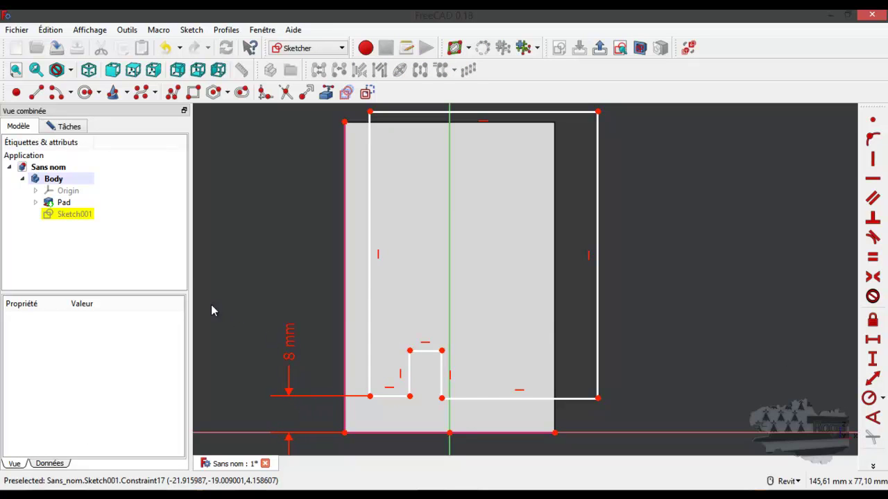
Align the notch's two lower corner points horizontally.
click(81, 127)
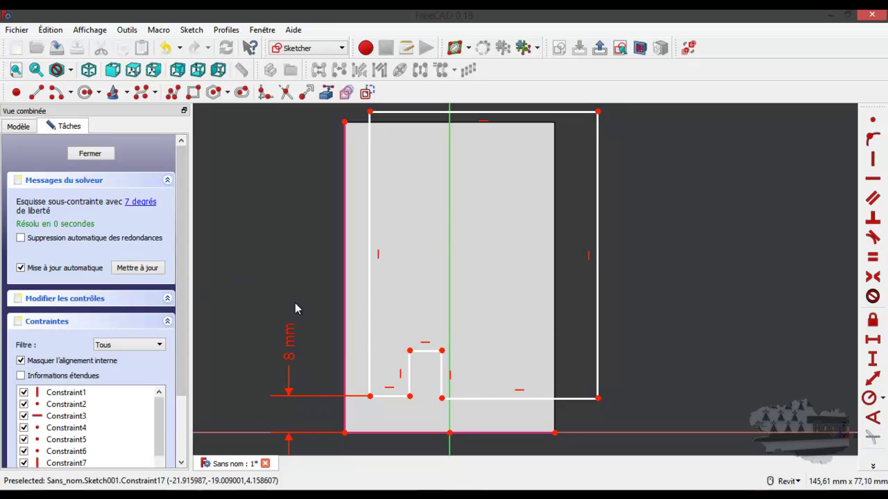
click(442, 400)
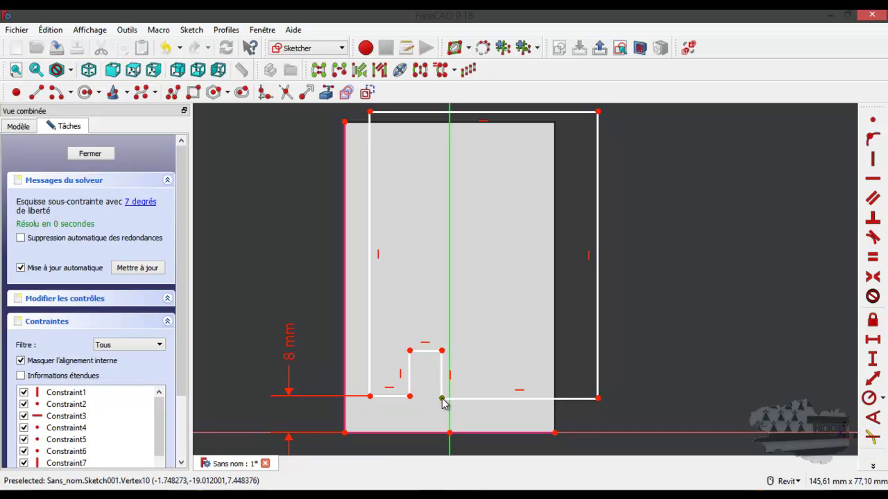
ctrl+click(410, 396)
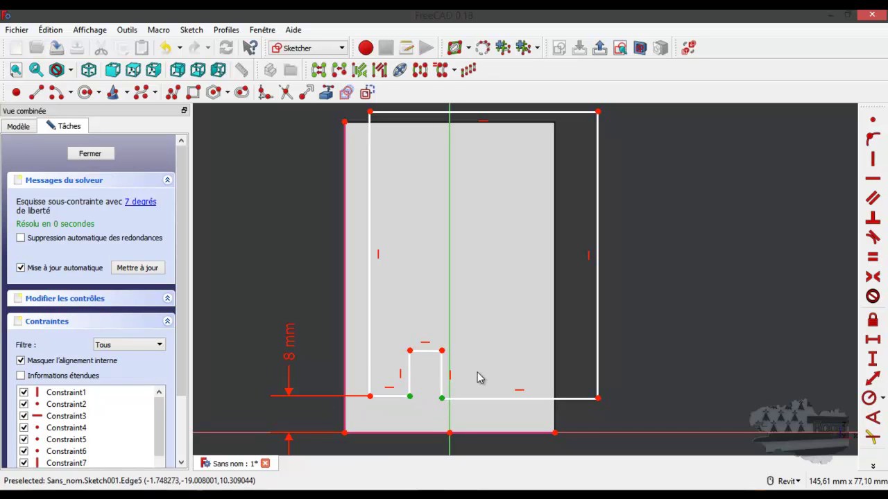
click(873, 180)
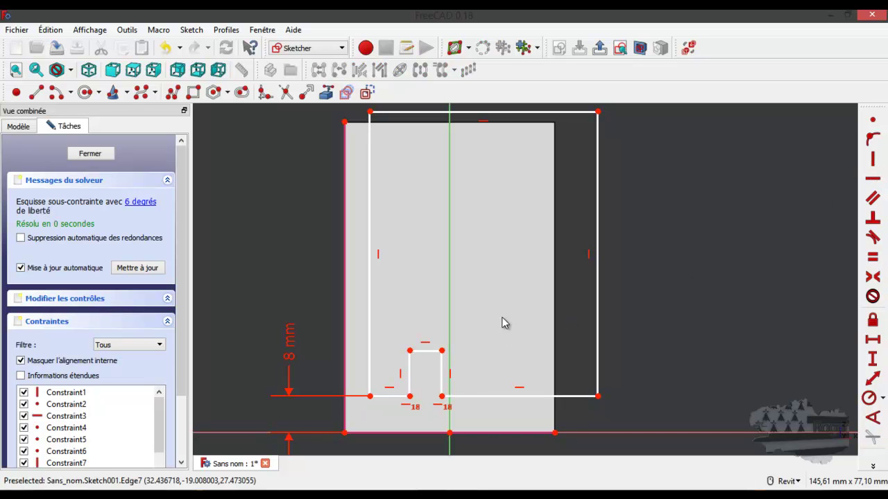
Set the horizontal distance between the profile's upper-left corner and the block's upper-left corner to 8 mm.
click(369, 111)
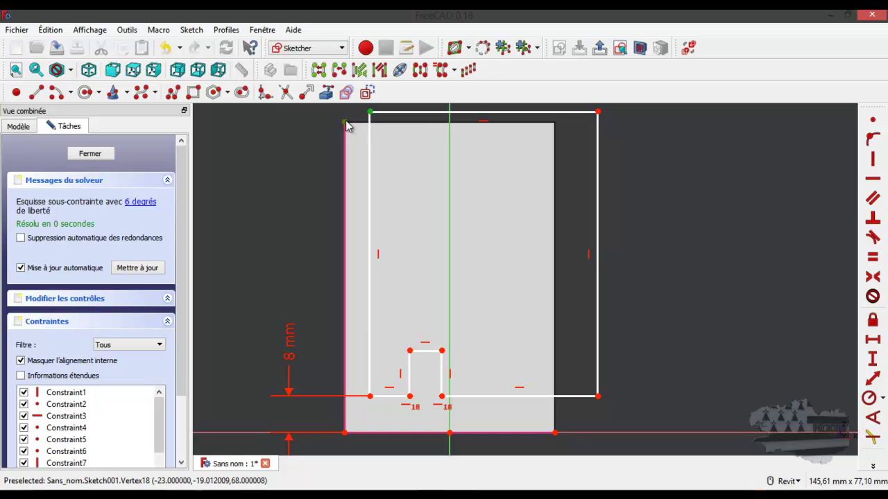
click(345, 123)
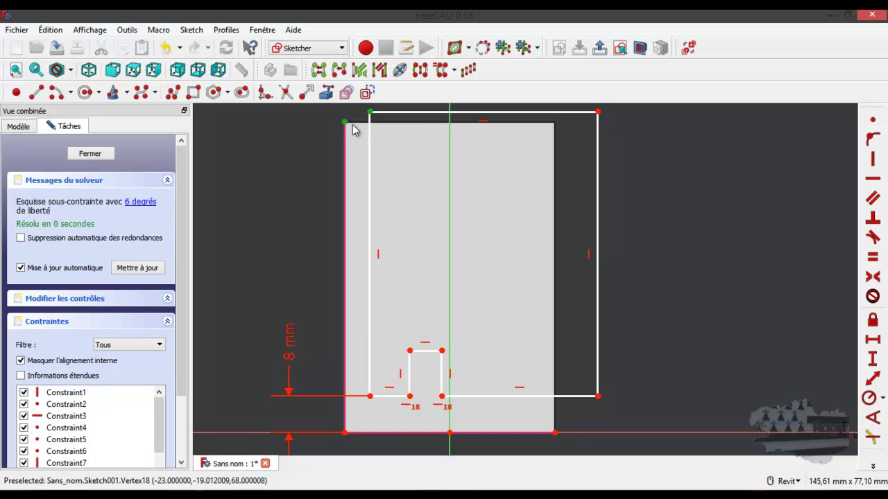
click(871, 339)
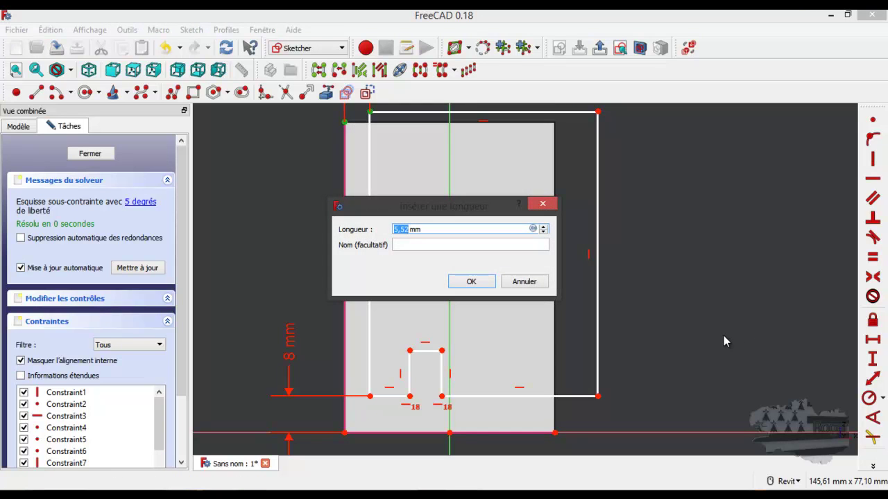
text(8)
key(Return)
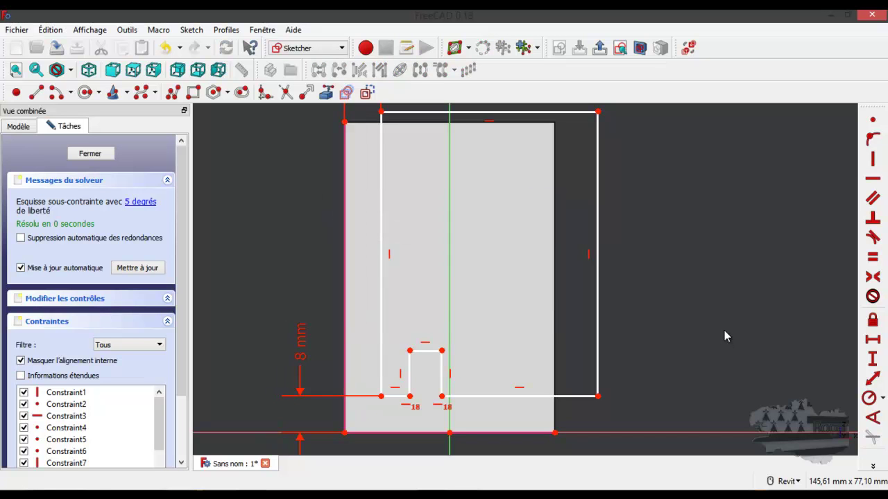
Set the height of the notch's left side to 18 mm.
click(410, 373)
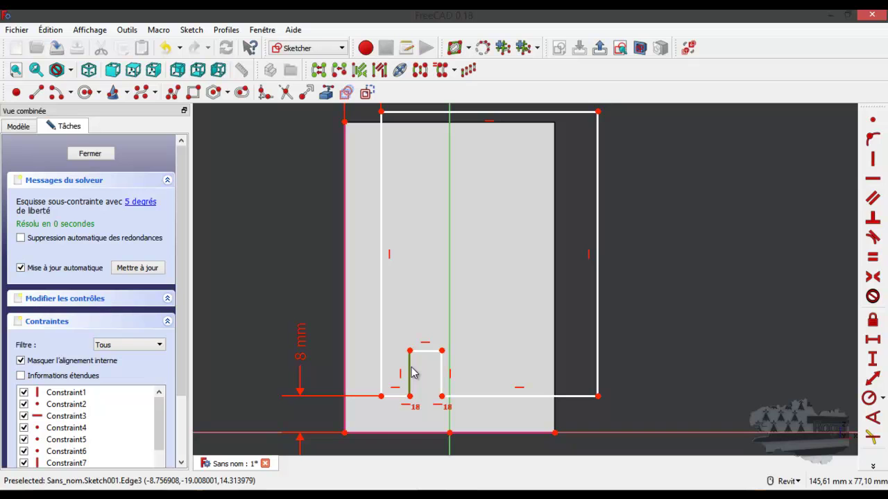
click(872, 358)
text(18)
key(Return)
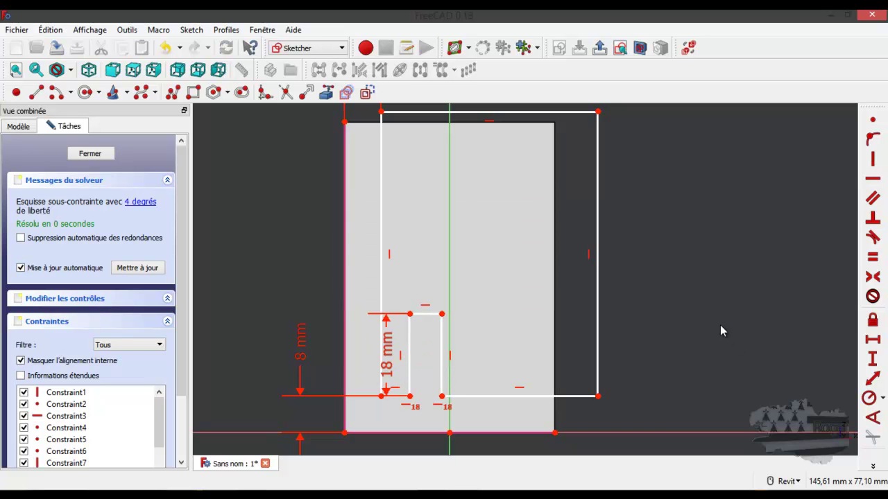
Set the width of the notch's top edge to 8 mm and place its dimension above the notch.
click(424, 314)
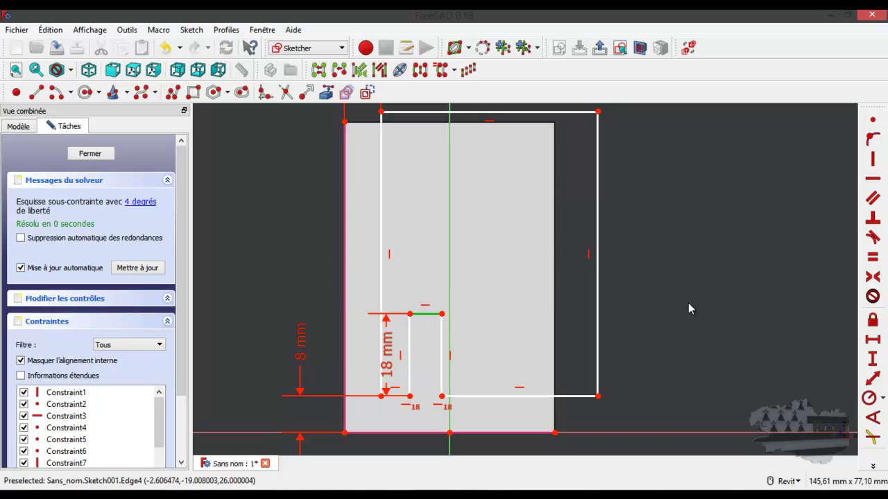
click(873, 339)
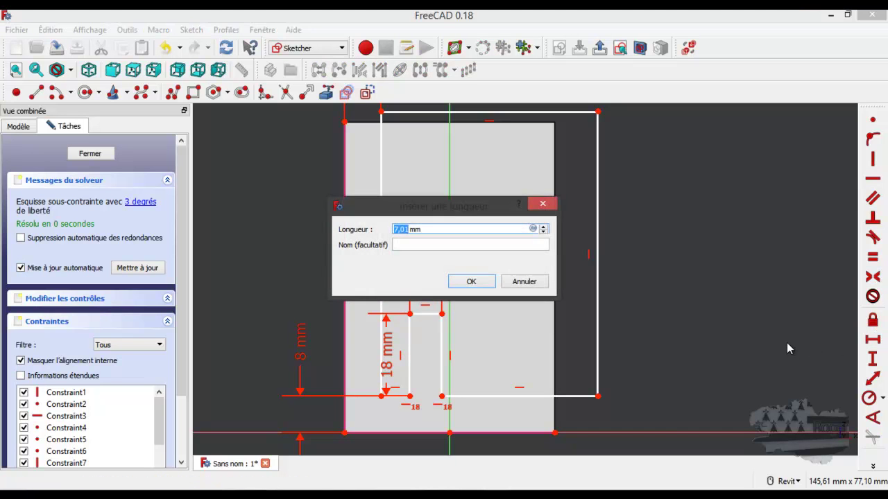
text(8)
key(Return)
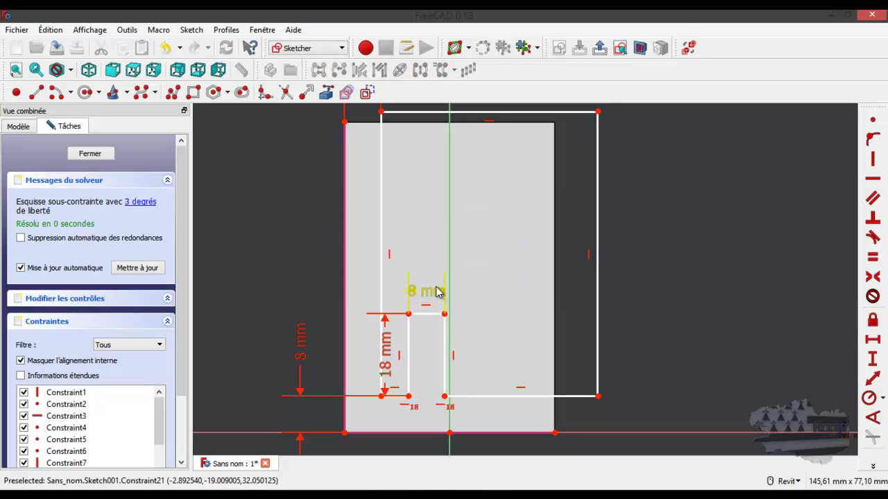
drag(425, 293, 494, 242)
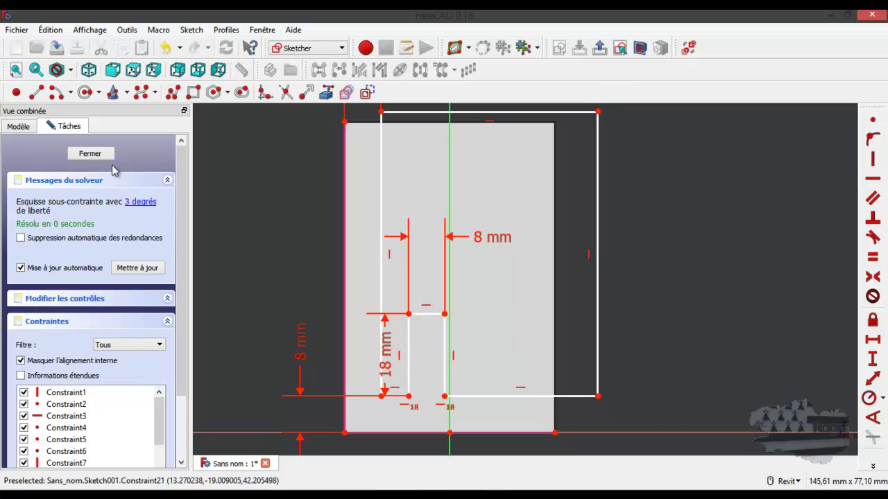
Close and reopen the sketch, and pull the profile's upper-right corner farther beyond the block's top and right edges.
click(94, 154)
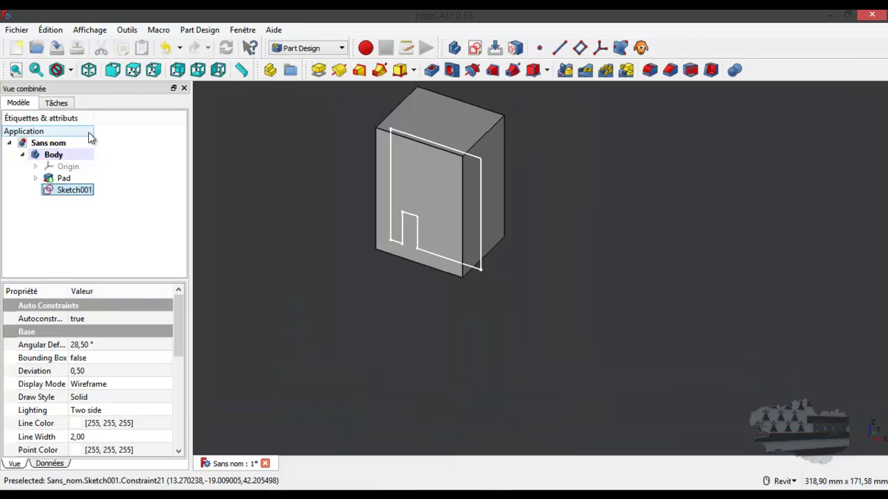
double_click(70, 191)
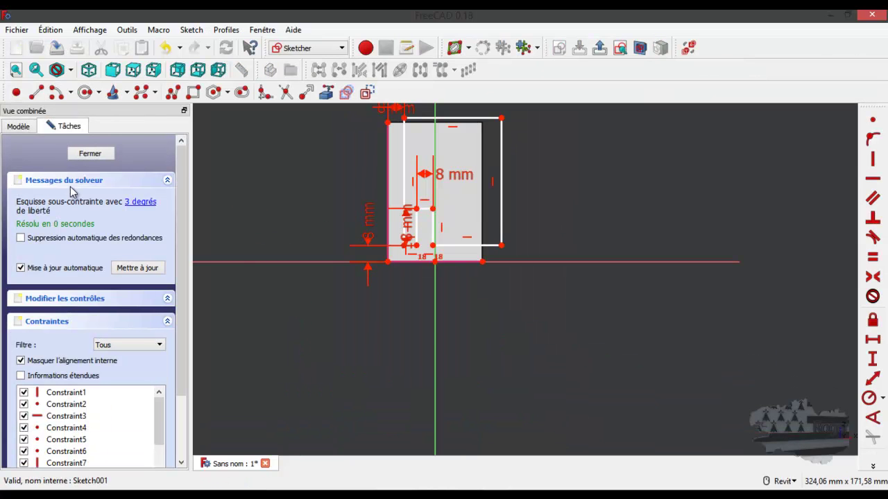
scroll(366, 342, down, 1)
scroll(393, 193, up, 5)
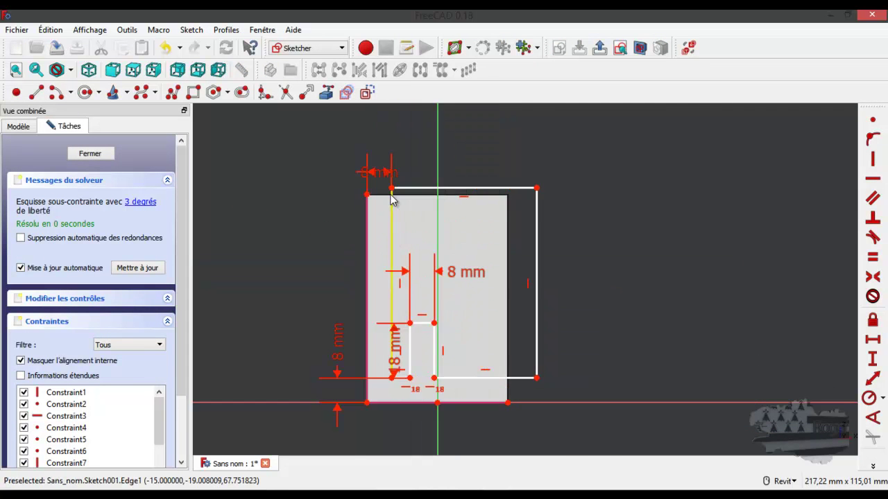
mouse_move(612, 188)
mouse_down()
mouse_move(613, 164)
mouse_move(629, 199)
mouse_move(629, 155)
mouse_move(584, 147)
mouse_move(594, 173)
mouse_move(581, 143)
mouse_move(597, 145)
mouse_move(576, 140)
mouse_up()
scroll(631, 156, down, 2)
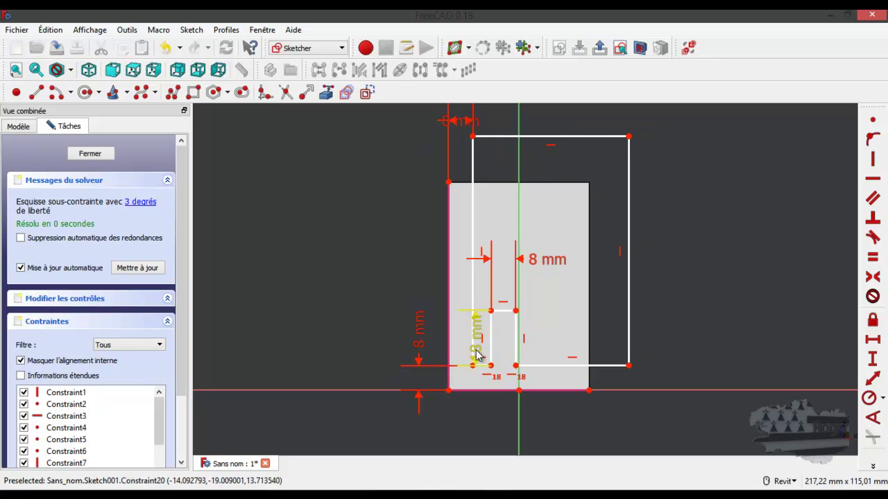
Shift the notch slightly to the right, and move the 18 mm height and upper 8 mm offset dimensions clear of the profile.
drag(473, 366, 494, 366)
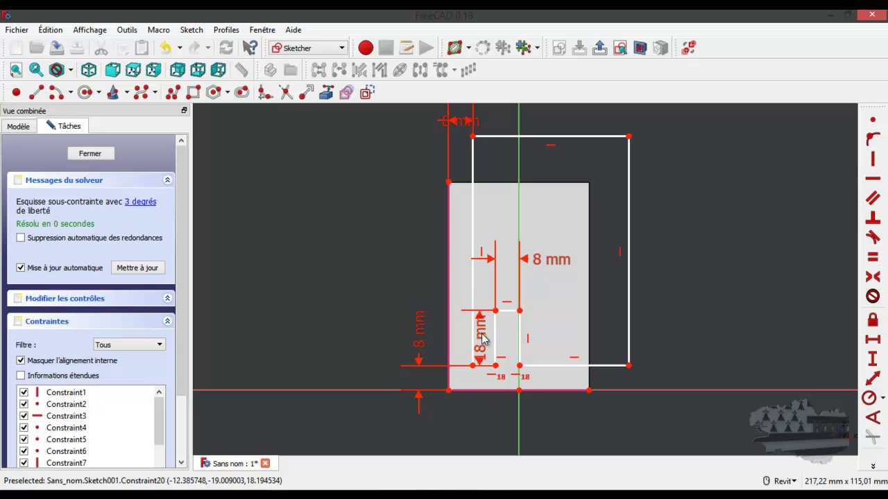
drag(482, 347, 464, 430)
mouse_move(467, 123)
mouse_down()
mouse_move(451, 138)
mouse_move(405, 136)
mouse_up()
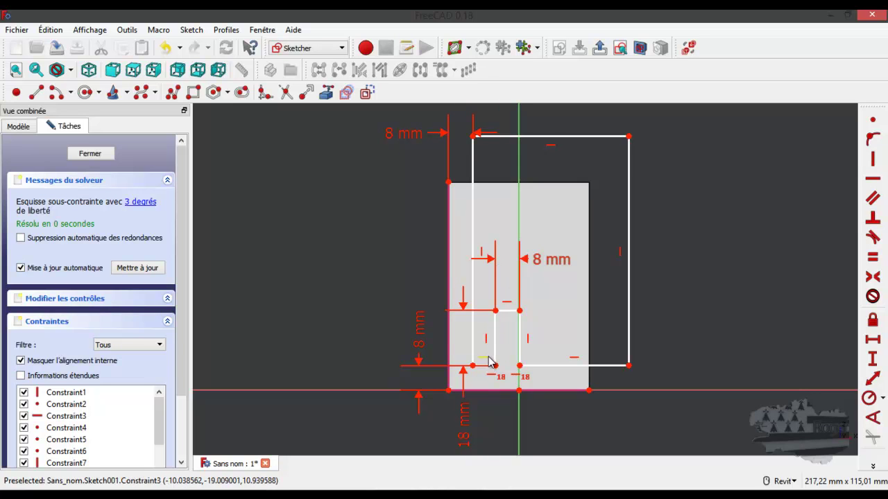
Set the horizontal distance from the block's lower-left corner to the notch's lower-left corner to 20 mm and move its dimension below the profile.
scroll(488, 366, up, 4)
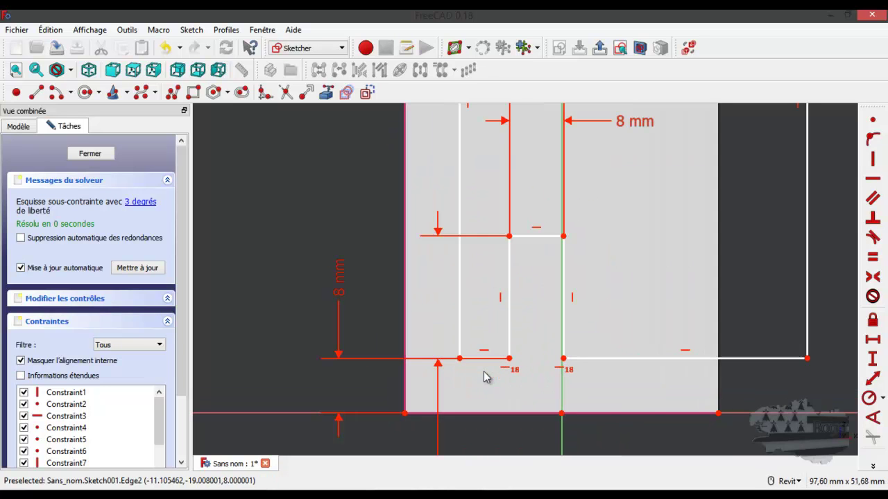
click(487, 360)
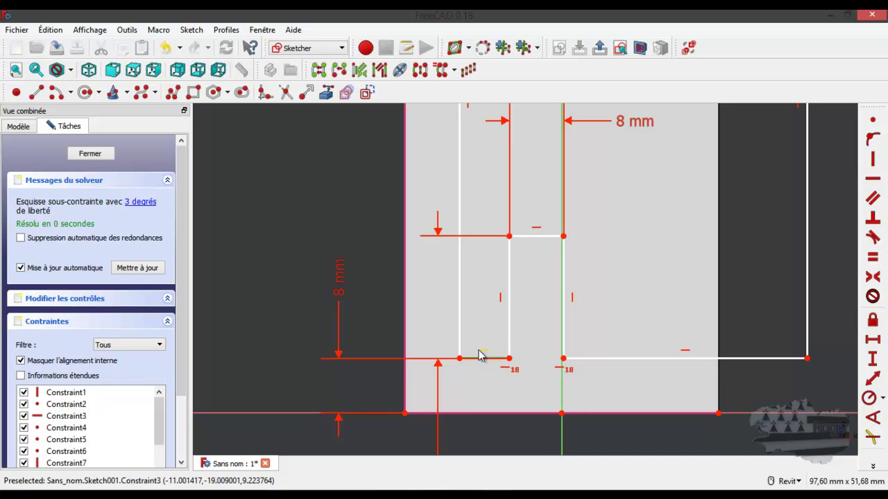
click(483, 380)
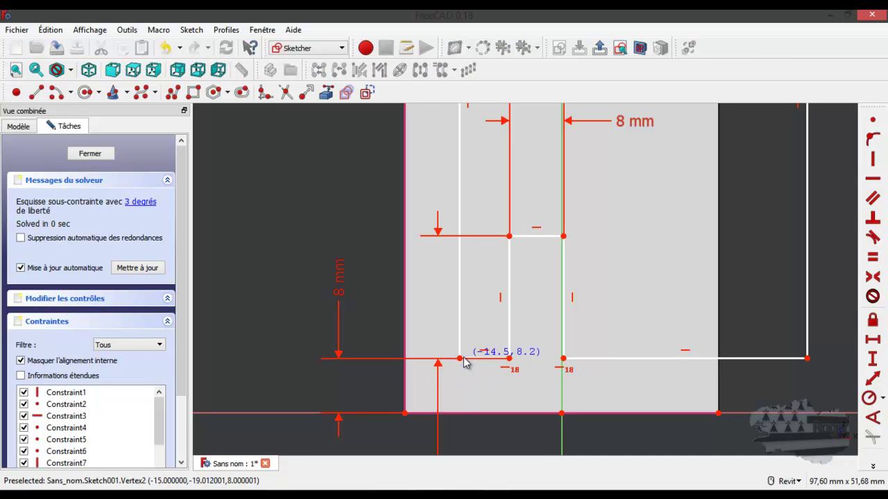
click(510, 359)
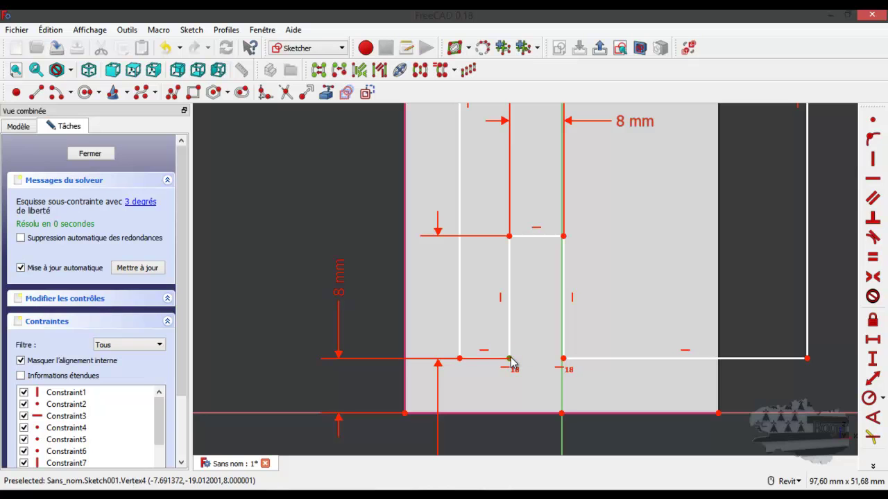
click(406, 414)
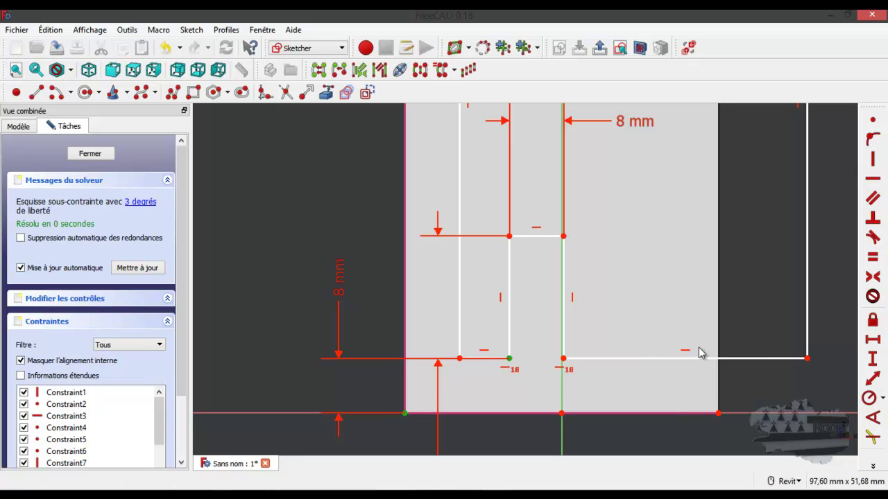
click(873, 340)
text(20)
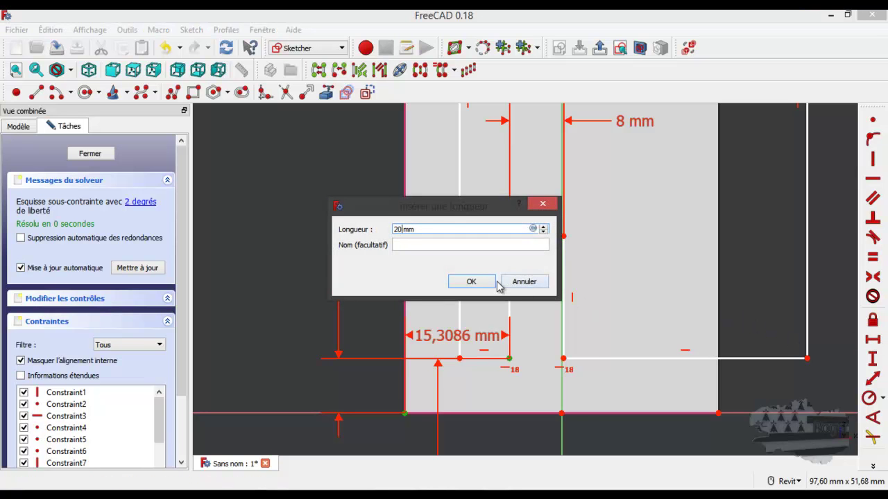
click(472, 282)
mouse_move(486, 337)
mouse_down()
mouse_move(444, 391)
mouse_move(622, 406)
mouse_up()
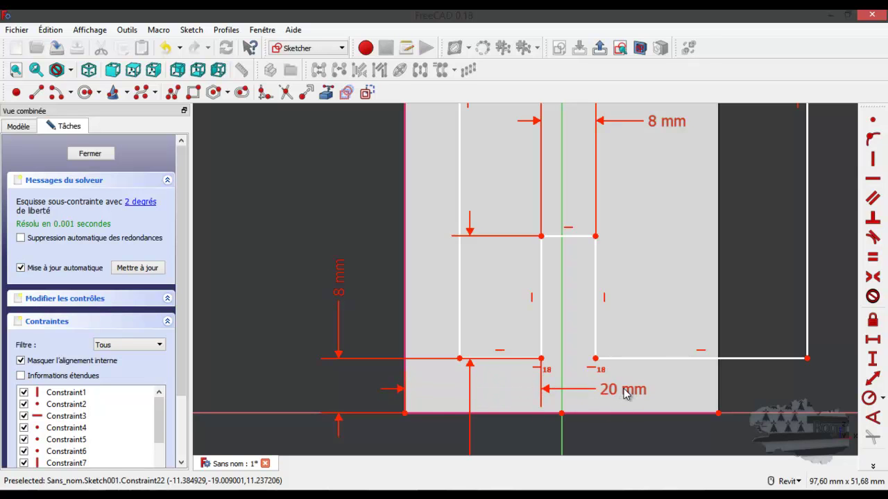
Pull the profile's upper-right corner farther beyond the block's right edge and close the sketch.
scroll(531, 347, down, 5)
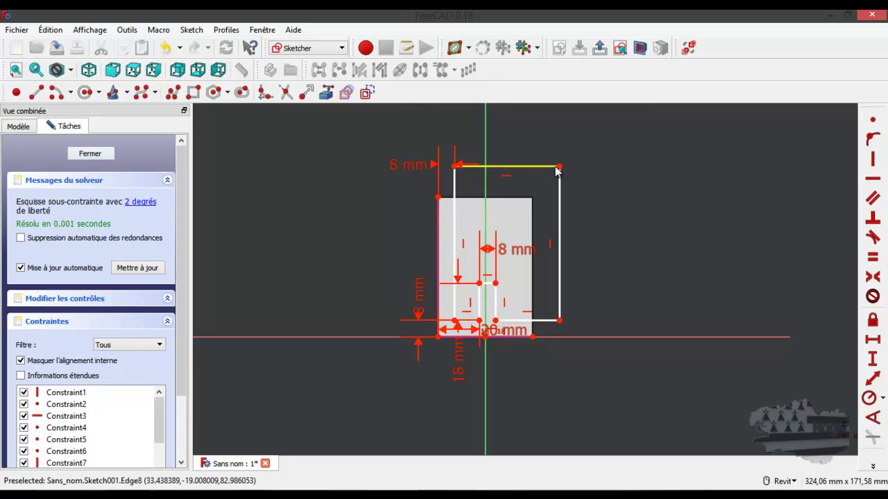
drag(559, 167, 580, 164)
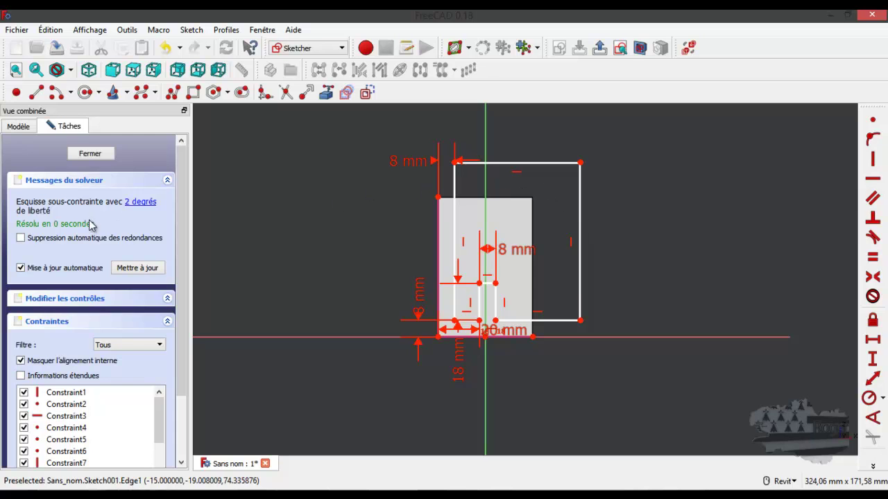
click(93, 154)
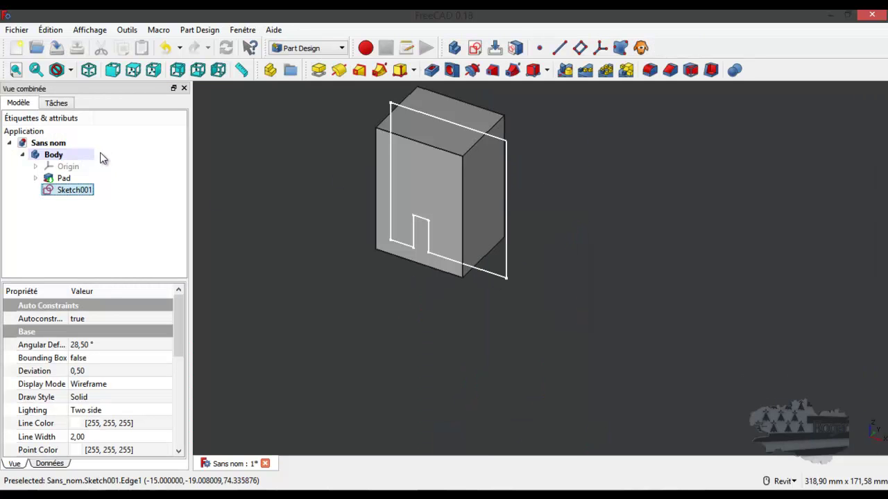
Cut the notched profile through the entire block as a pocket of type À travers tout, and consult the bracket's reference drawing.
click(433, 69)
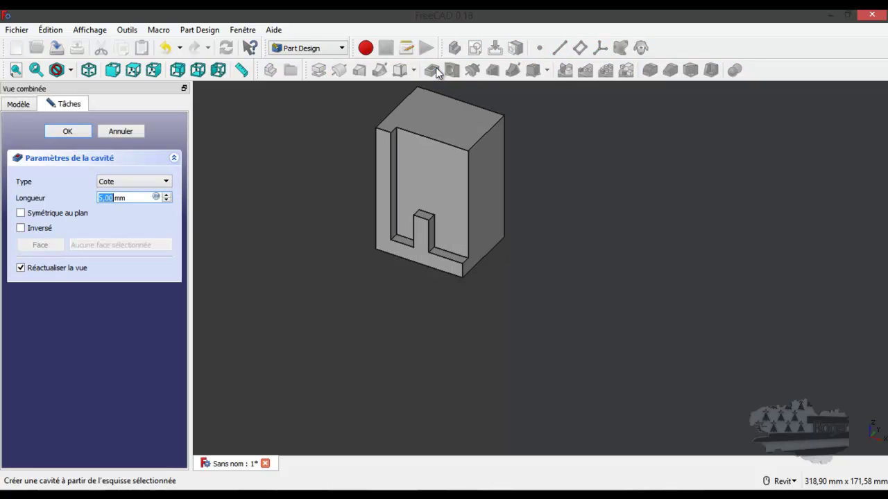
click(119, 182)
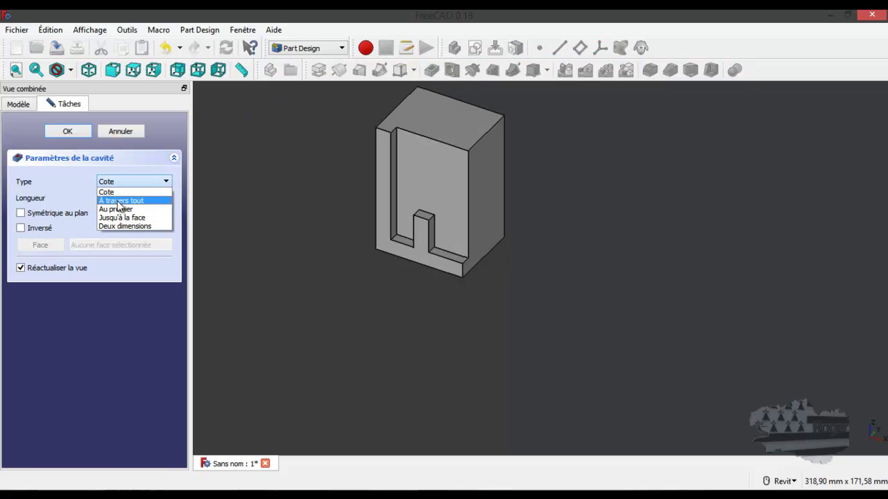
click(119, 201)
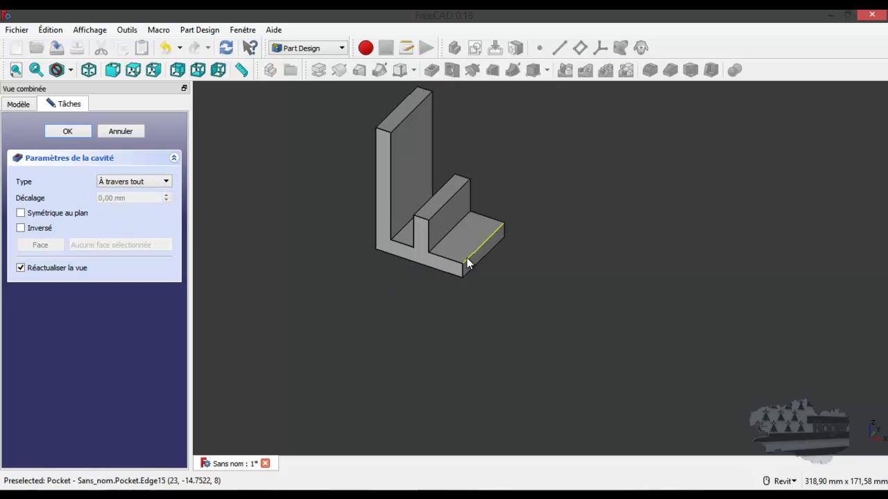
mouse_move(887, 132)
mouse_down()
mouse_move(887, 106)
mouse_move(733, 70)
mouse_move(721, 52)
mouse_up()
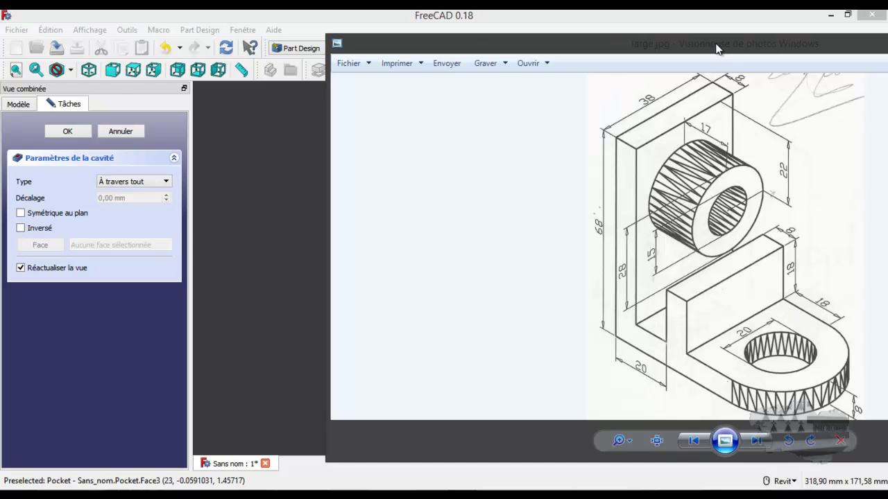
mouse_move(718, 47)
mouse_down()
mouse_move(683, 45)
mouse_move(631, 20)
mouse_up()
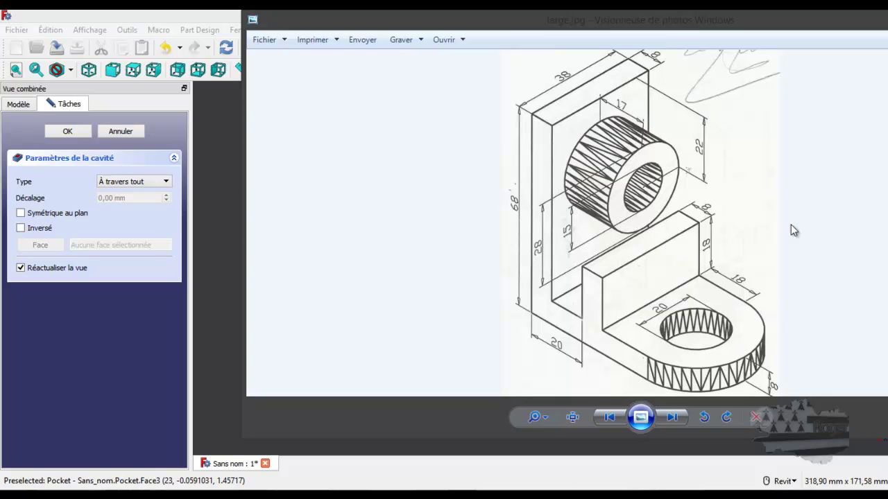
drag(725, 26, 887, 27)
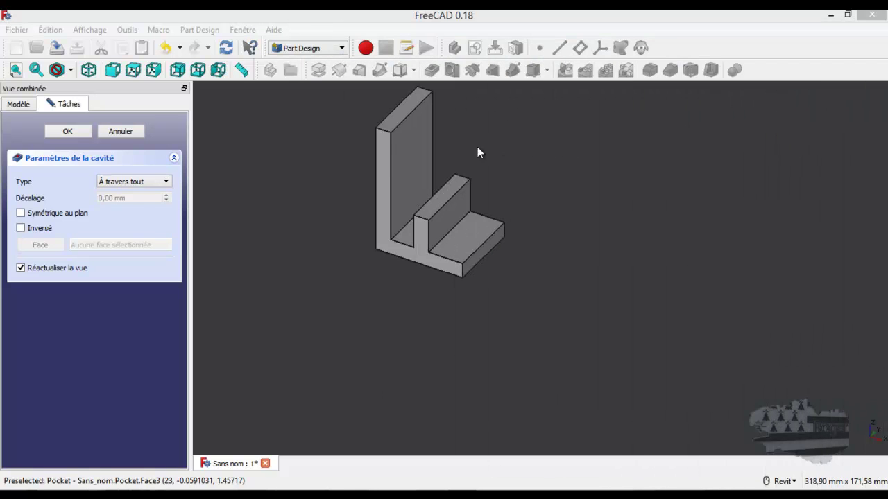
click(474, 234)
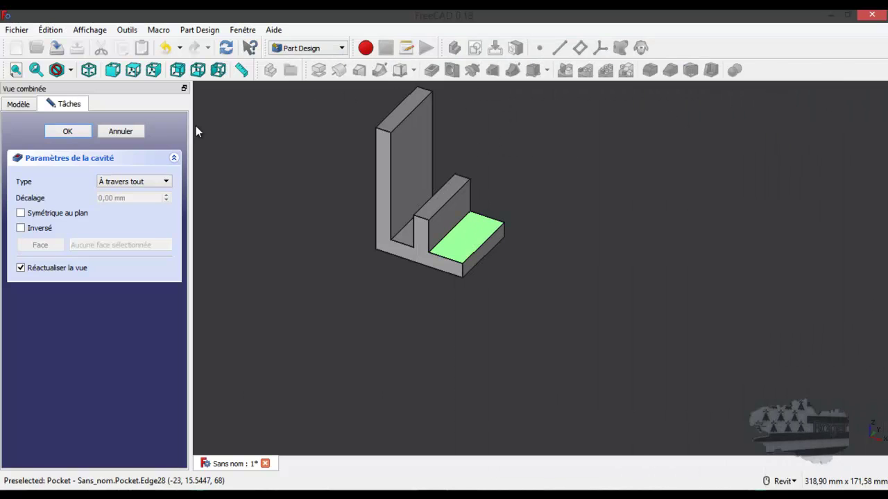
click(79, 133)
Start a sketch on the top face of the base section outside the short rib, and show the model in wireframe (Filaire).
click(478, 231)
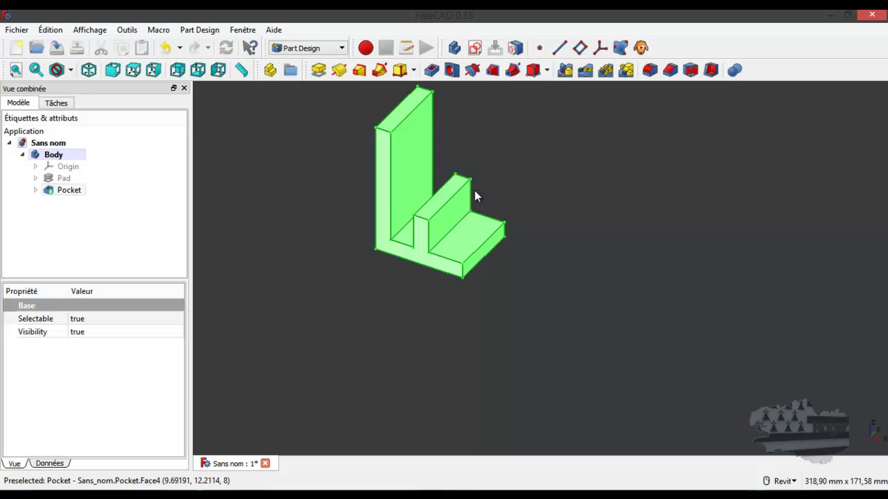
click(468, 238)
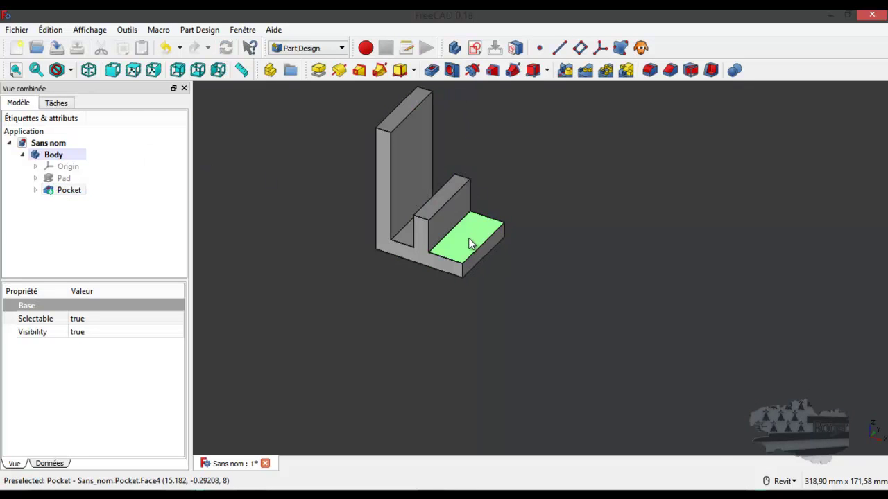
click(475, 48)
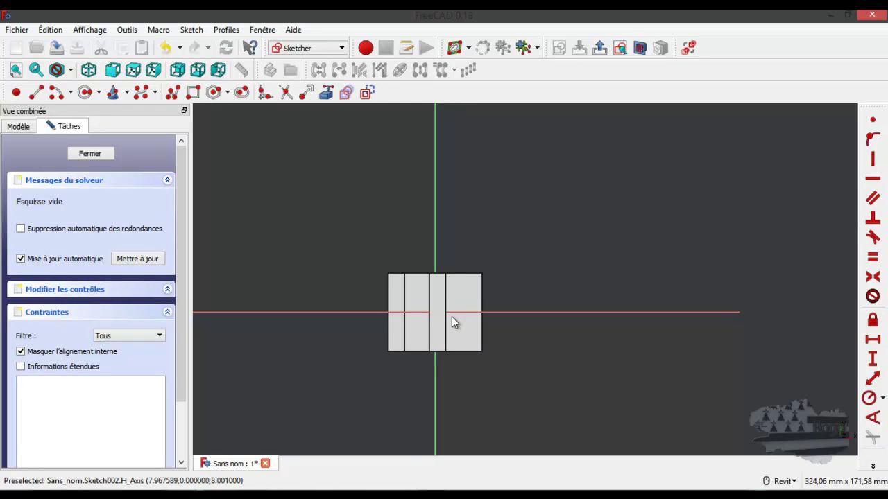
scroll(452, 317, up, 4)
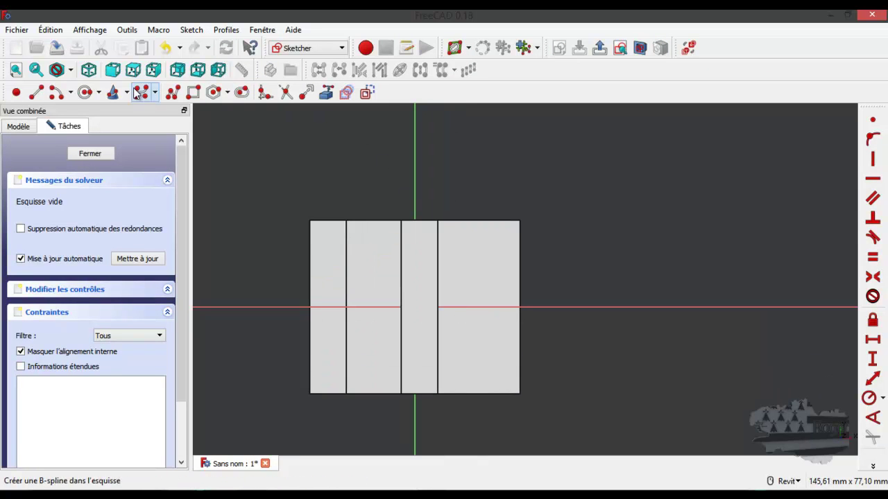
click(70, 70)
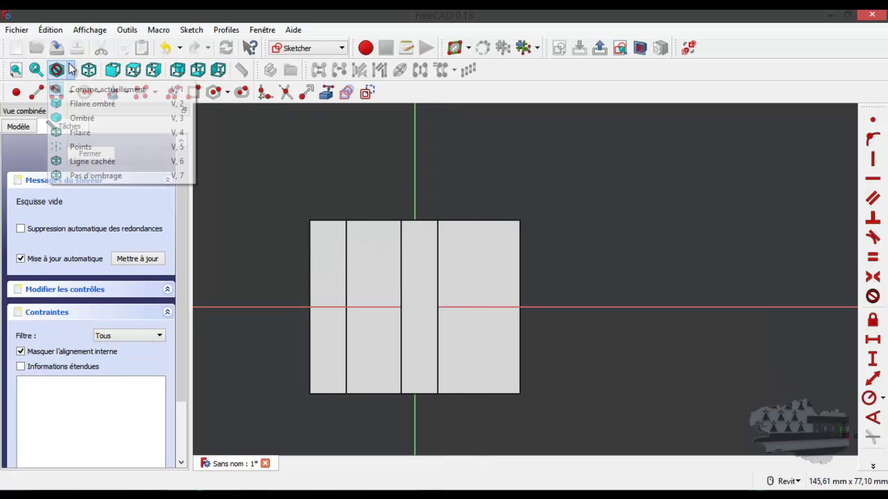
click(82, 133)
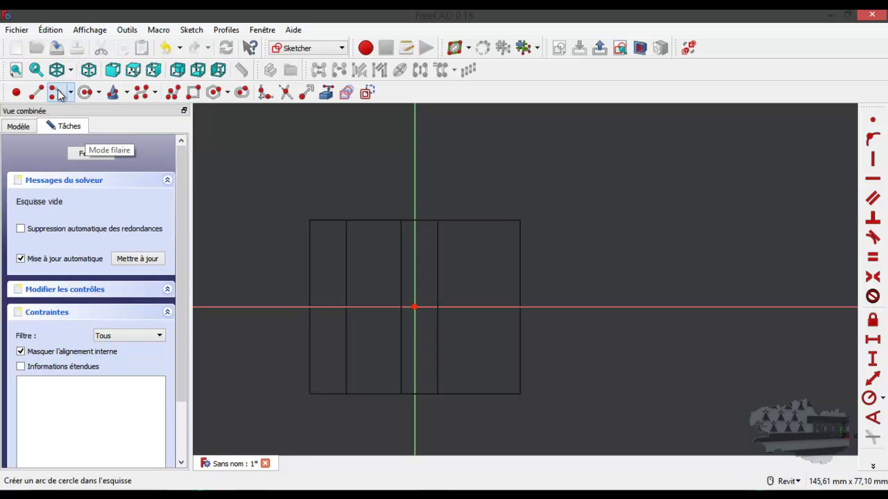
Link the upper and lower horizontal edges of the base section beyond the rib as external geometry.
click(56, 92)
scroll(519, 327, up, 2)
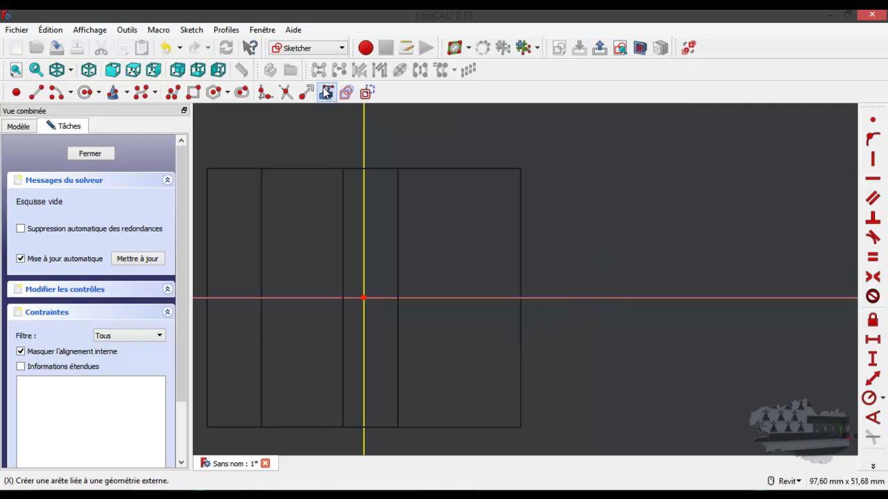
click(451, 168)
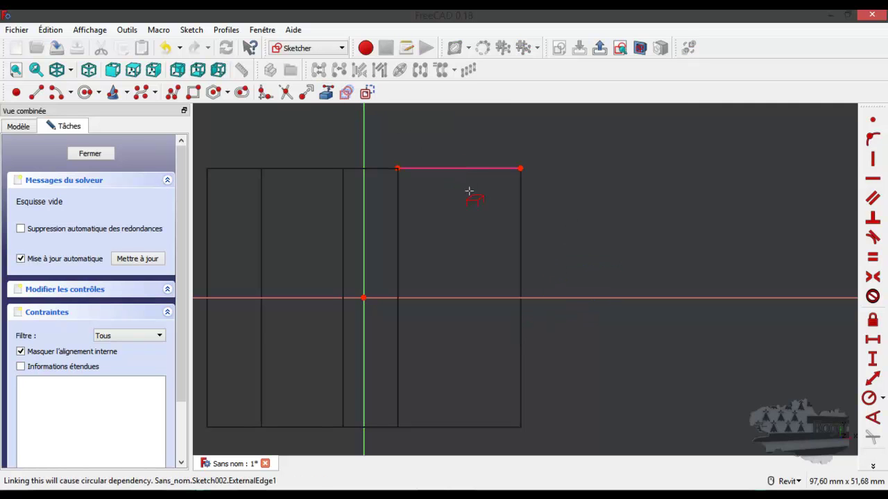
click(455, 425)
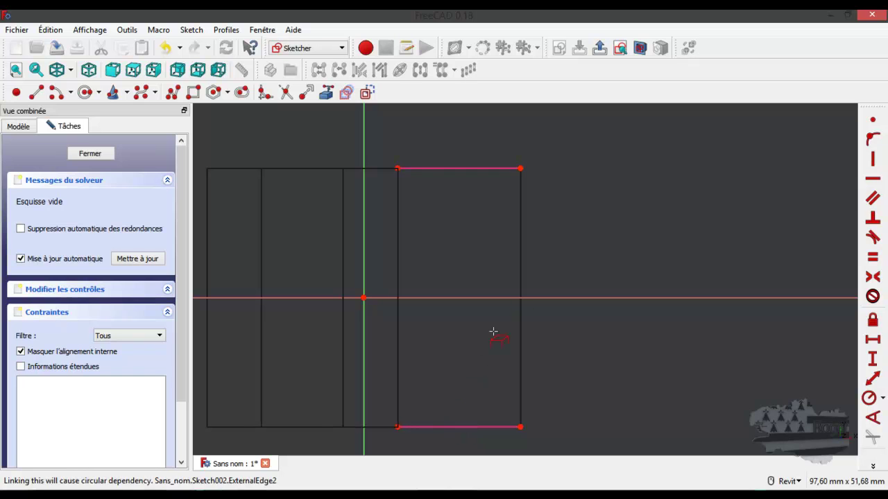
Draw an arc of about 19 mm radius, centred on the horizontal axis, joining the base's two outer corners, and pull it outward.
click(56, 95)
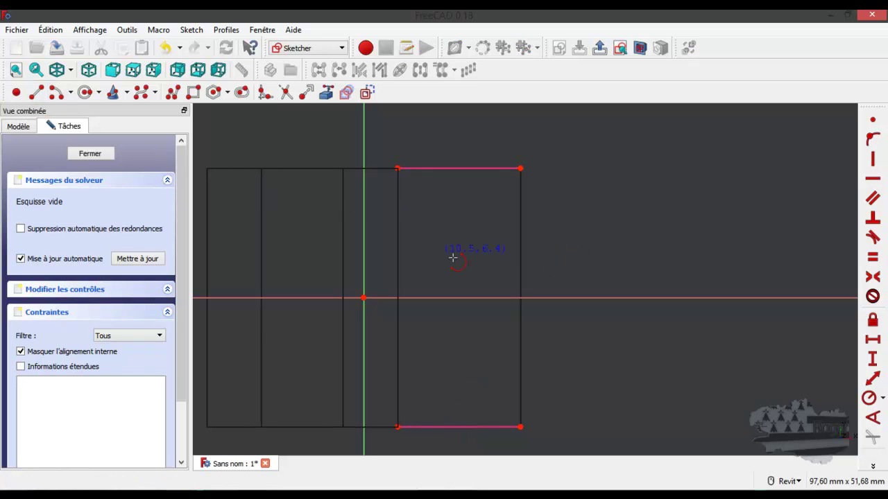
click(521, 299)
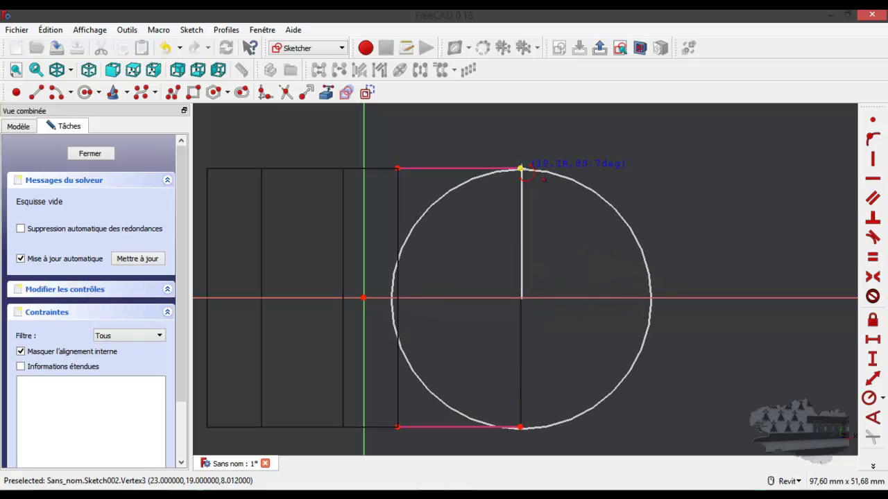
click(522, 169)
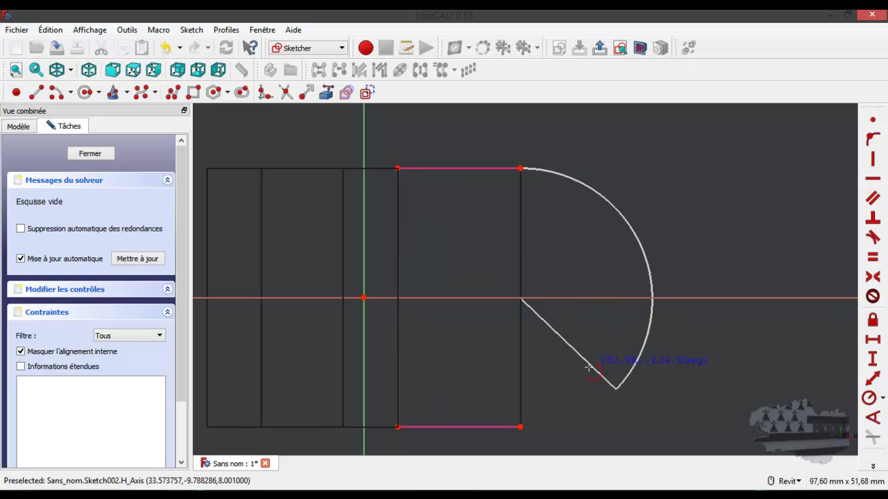
click(521, 427)
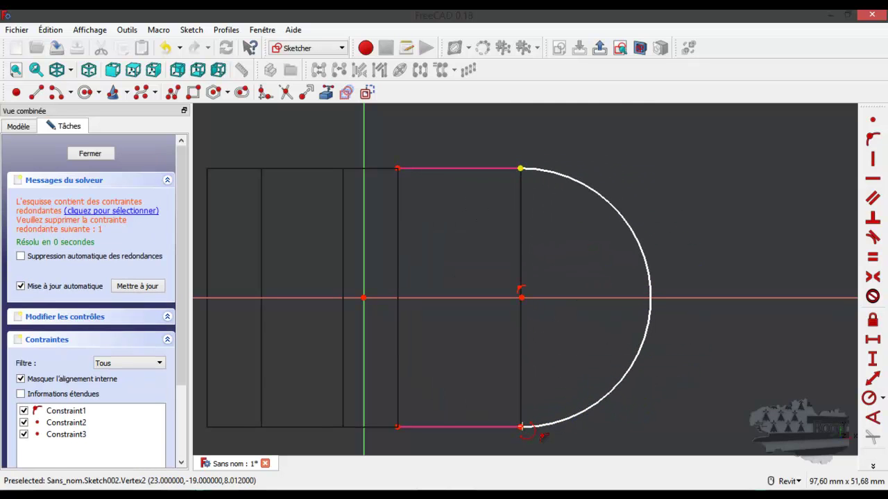
right_click(712, 255)
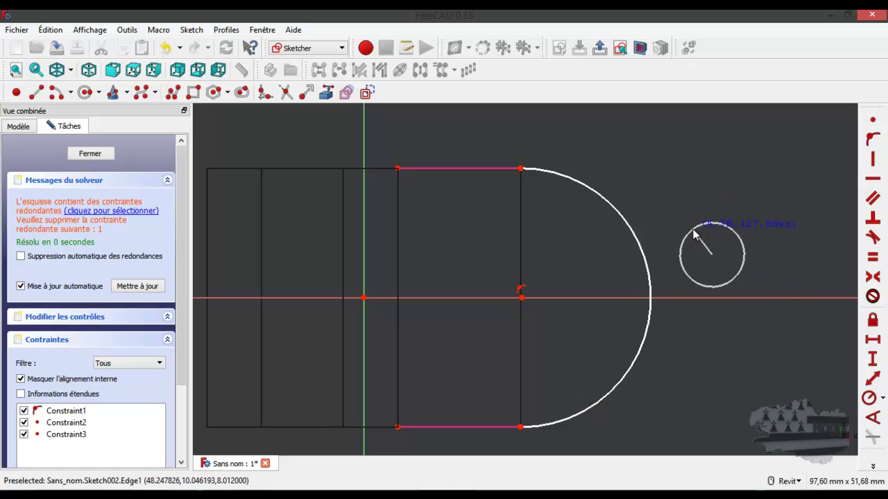
drag(521, 169, 706, 253)
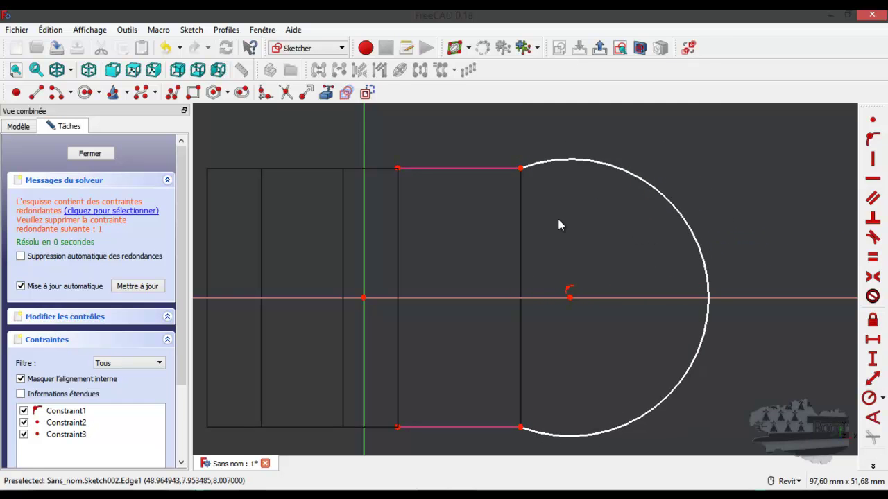
Link the base section's outer vertical edge as external geometry and constrain the arc's centre point onto that edge.
click(326, 92)
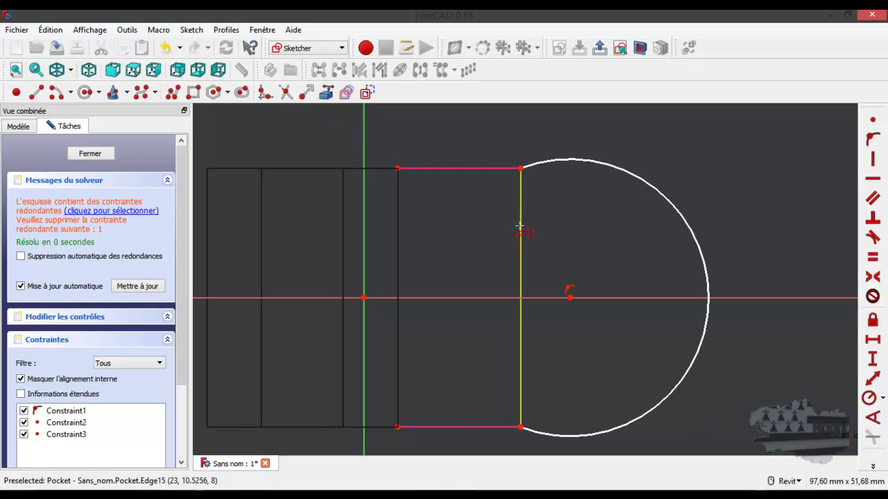
right_click(475, 219)
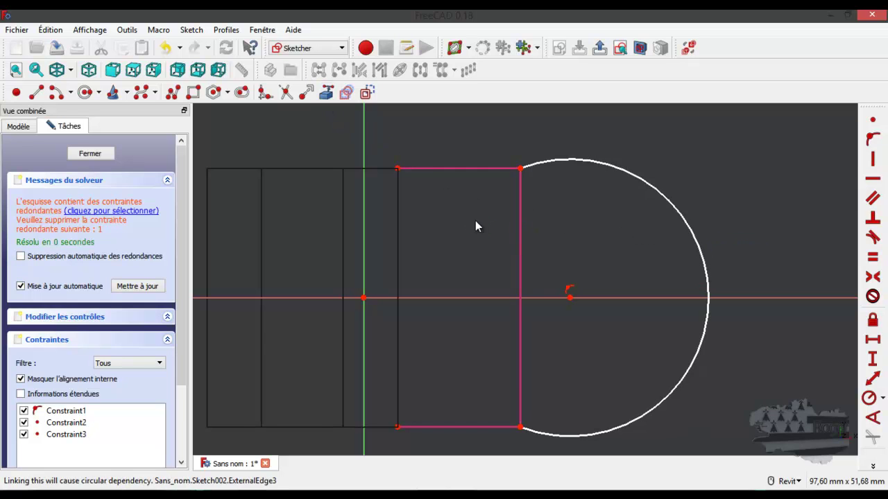
click(569, 299)
click(520, 297)
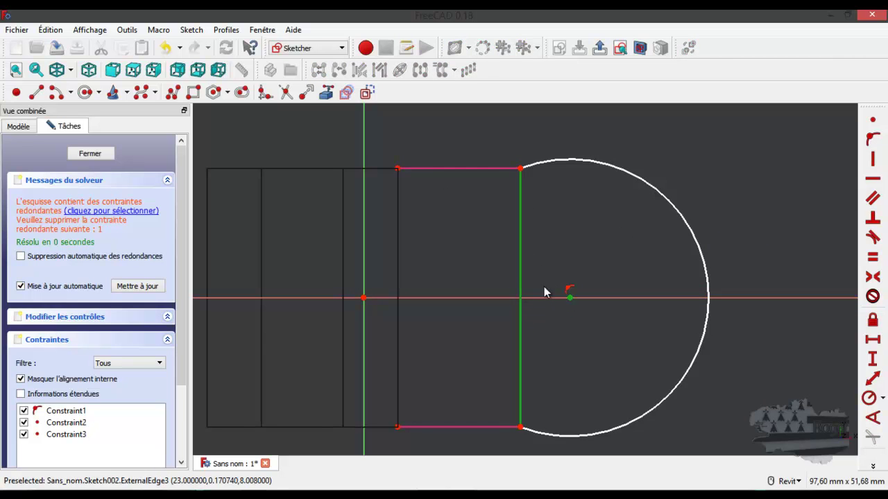
click(872, 140)
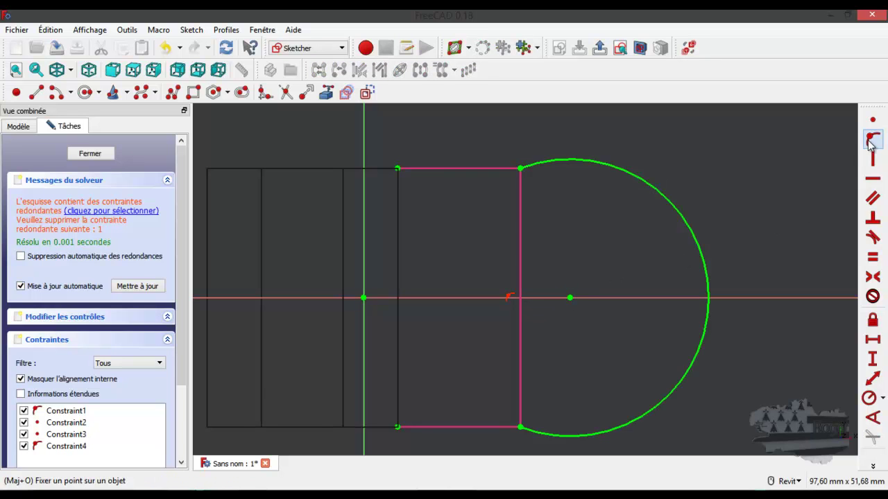
Delete the redundant point-on-object constraint that ties the arc's centre to the horizontal axis.
click(59, 411)
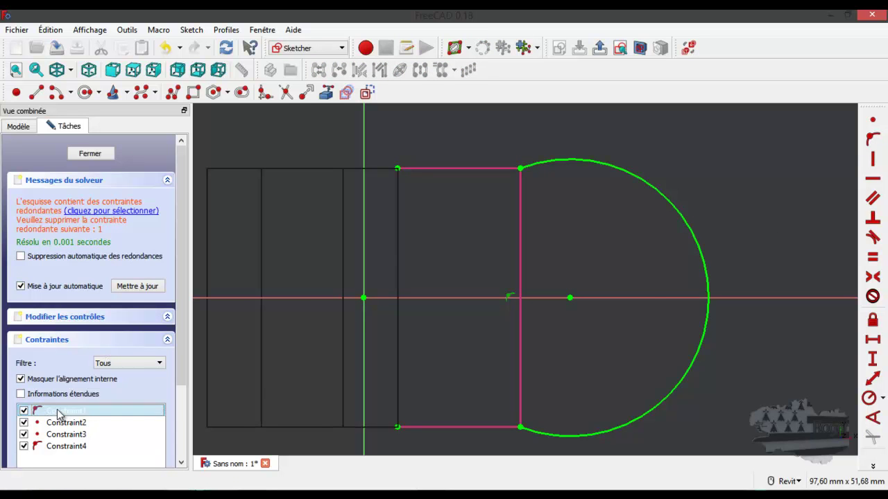
key(Delete)
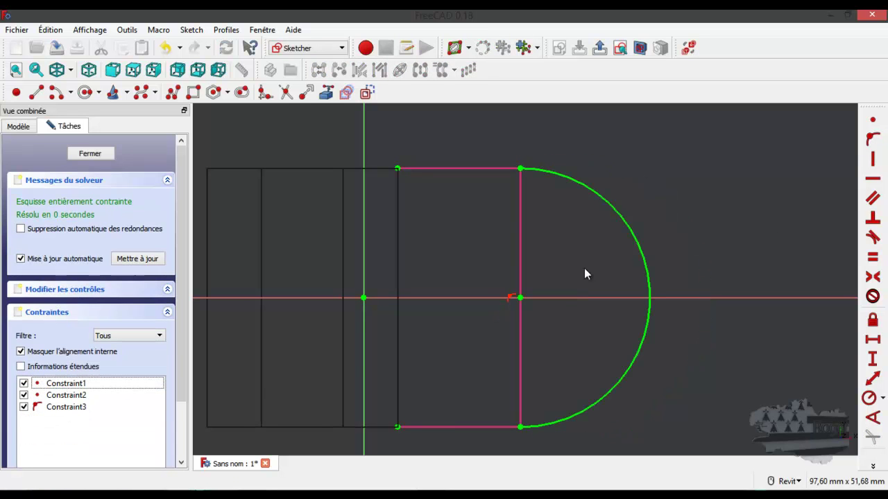
scroll(676, 223, down, 2)
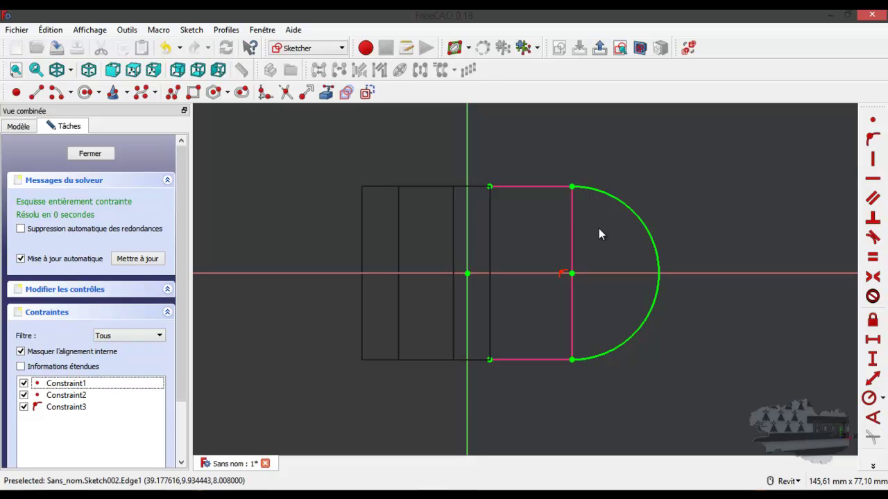
scroll(577, 255, up, 2)
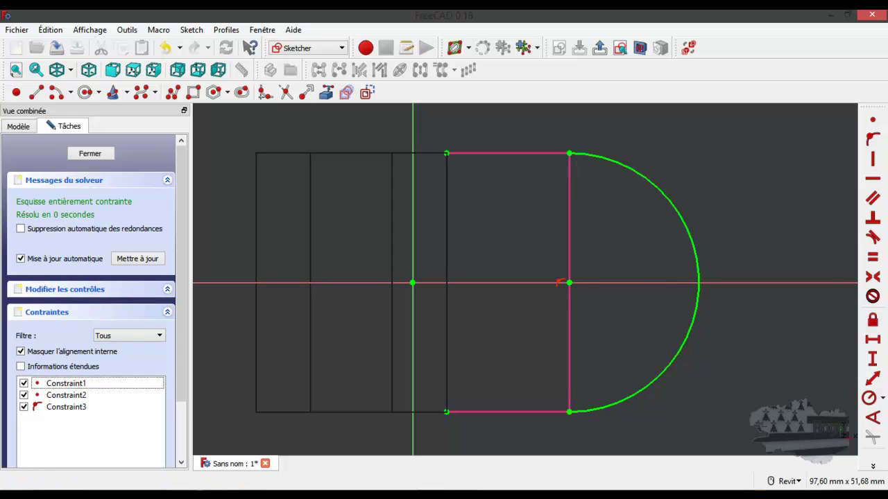
Consult the bracket's reference drawing, then close the arc with a vertical line between its two endpoints and leave the sketch.
drag(887, 111, 569, 52)
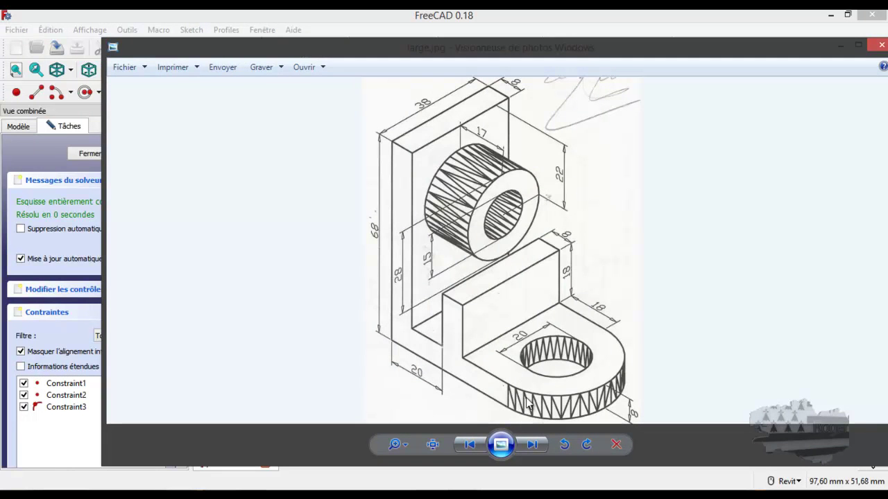
drag(572, 50, 886, 50)
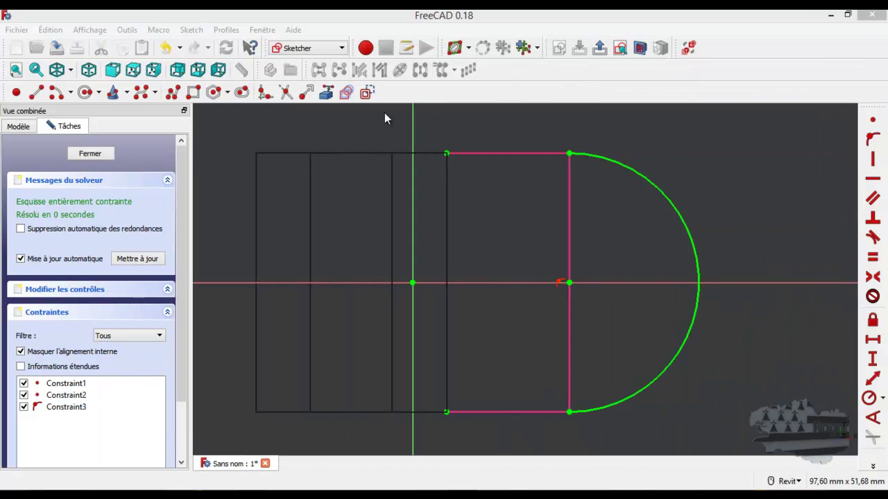
click(36, 92)
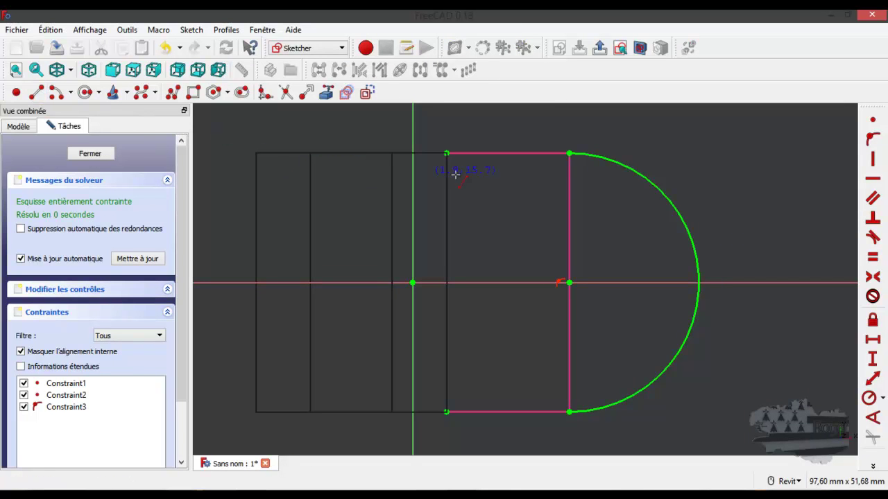
click(569, 154)
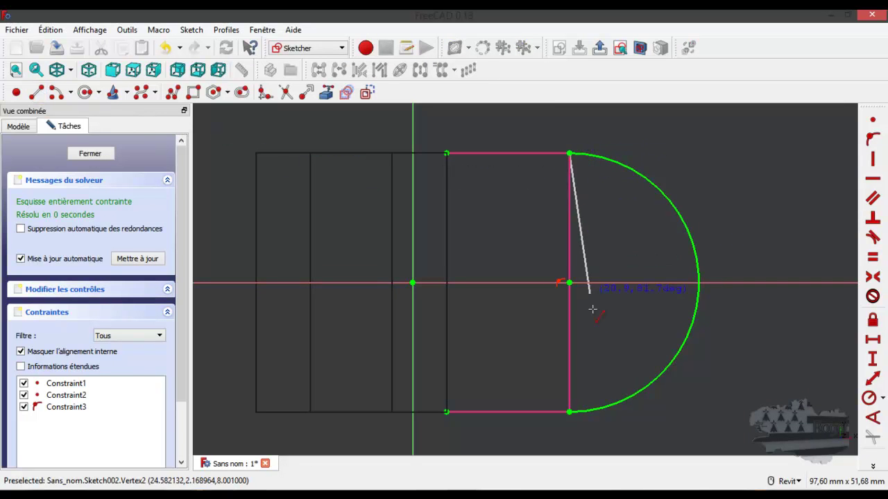
click(569, 412)
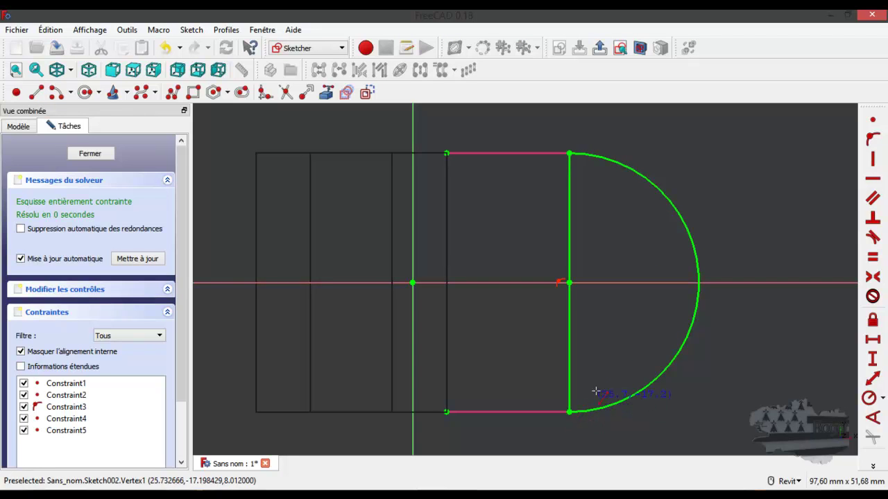
right_click(631, 179)
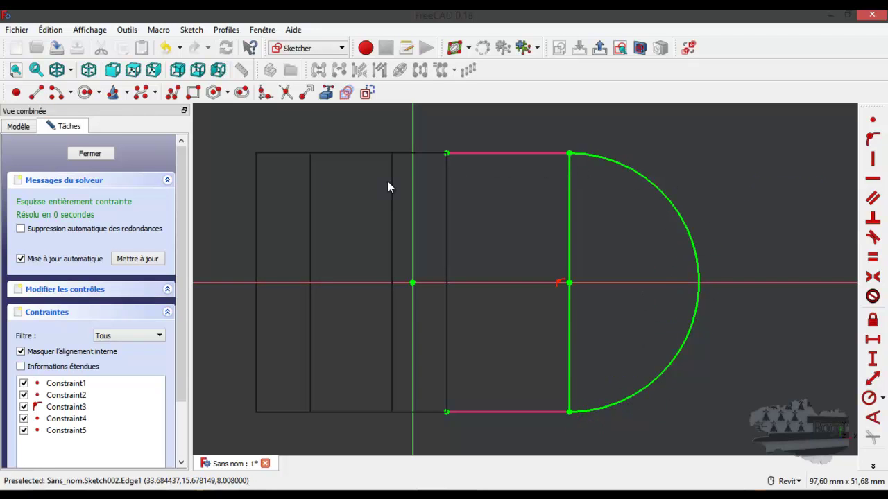
click(108, 154)
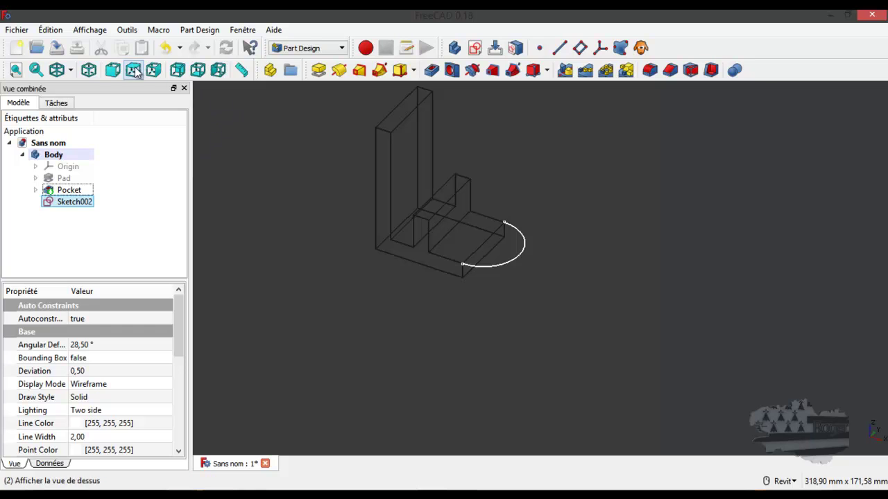
Show the model in shaded wireframe (Filaire ombré).
click(70, 70)
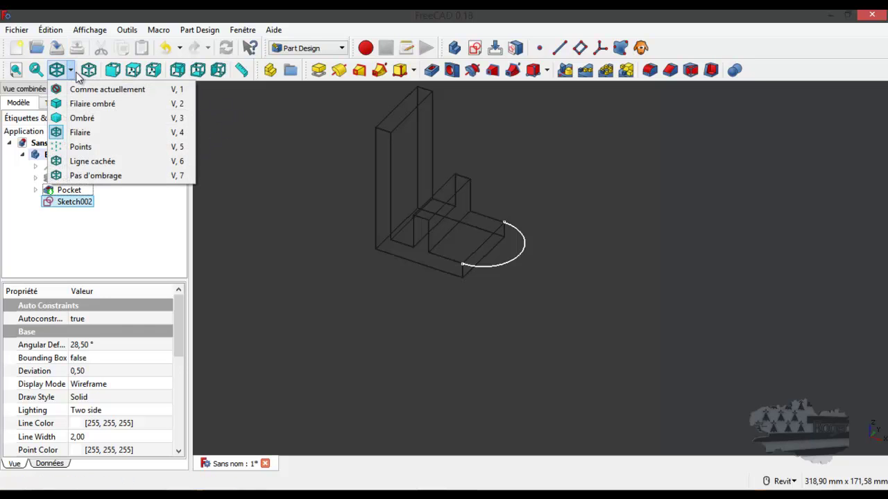
click(83, 106)
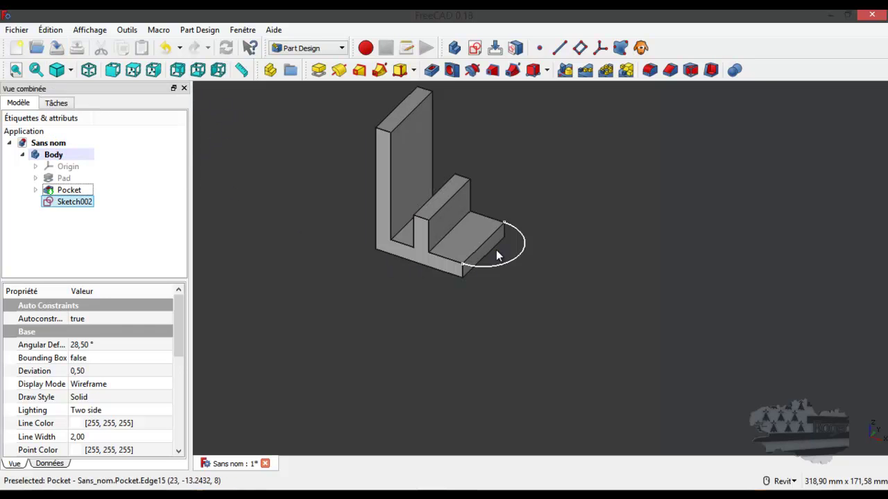
scroll(496, 247, up, 3)
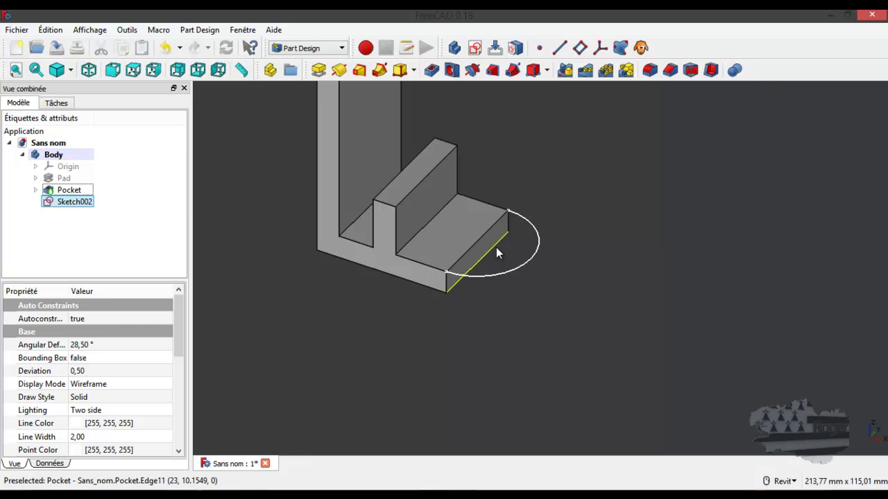
Pad the half-round sketch by 8 mm with the direction reversed (Inversé), so it follows the base's thickness.
click(320, 69)
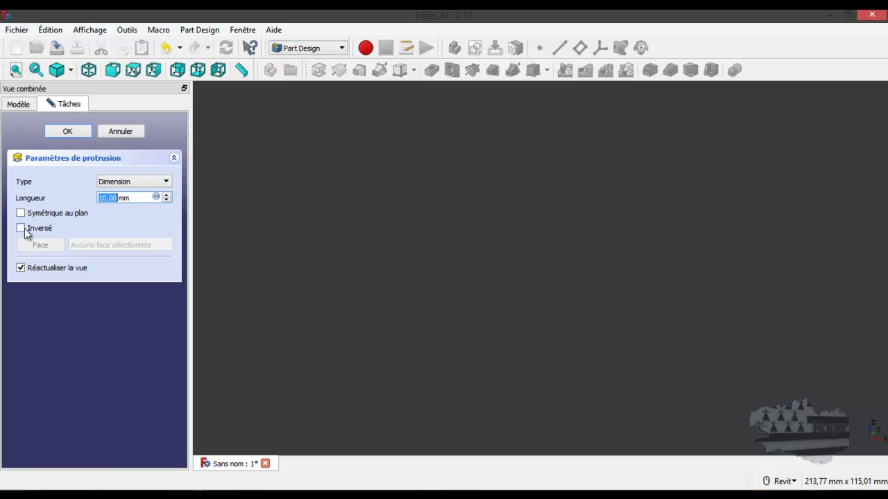
click(21, 228)
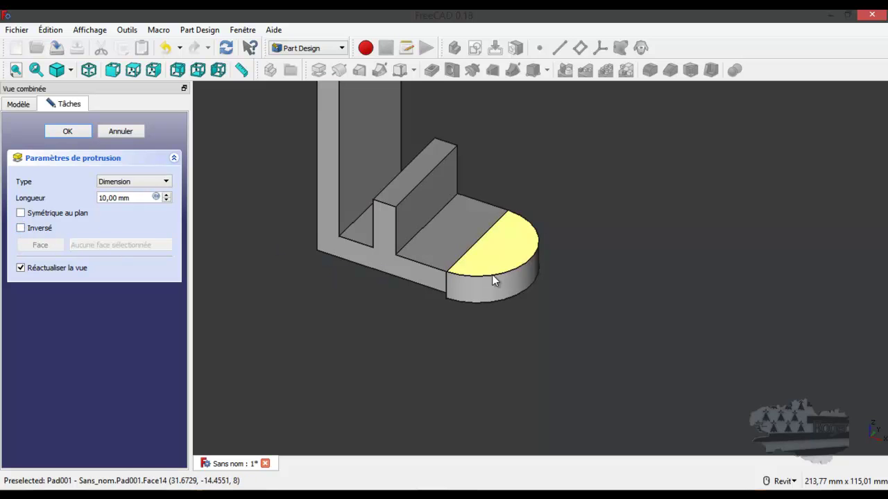
triple_click(140, 196)
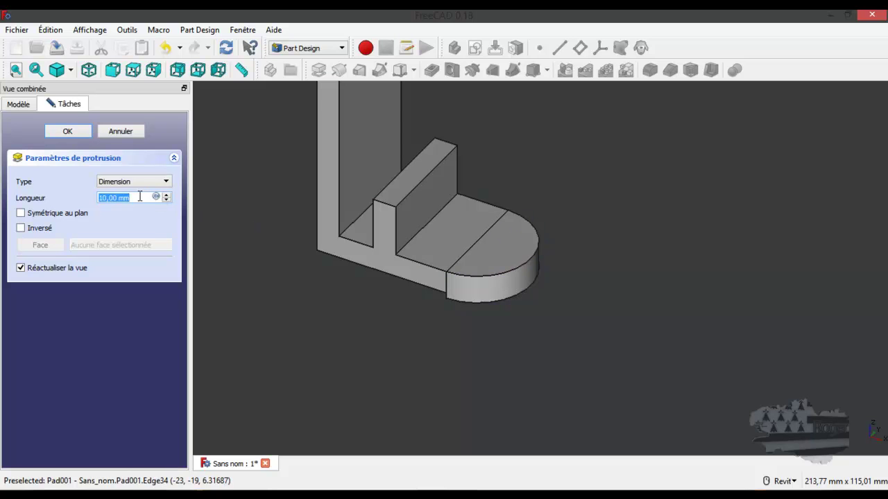
text(8)
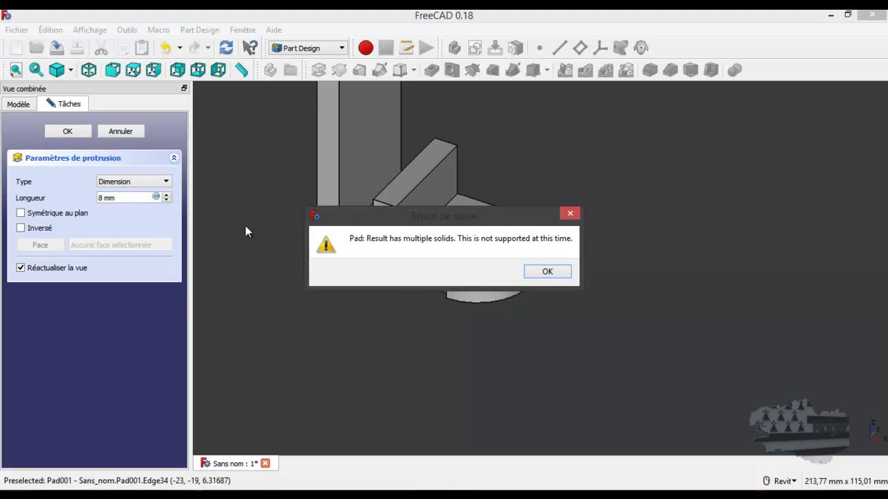
click(546, 272)
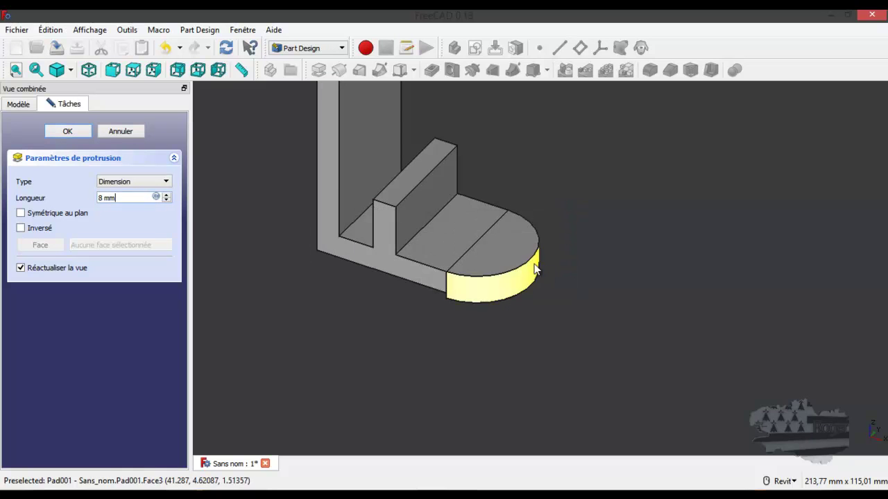
click(21, 228)
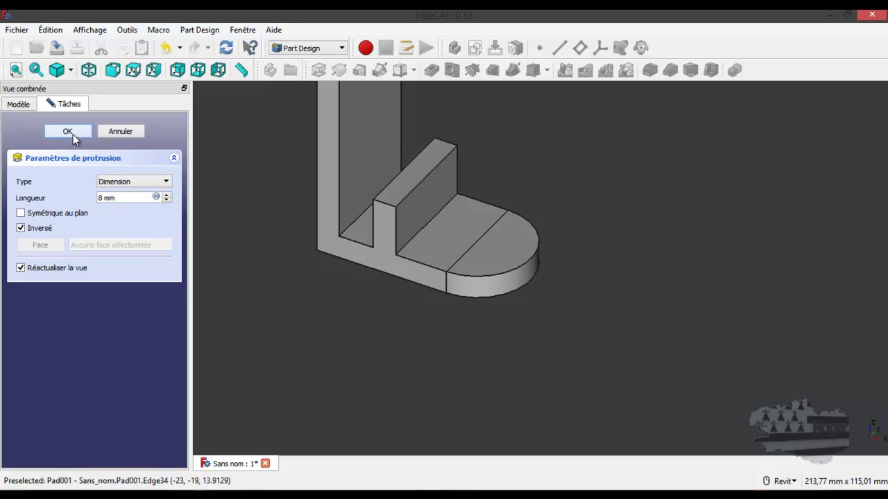
click(67, 131)
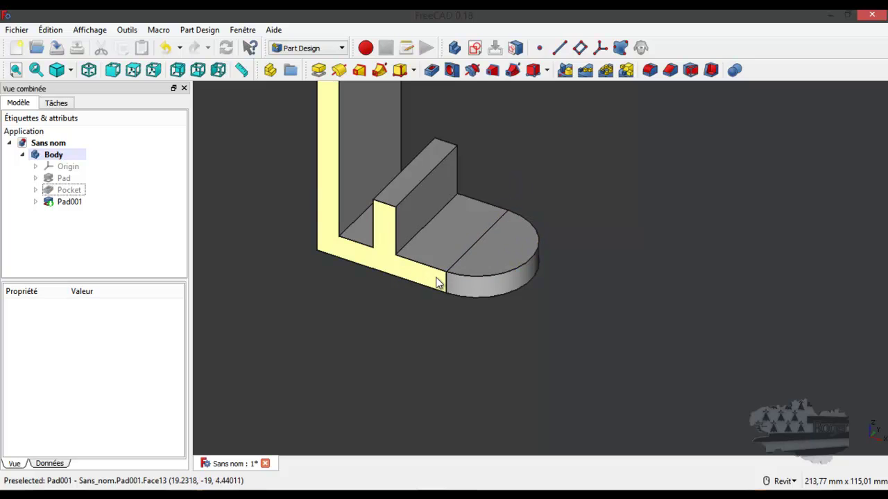
Examine the part and its rounded base in shaded display (Ombré), and return to Filaire ombré.
scroll(475, 352, down, 2)
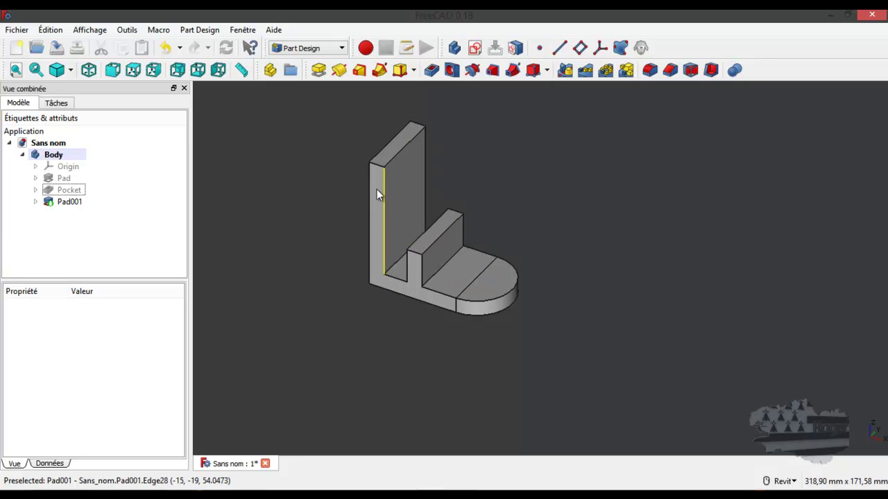
click(69, 70)
click(83, 120)
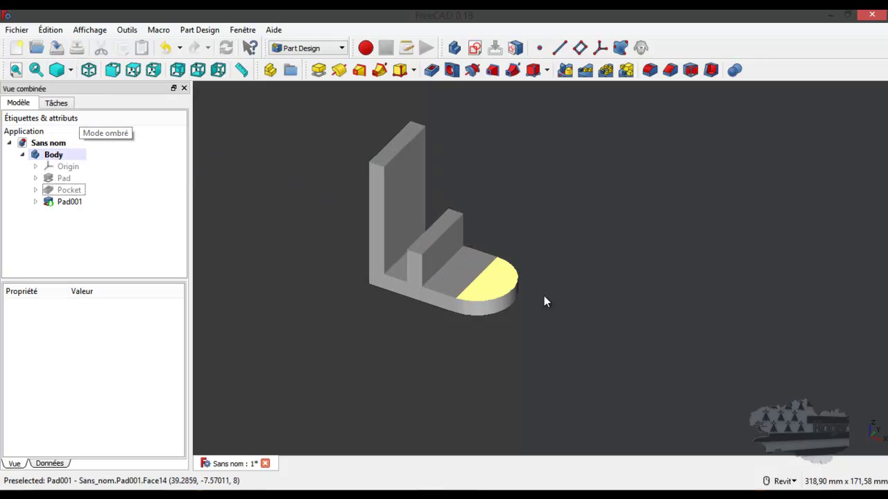
shift+middle_drag(570, 310, 579, 279)
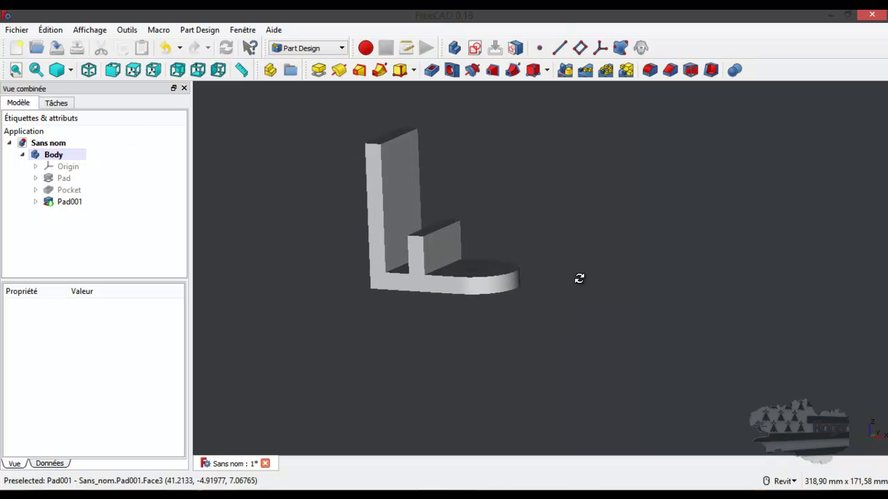
click(71, 70)
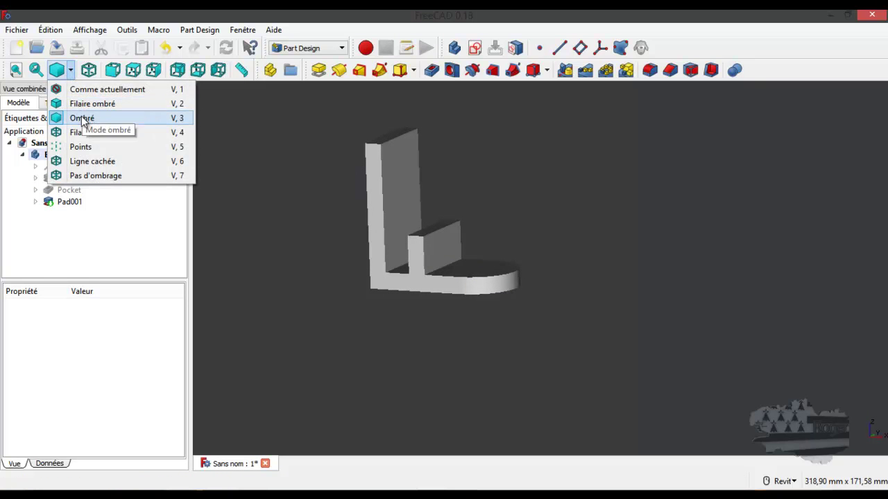
click(82, 118)
click(70, 71)
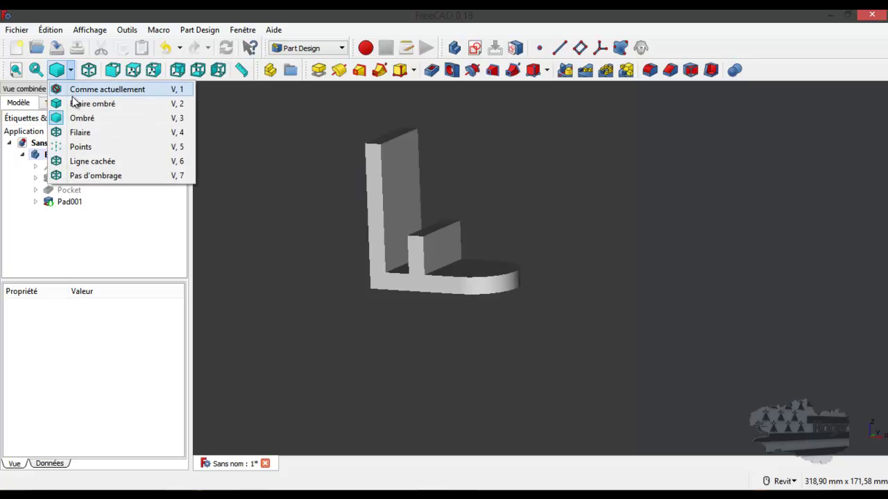
click(104, 104)
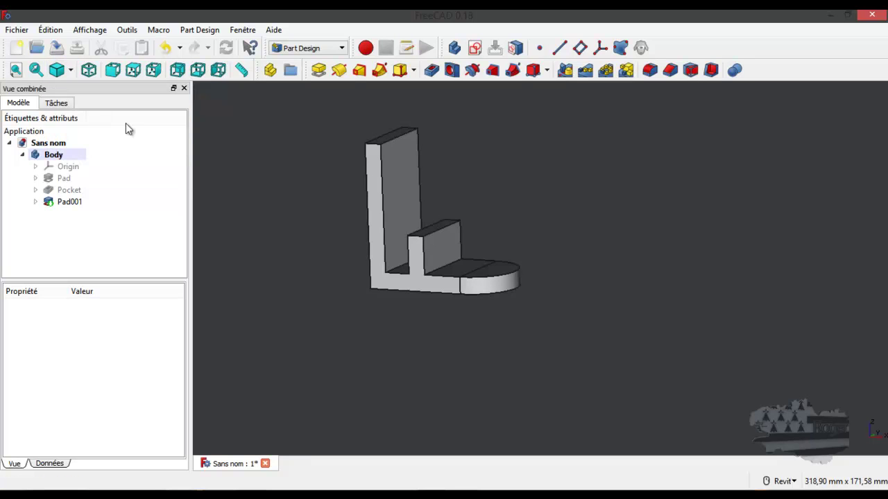
Start a sketch on the top face of the base's rounded end, and consult the reference drawing for the hole.
click(494, 271)
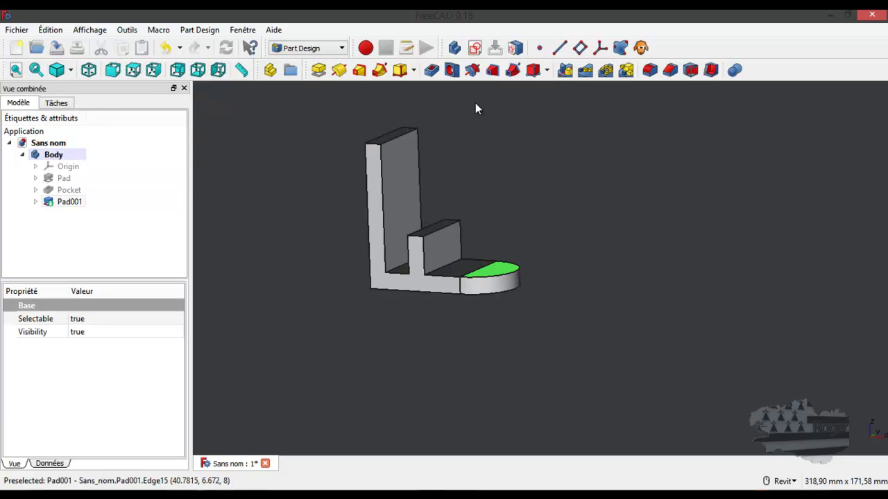
click(475, 48)
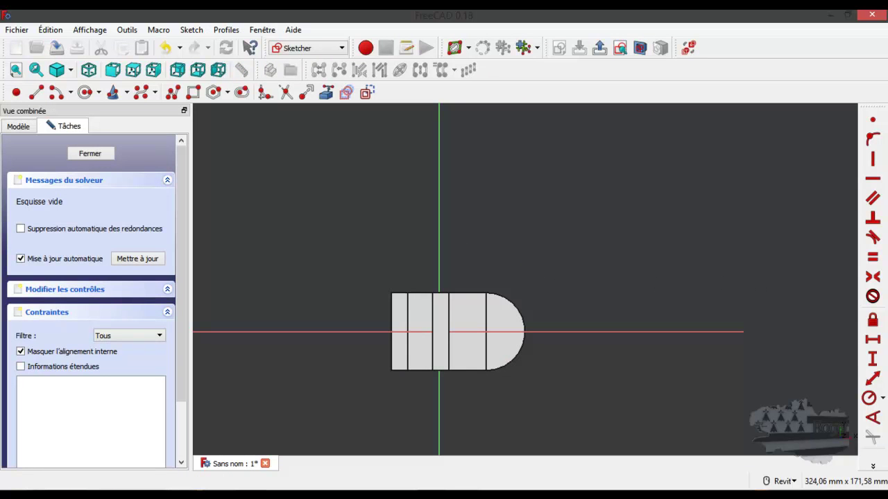
drag(887, 118, 604, 70)
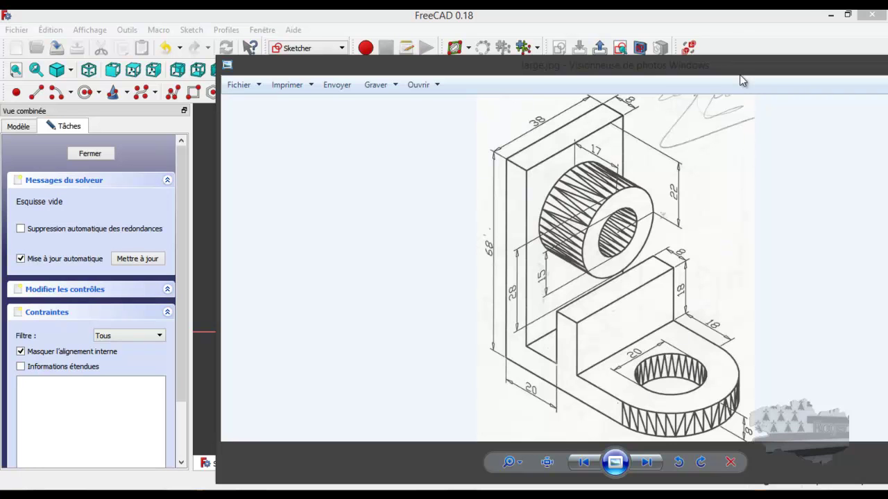
drag(738, 69, 887, 144)
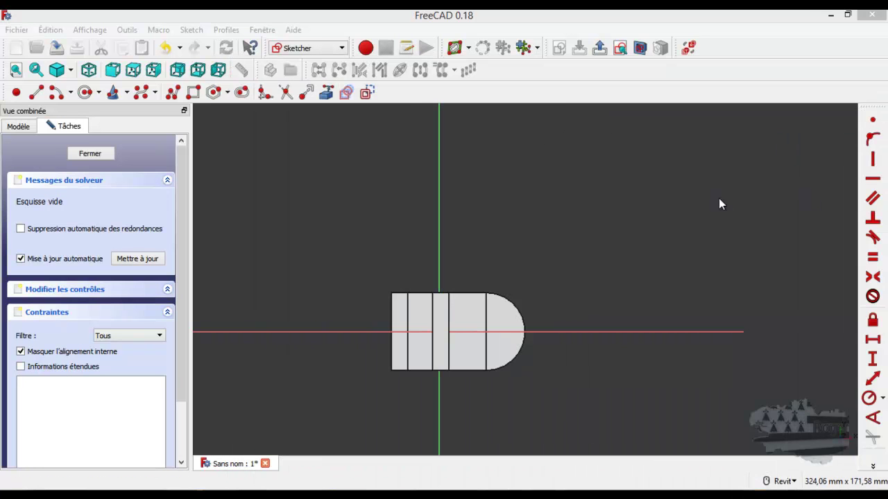
Link the base's rounded edge as external geometry and draw a circle of about 9 mm radius centred on the arc's centre.
click(345, 92)
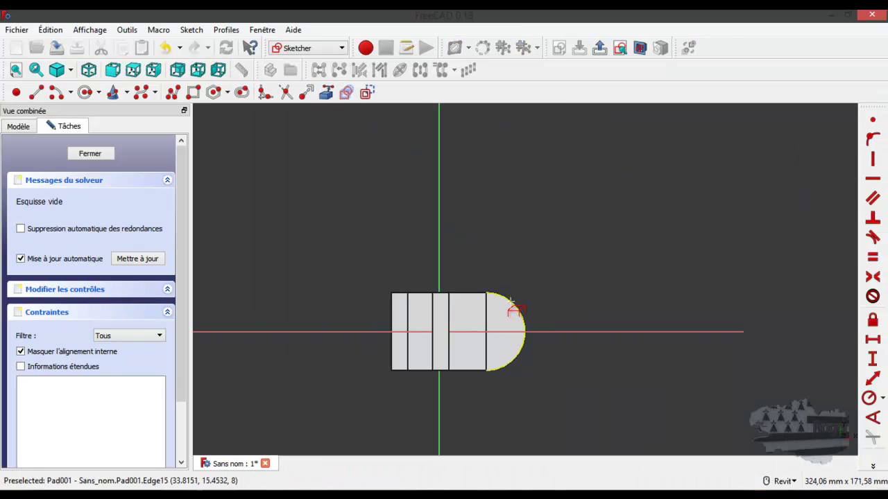
scroll(497, 369, up, 5)
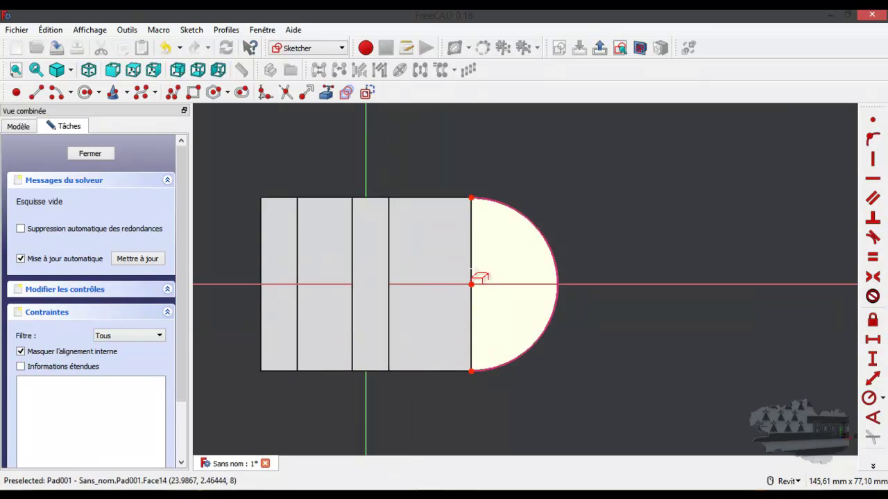
click(86, 91)
click(472, 286)
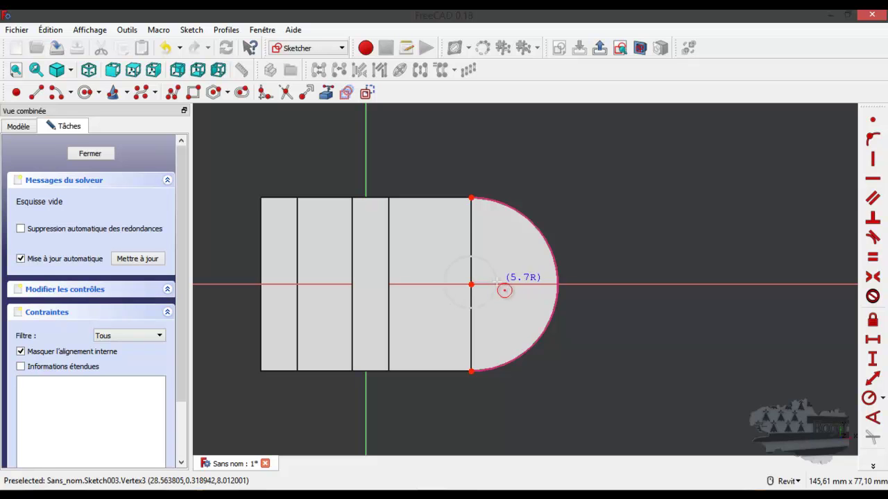
click(519, 289)
right_click(528, 285)
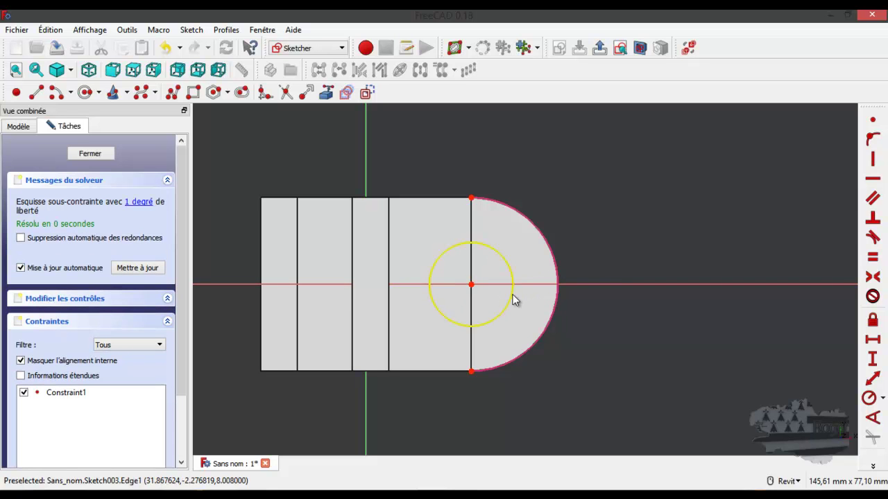
Constrain the hole circle's radius to 10 mm and close the sketch.
click(869, 398)
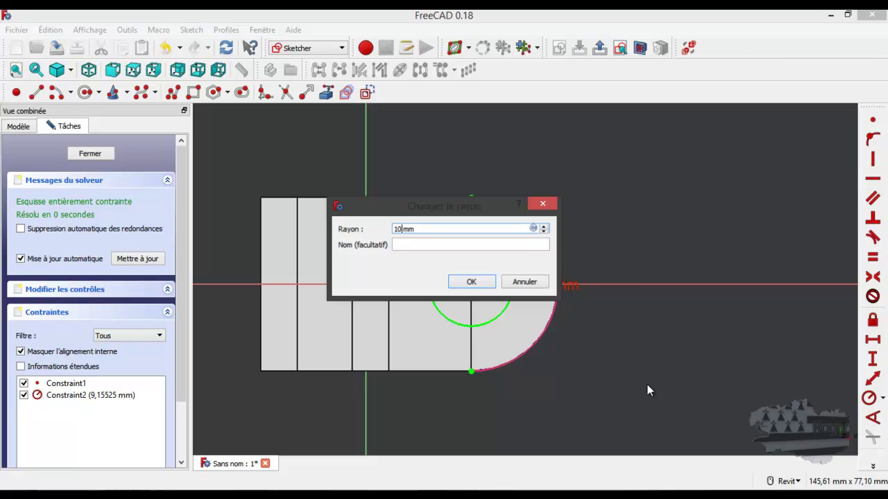
text(10)
key(Return)
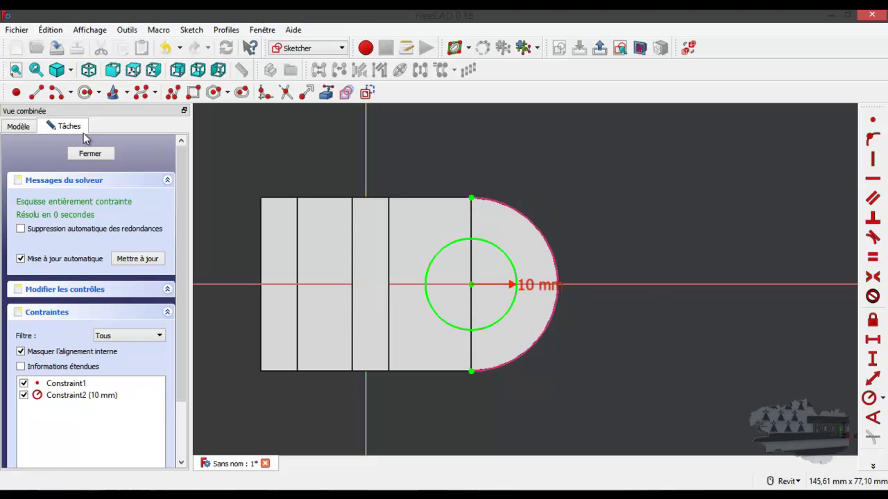
click(89, 153)
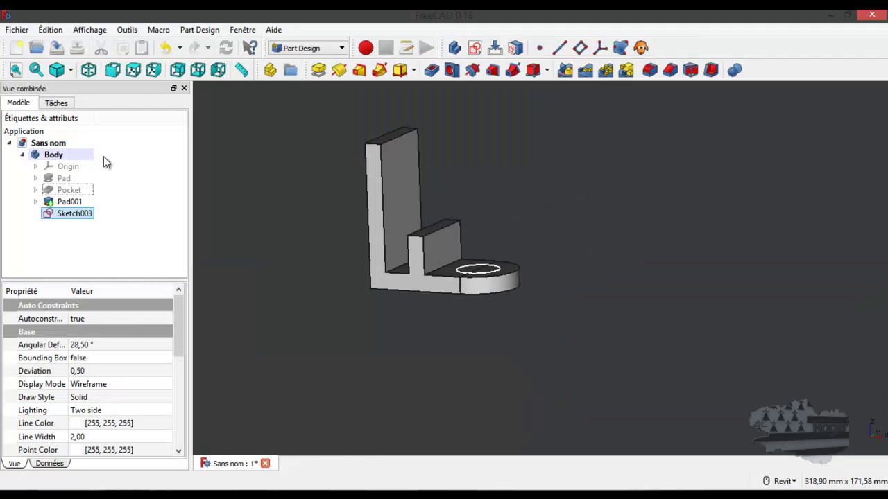
Cut the hole circle through the base with a Pocket of type À travers tout, and consult the reference drawing for the boss.
click(432, 69)
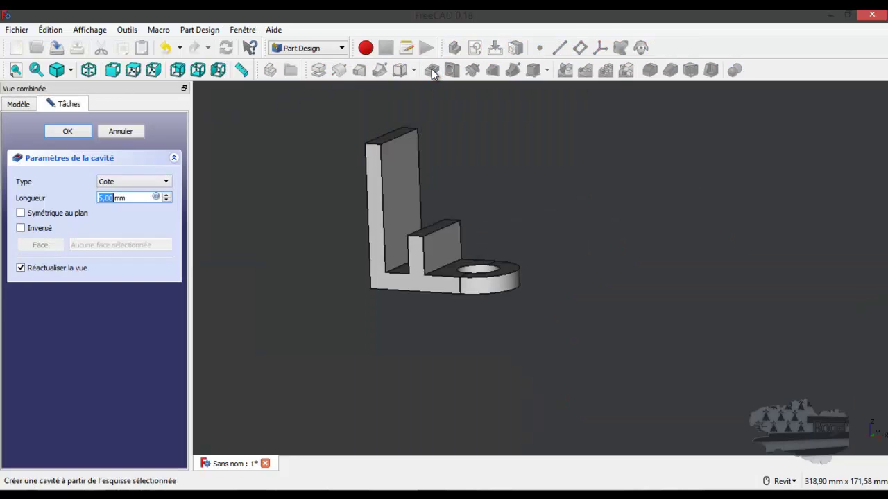
click(151, 183)
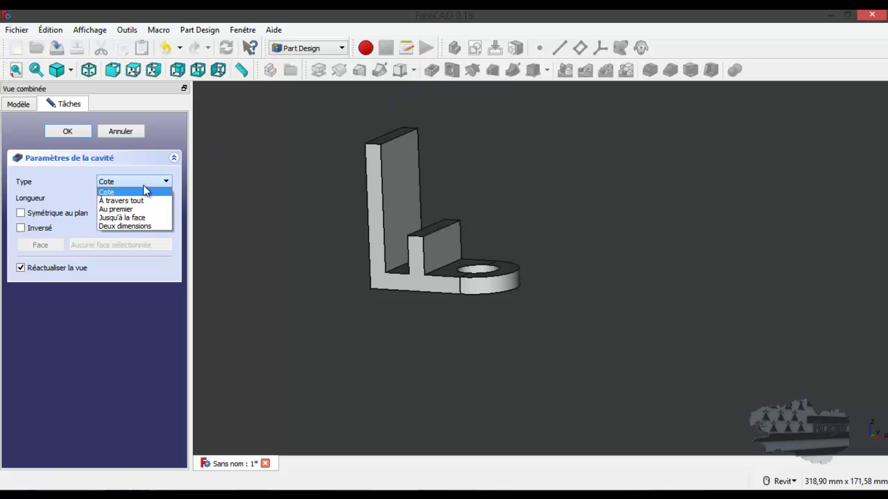
click(129, 200)
shift+middle_drag(546, 257, 544, 313)
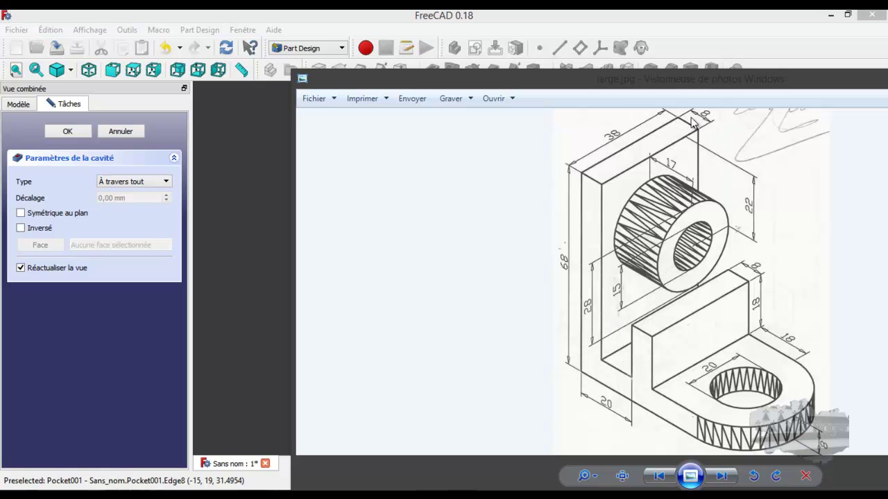
drag(687, 83, 887, 82)
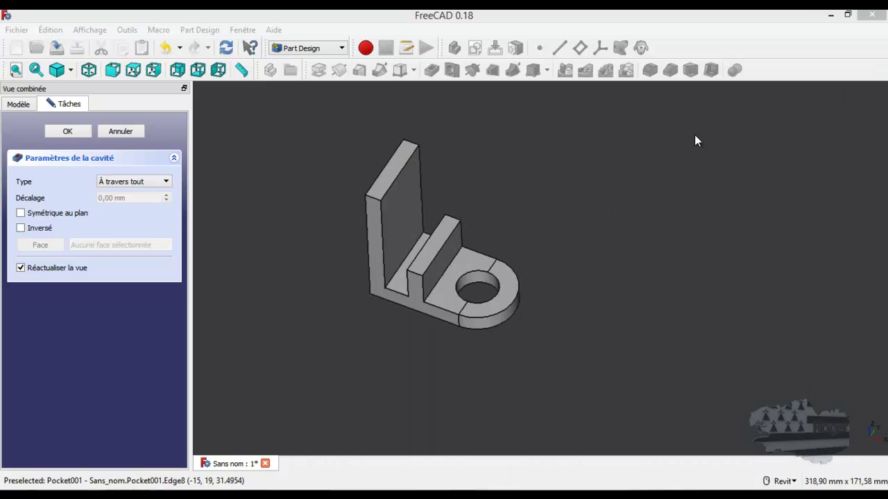
click(416, 202)
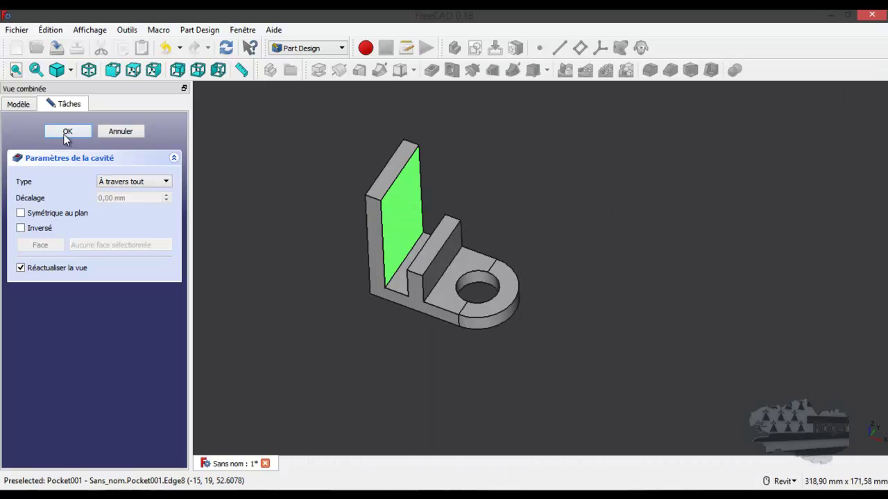
click(66, 131)
Start a sketch on the upright plate's inner face and draw a circle of about 14 mm radius centred on the vertical axis.
click(408, 204)
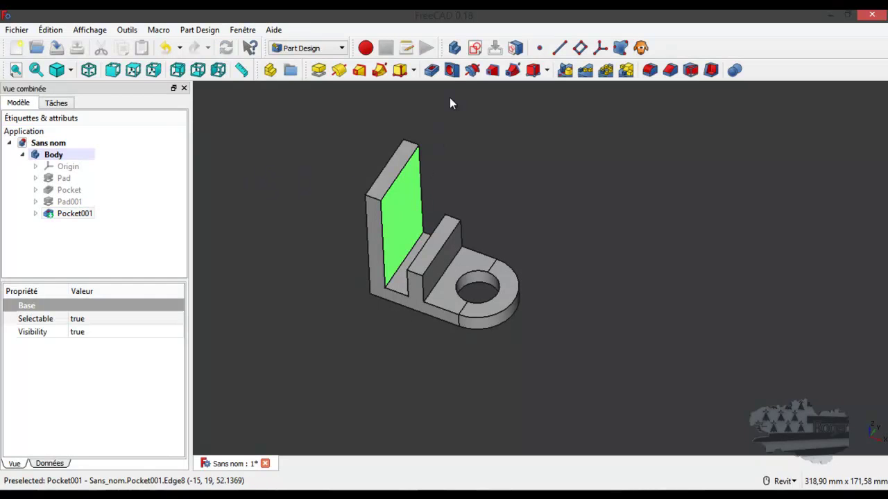
click(455, 48)
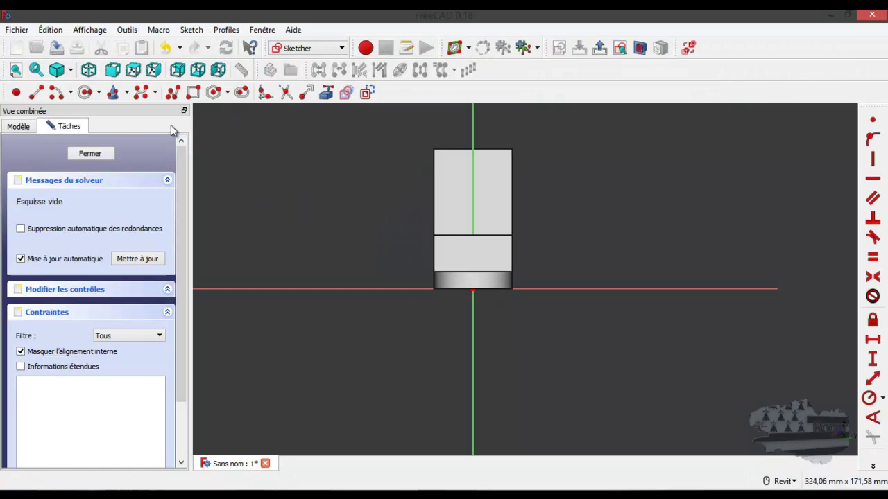
scroll(498, 158, up, 4)
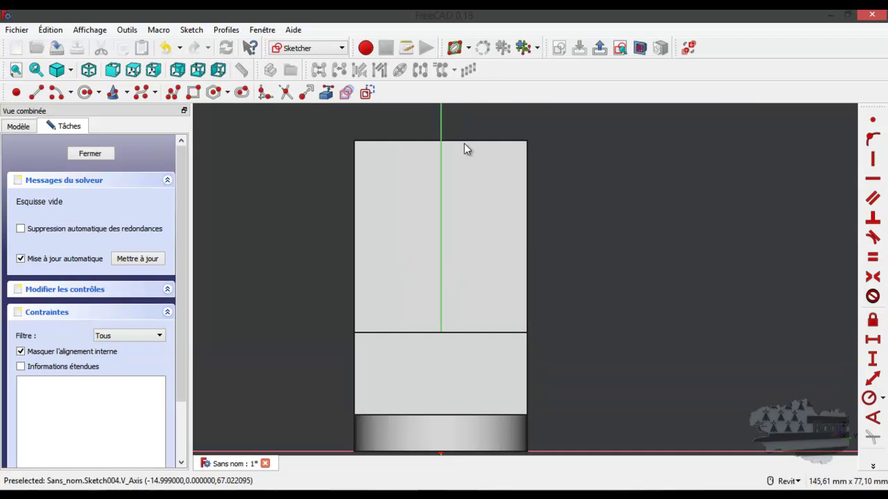
click(83, 93)
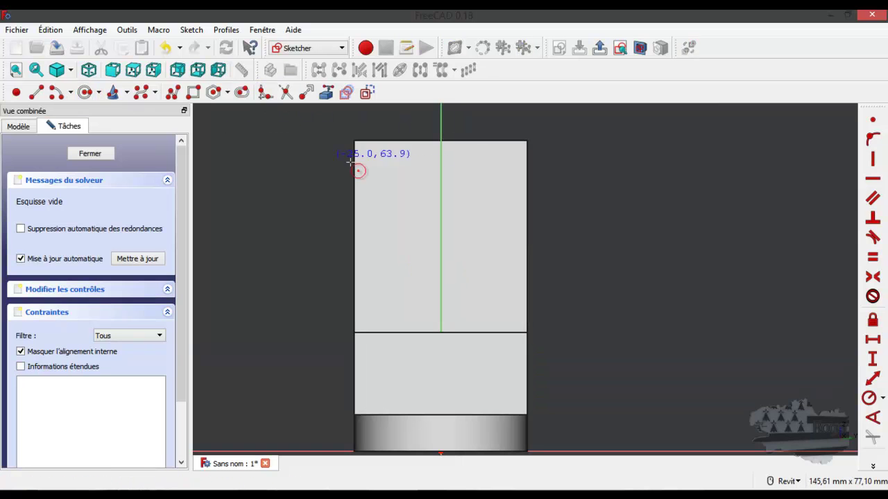
click(439, 193)
click(489, 233)
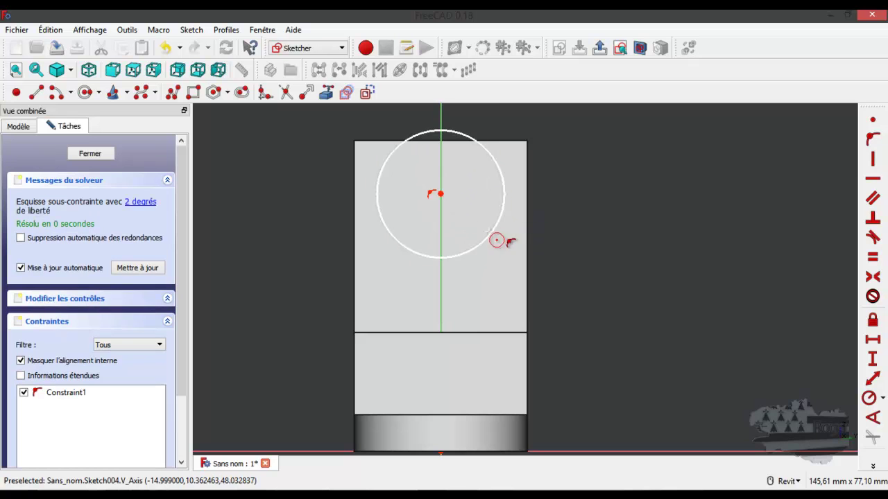
right_click(594, 220)
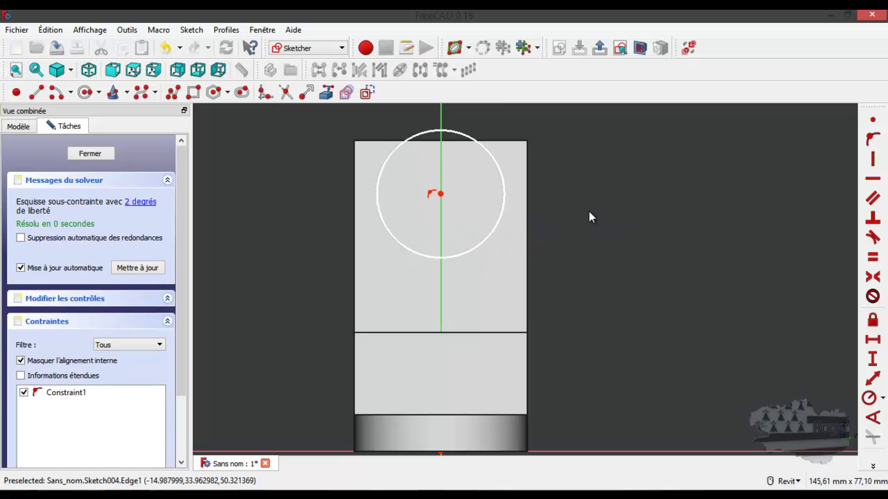
Constrain the boss circle's radius to 14 mm and move its centre lower along the vertical axis.
click(476, 145)
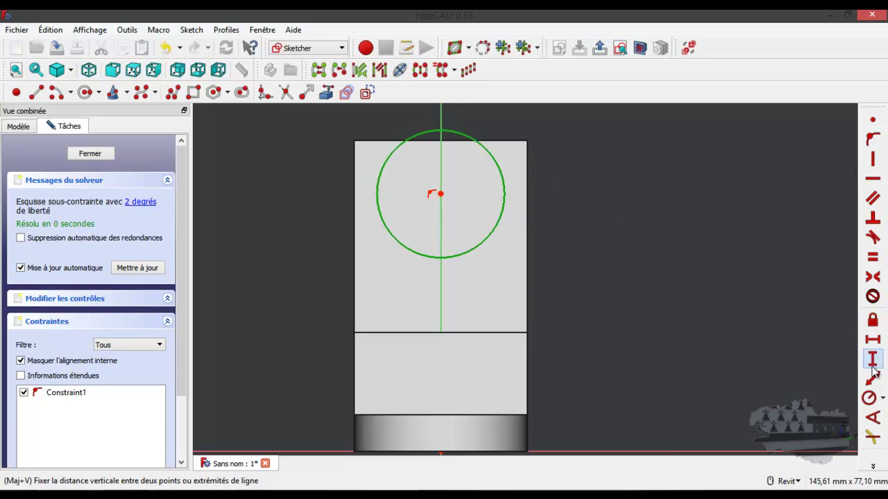
click(869, 398)
text(14)
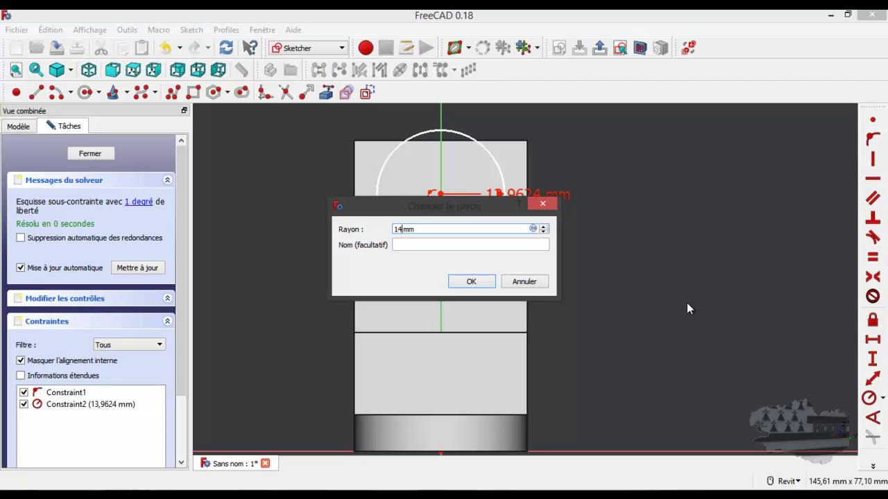
click(471, 281)
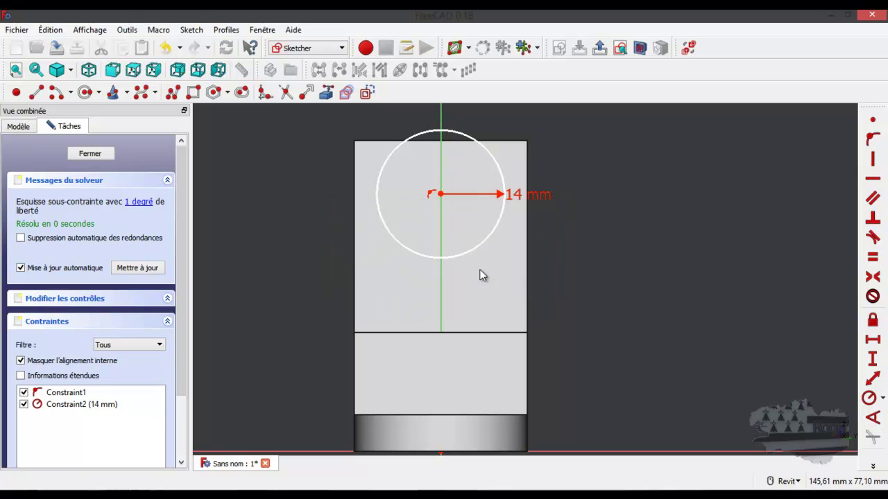
drag(441, 194, 441, 227)
Consult the reference drawing for the boss's position and link the upright plate's top edge as external geometry.
drag(887, 108, 496, 91)
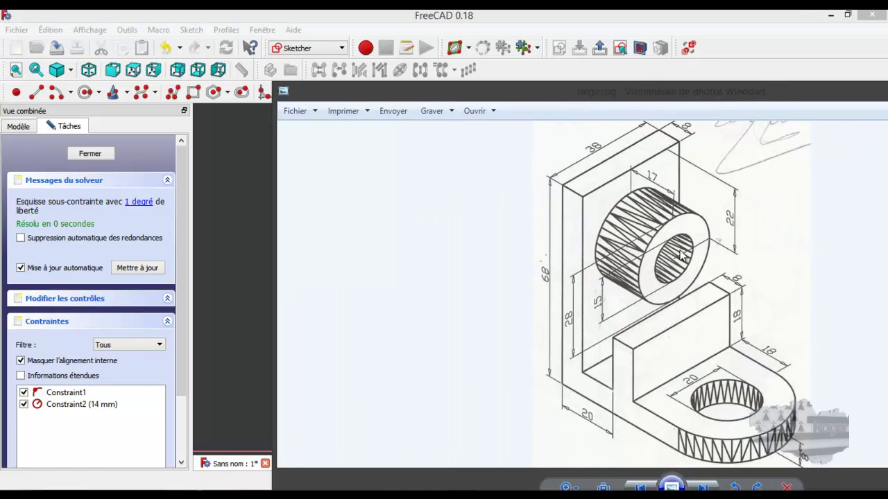
mouse_move(782, 97)
mouse_down()
mouse_move(887, 94)
mouse_move(887, 110)
mouse_up()
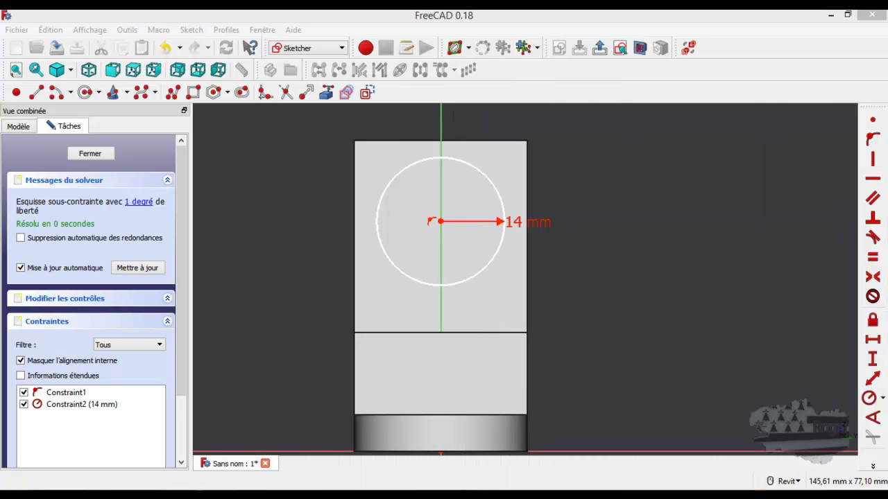
click(441, 222)
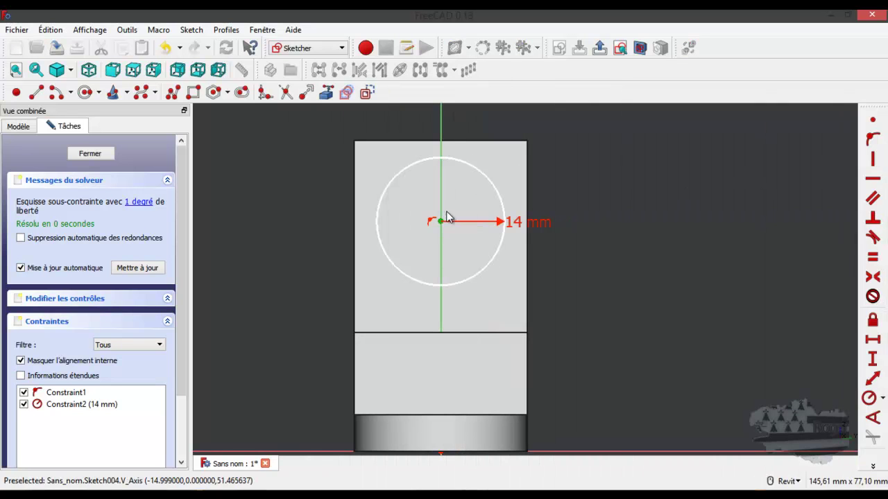
click(365, 93)
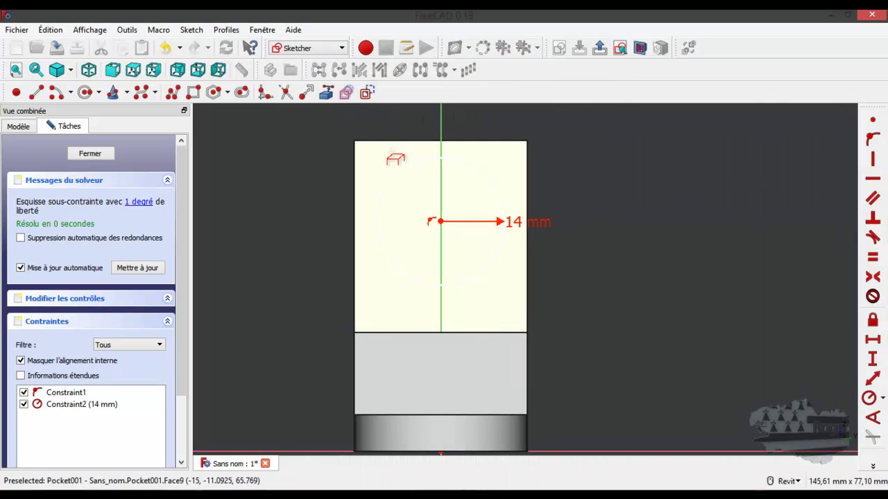
right_click(336, 115)
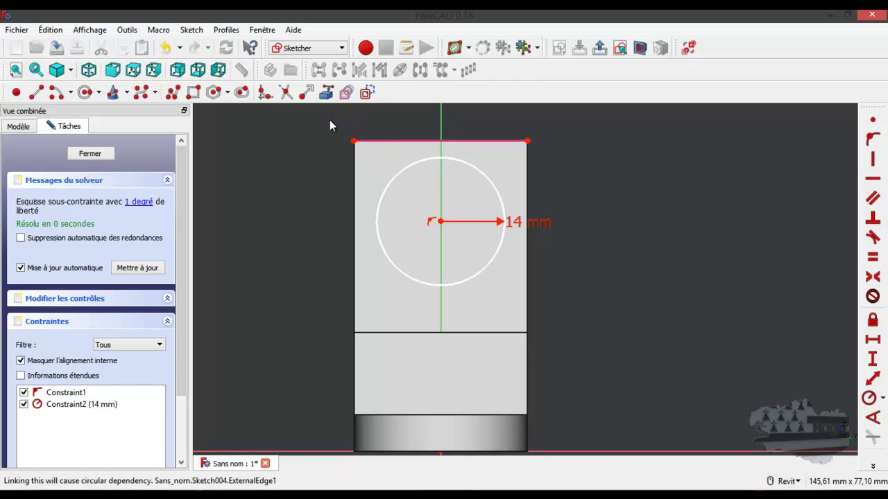
Constrain the circle's centre to a vertical distance of 22 mm from the plate's top corner, and close the sketch.
click(439, 221)
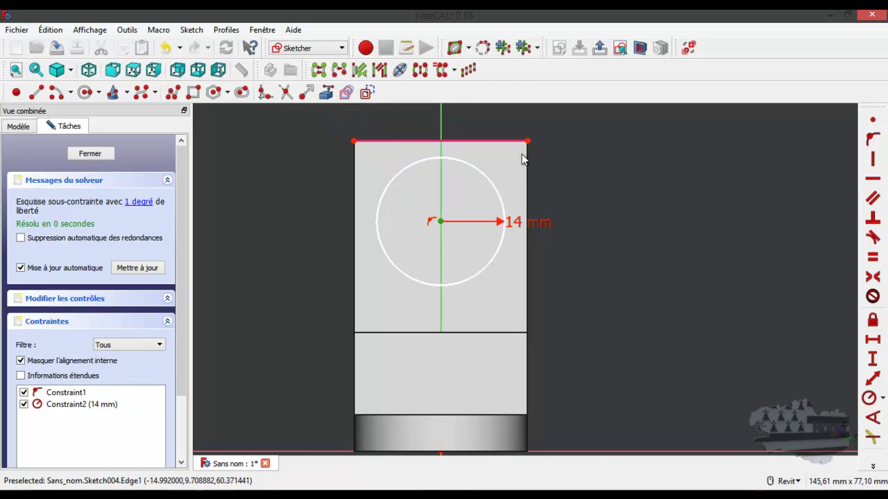
click(528, 142)
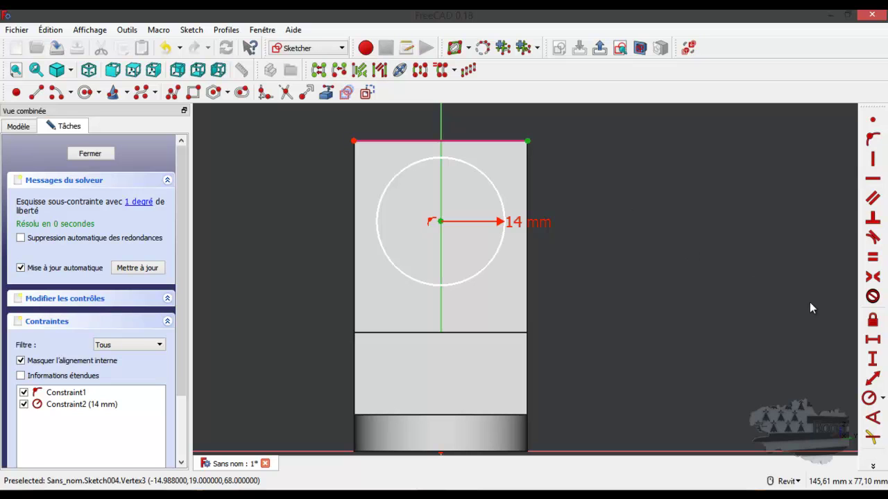
click(873, 358)
text(22)
key(Return)
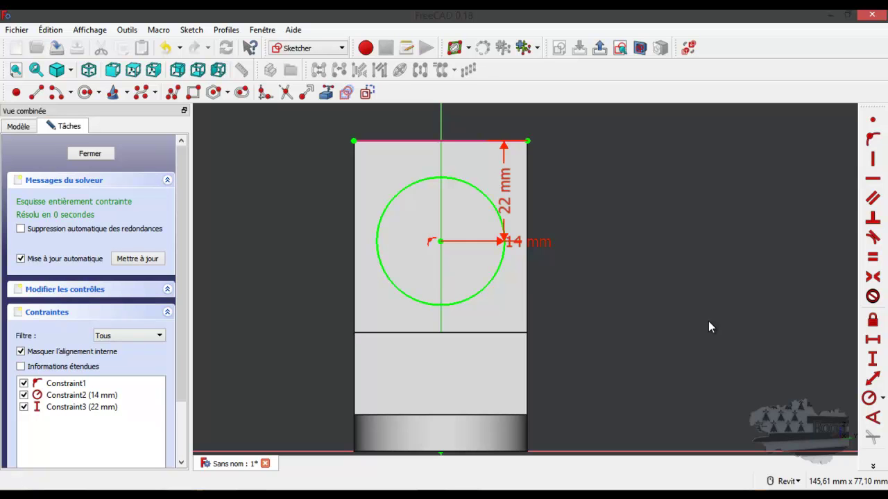
click(108, 154)
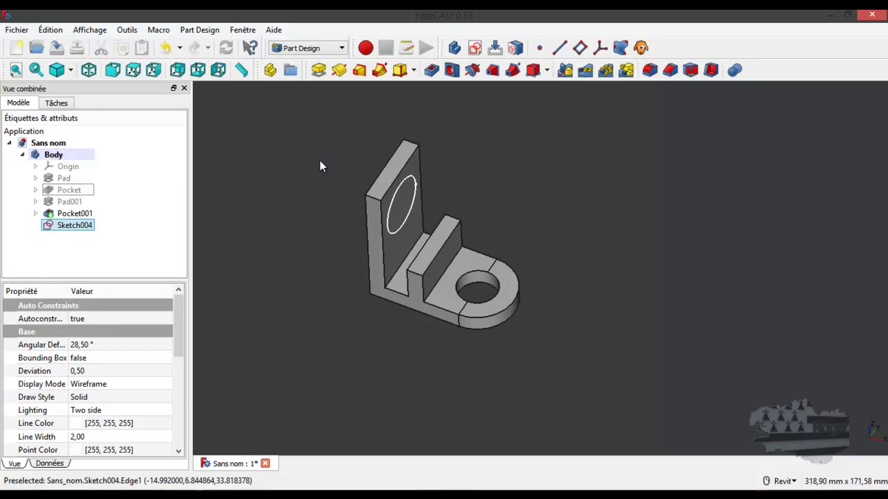
Pad the boss circle by 17 mm, following the length given in the reference drawing.
click(319, 71)
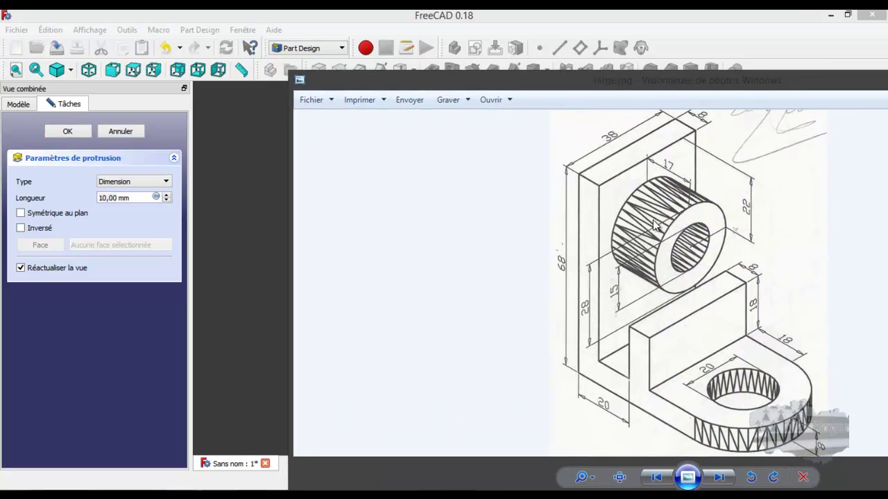
drag(692, 86, 887, 156)
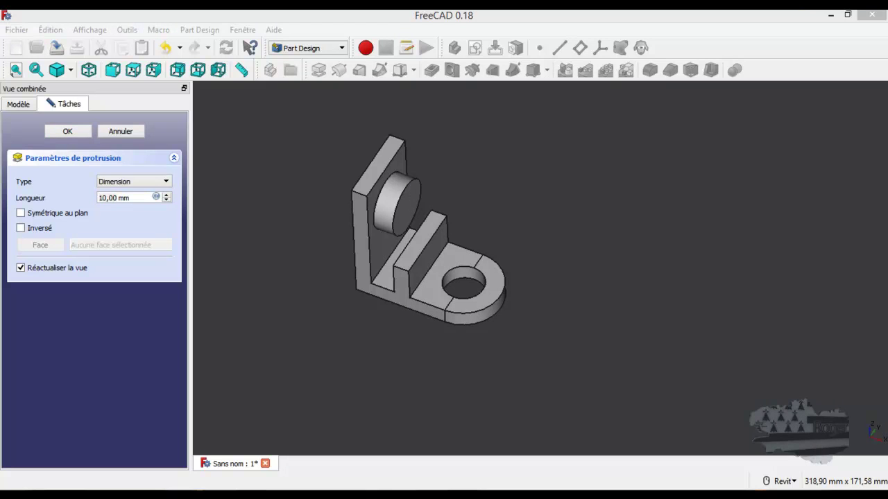
click(108, 198)
key(BackSpace)
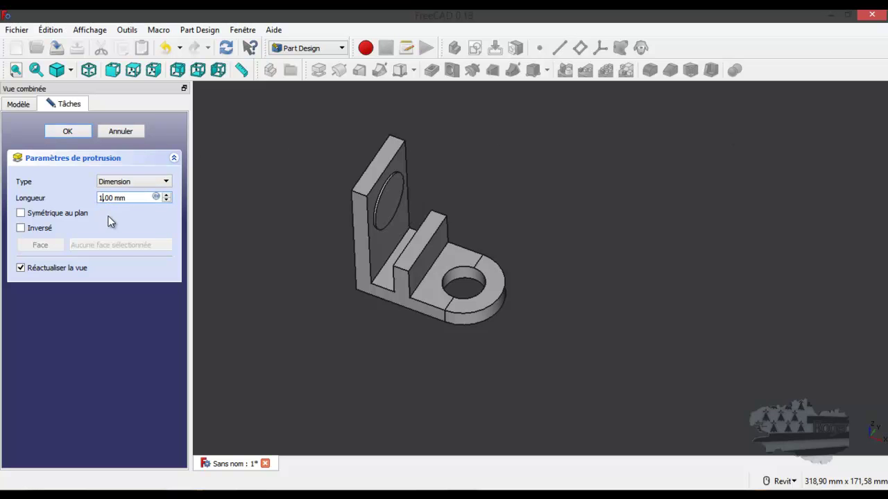
text(7)
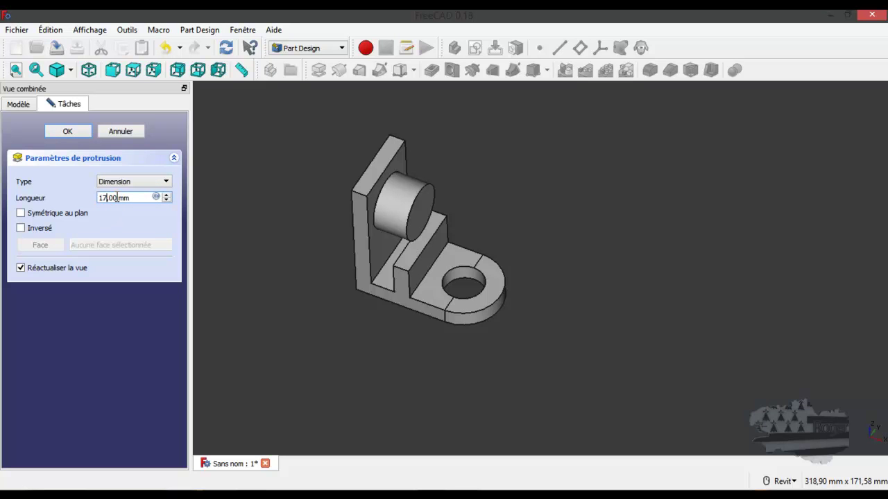
click(74, 131)
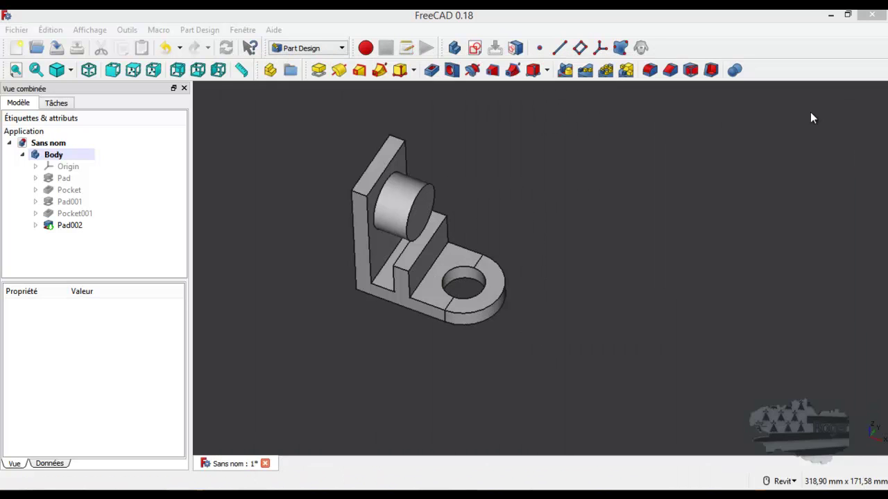
Start a sketch on the cylindrical boss's front face.
click(420, 209)
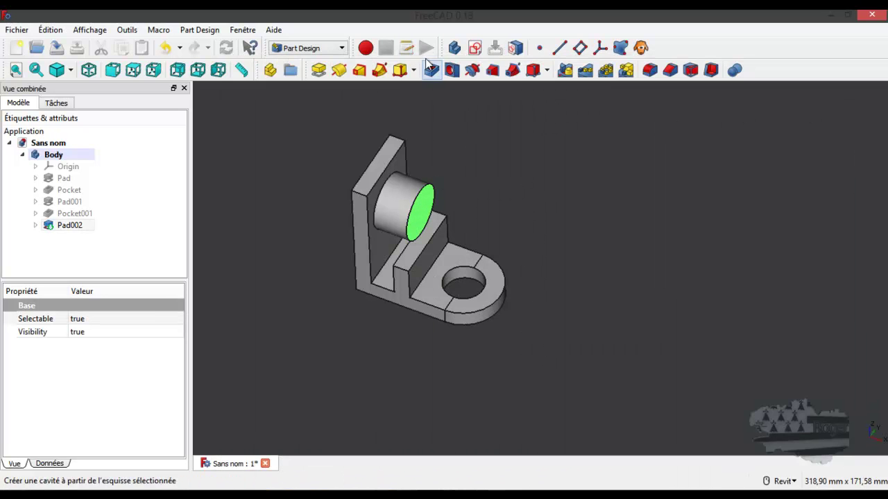
click(476, 47)
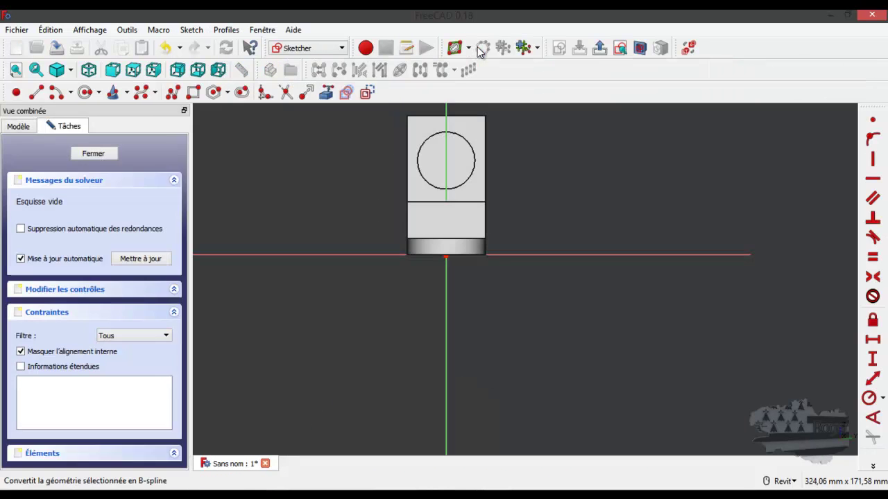
click(326, 92)
click(445, 132)
scroll(448, 111, up, 4)
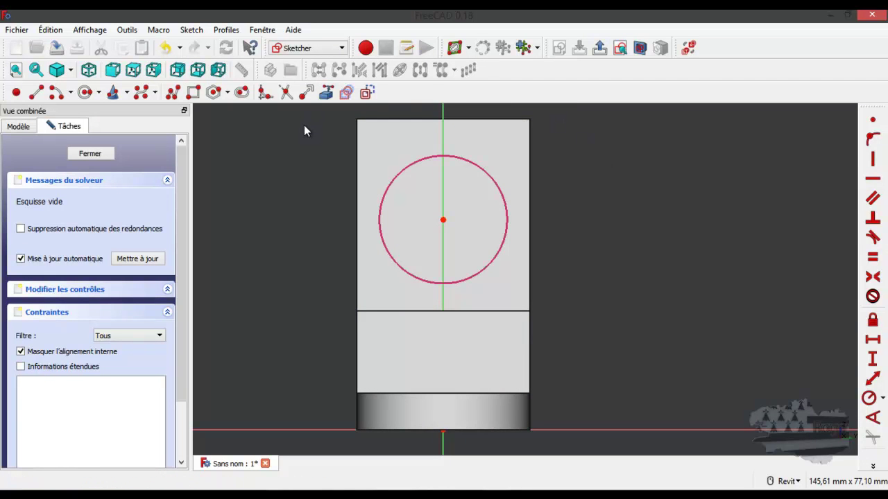
key(ctrl+z)
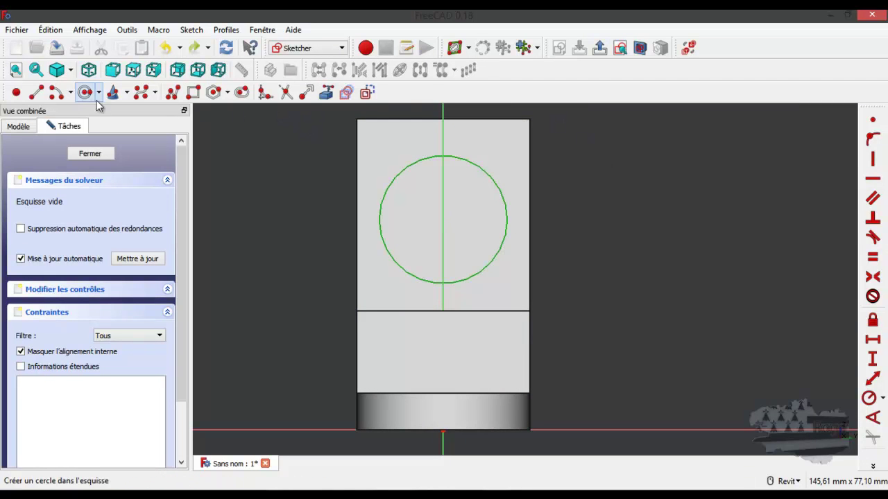
Sketch a circle beside the upright plate and constrain its radius to 7.5 mm.
click(85, 93)
click(633, 176)
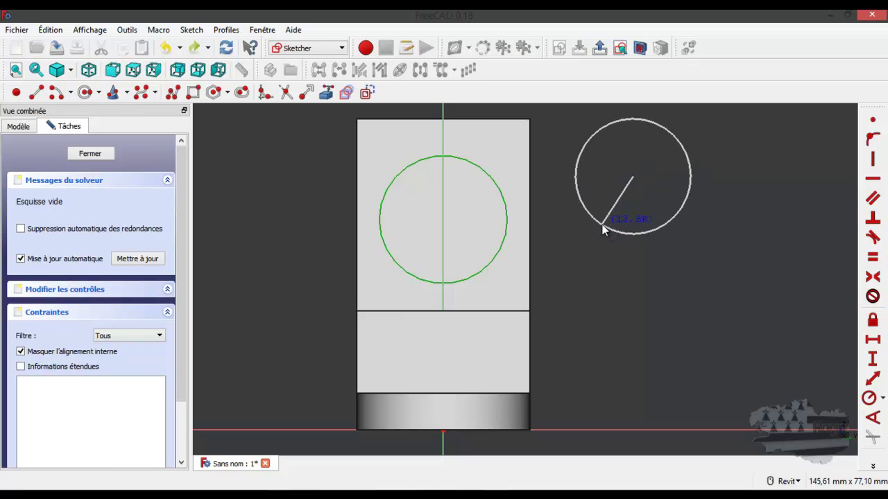
click(600, 229)
right_click(608, 264)
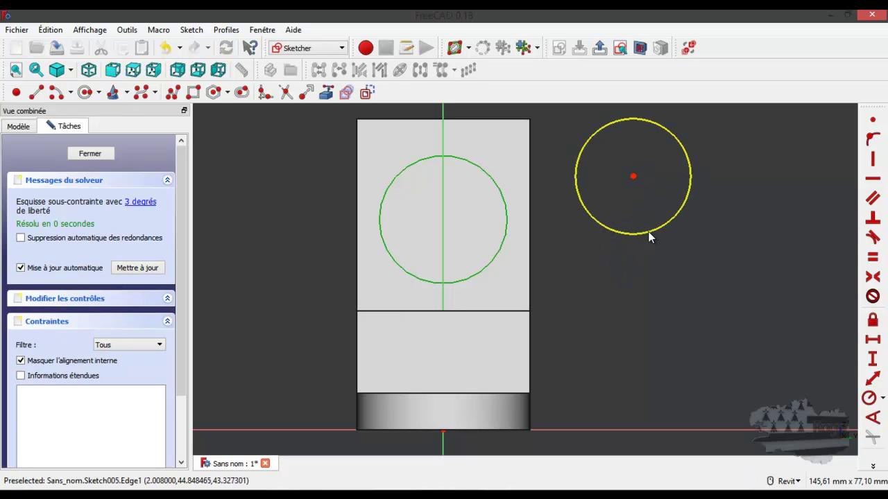
click(648, 236)
click(868, 397)
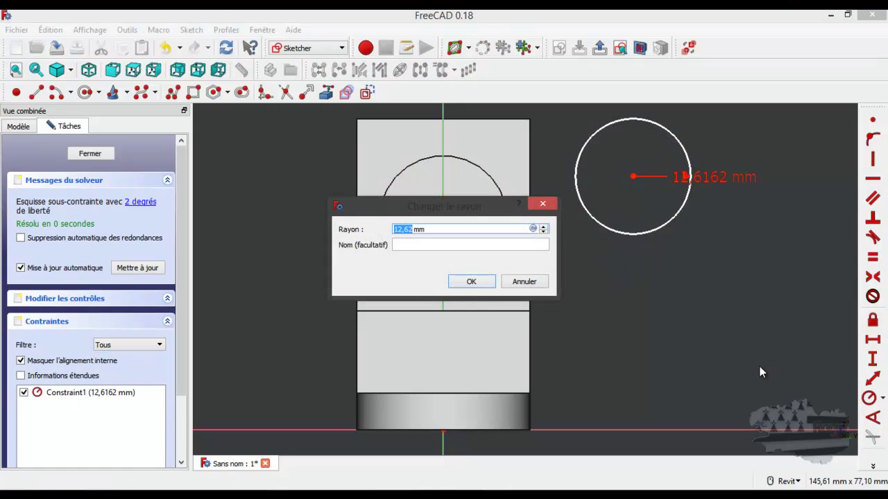
text(7.5)
key(Return)
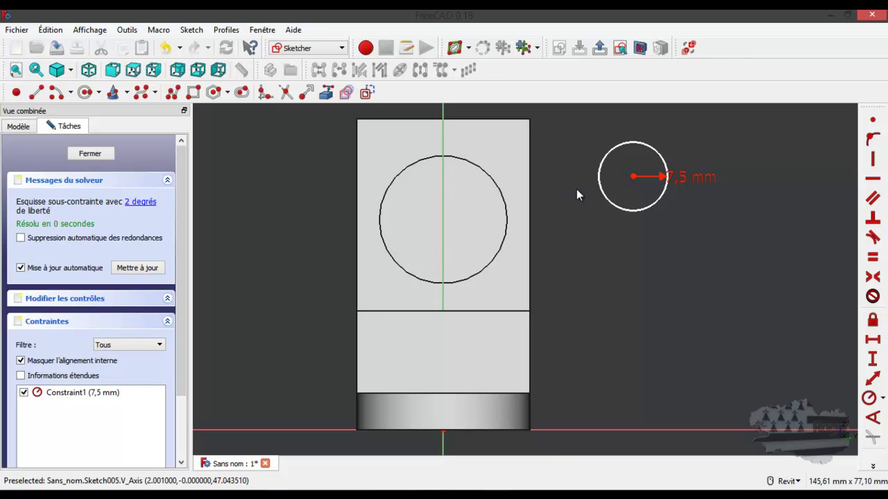
Constrain the 7.5 mm circle's centre onto the sketch's vertical axis.
click(633, 177)
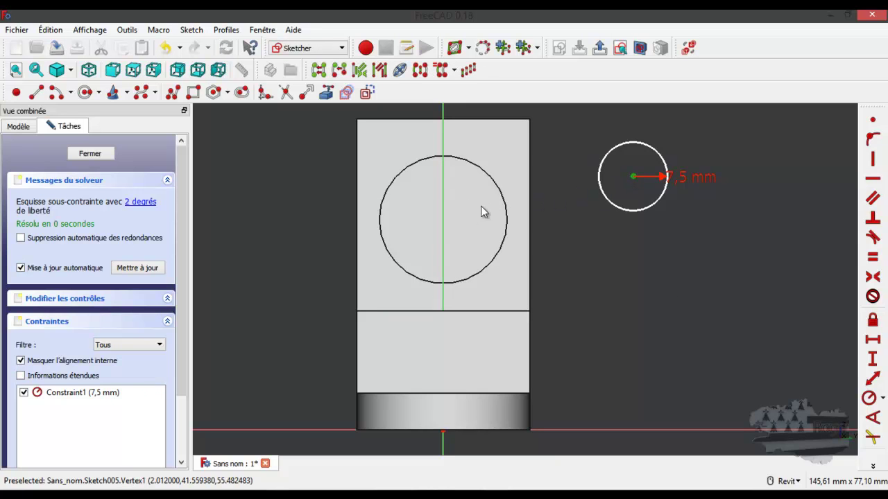
click(443, 221)
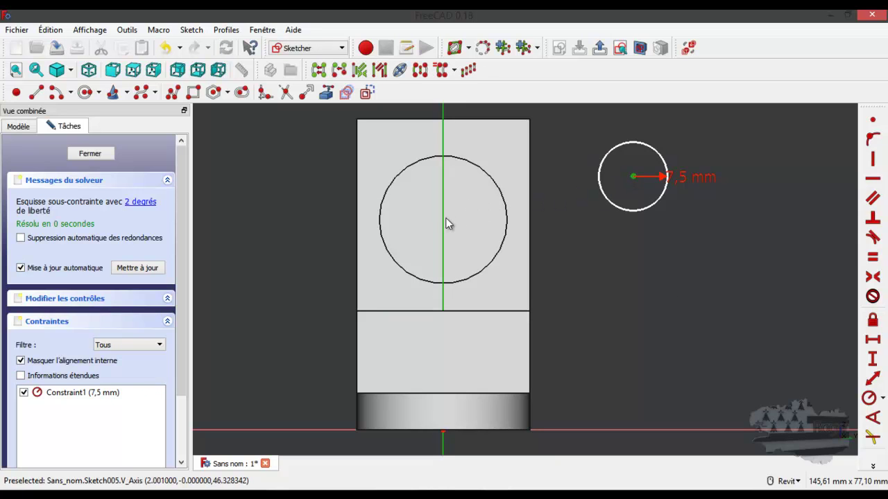
click(873, 141)
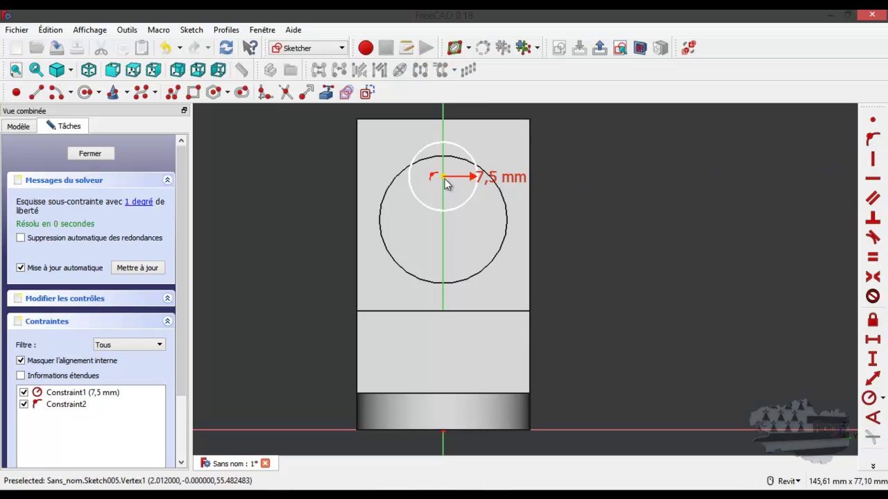
Link the plate's top edge as external geometry, constrain the circle's centre 22 mm vertically from its corner, and close the sketch.
click(326, 94)
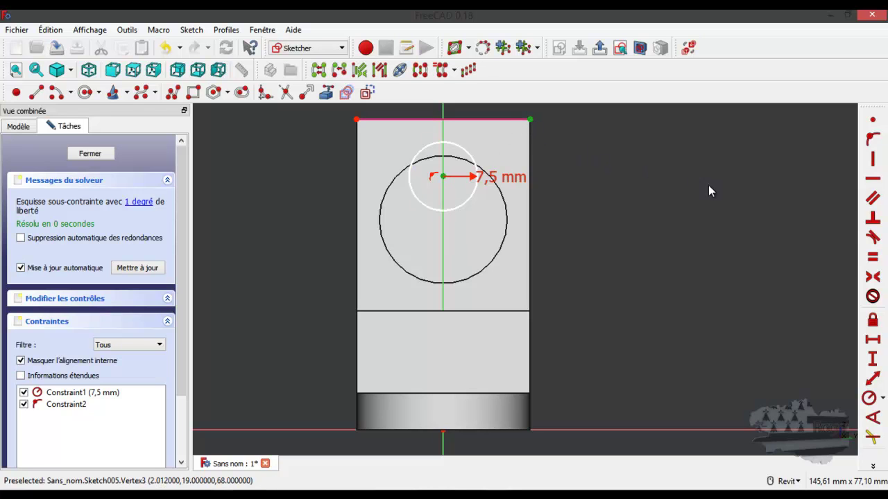
click(871, 359)
text(22)
key(Return)
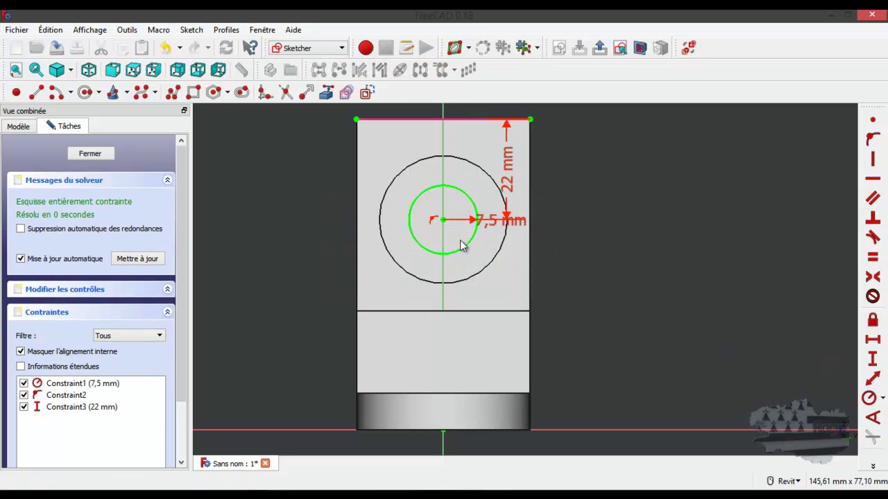
click(106, 151)
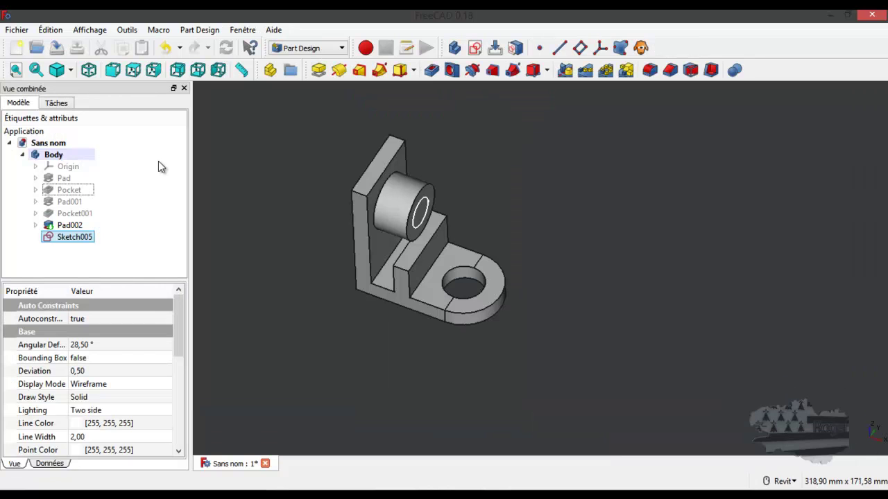
Pocket the bore circle through the boss and plate with the through-all type (À travers tout).
click(431, 70)
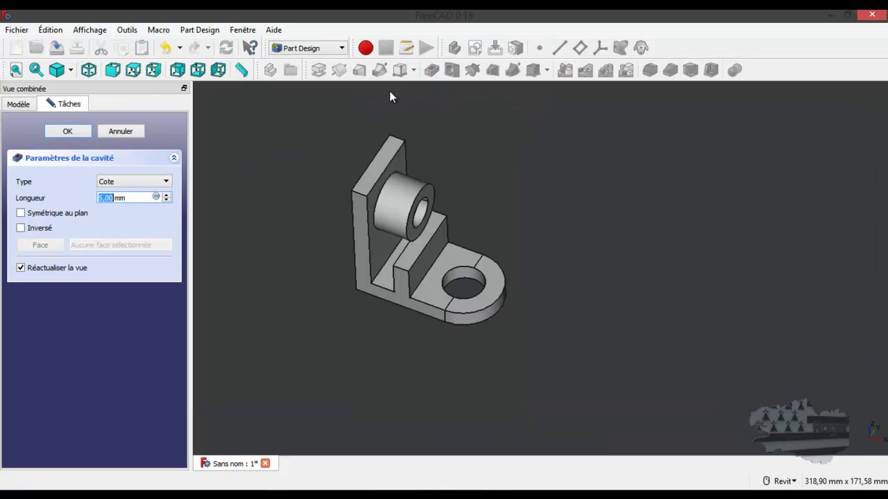
click(144, 182)
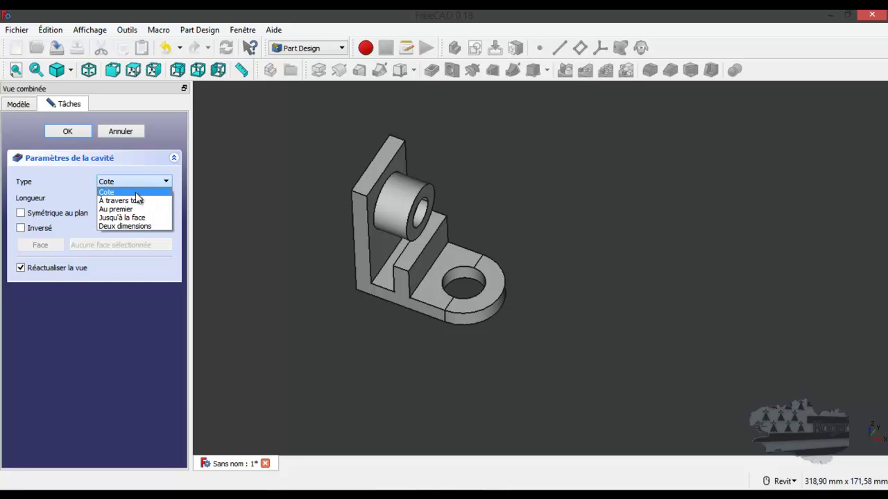
click(143, 201)
click(87, 132)
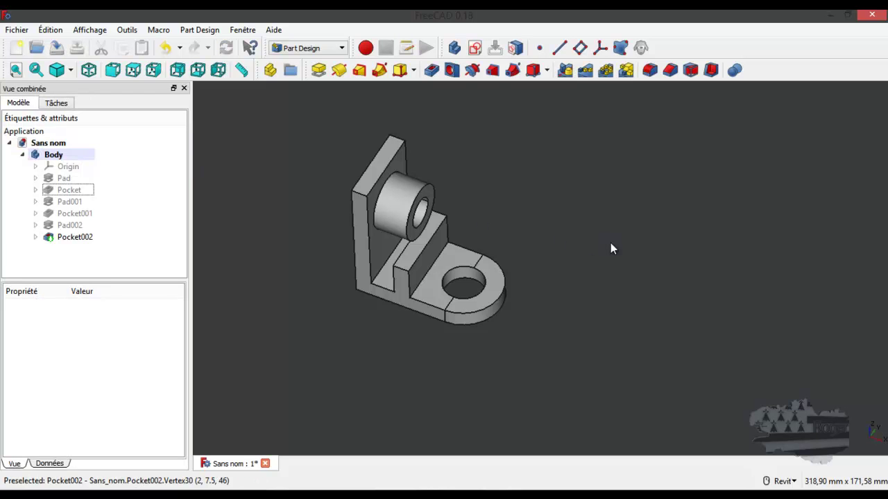
Sketch a rectangle about 141 by 92 mm on the XY plane, clear of the bracket, and close the sketch.
shift+middle_drag(610, 246, 545, 217)
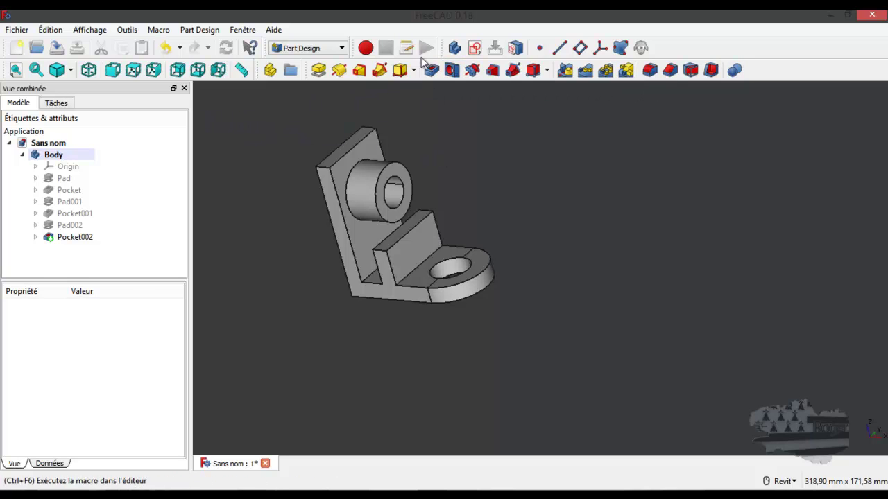
click(475, 50)
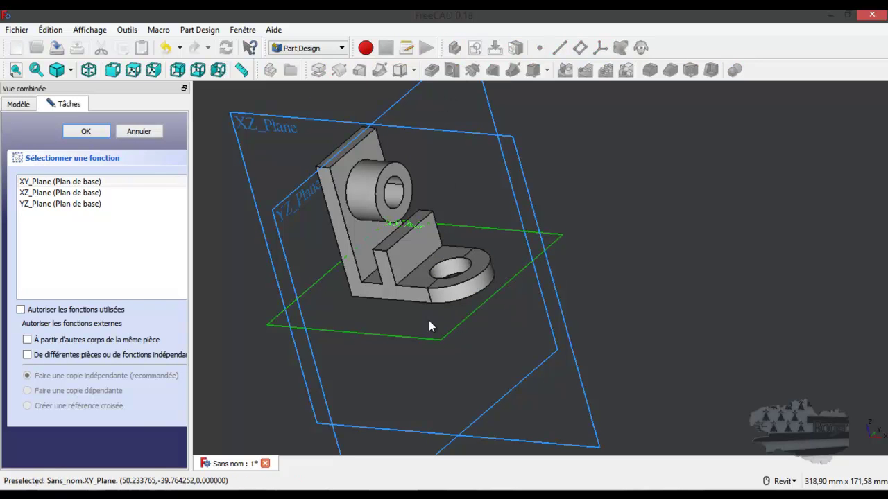
click(97, 131)
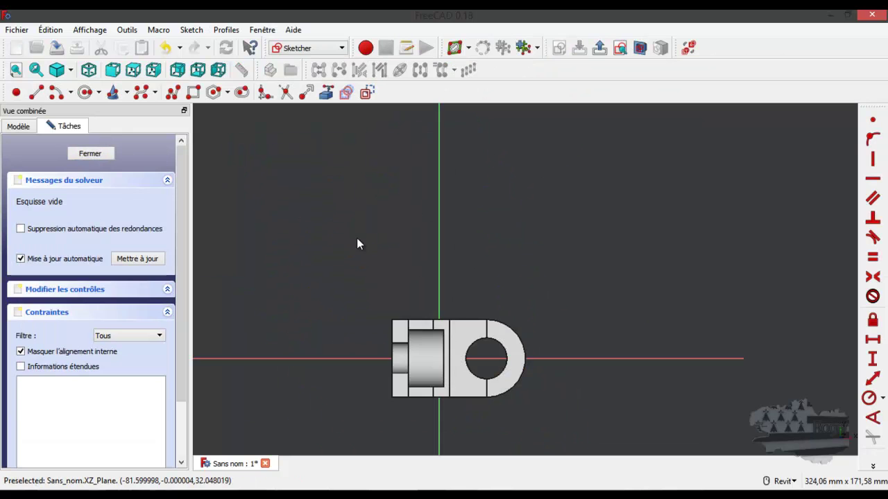
scroll(345, 233, down, 2)
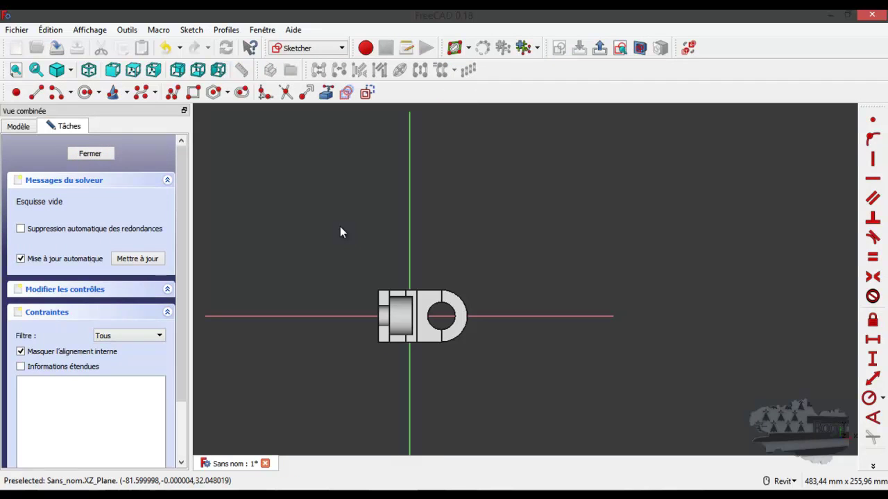
click(193, 92)
click(548, 192)
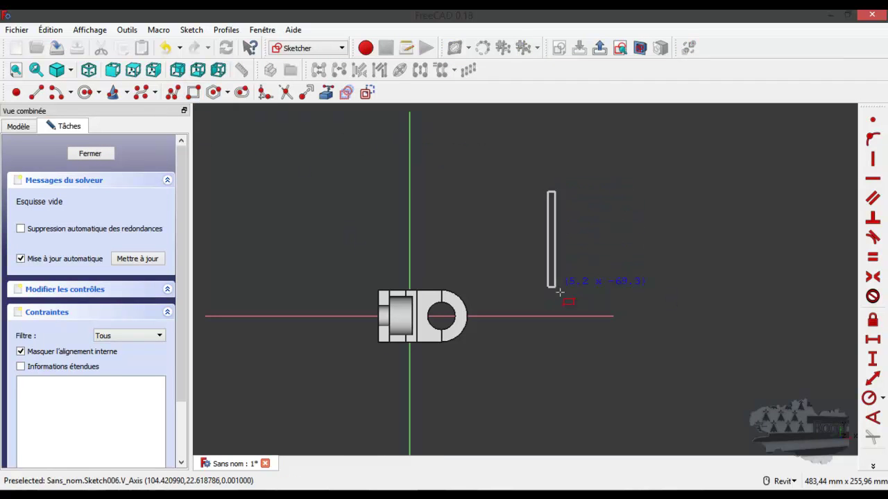
click(741, 317)
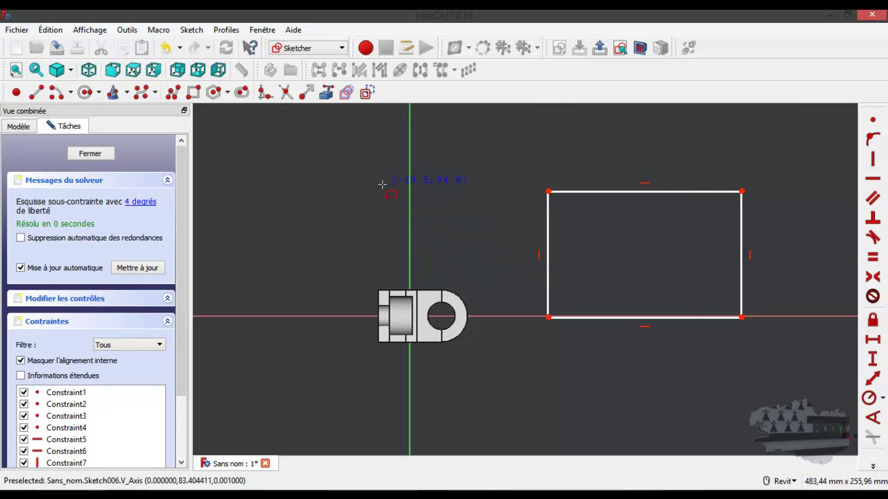
click(97, 156)
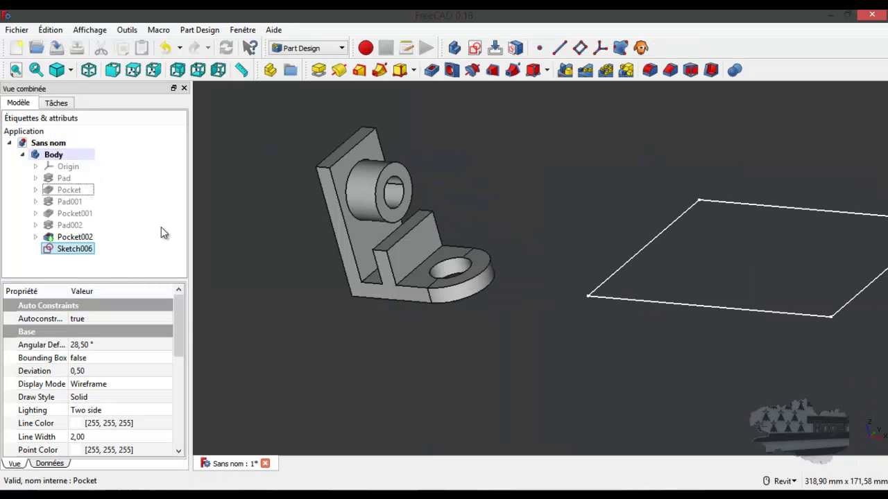
Try to pad the separate rectangle by 10 mm in the same body.
scroll(742, 281, up, 2)
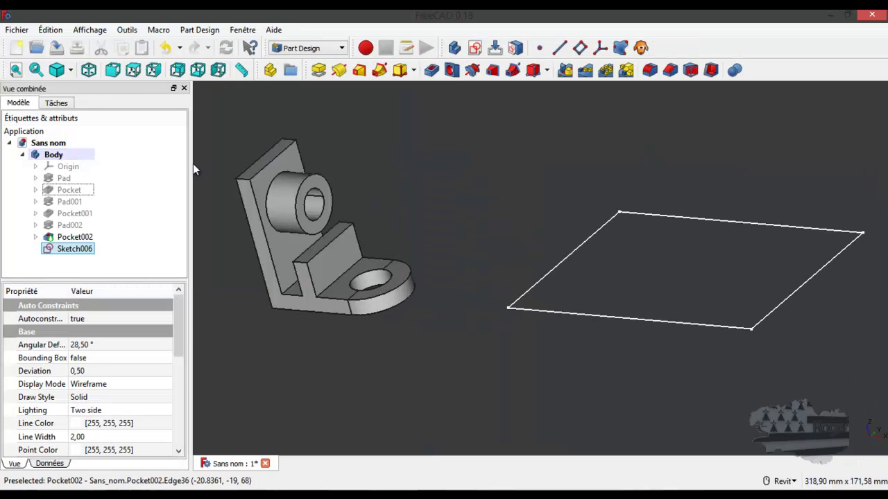
click(318, 71)
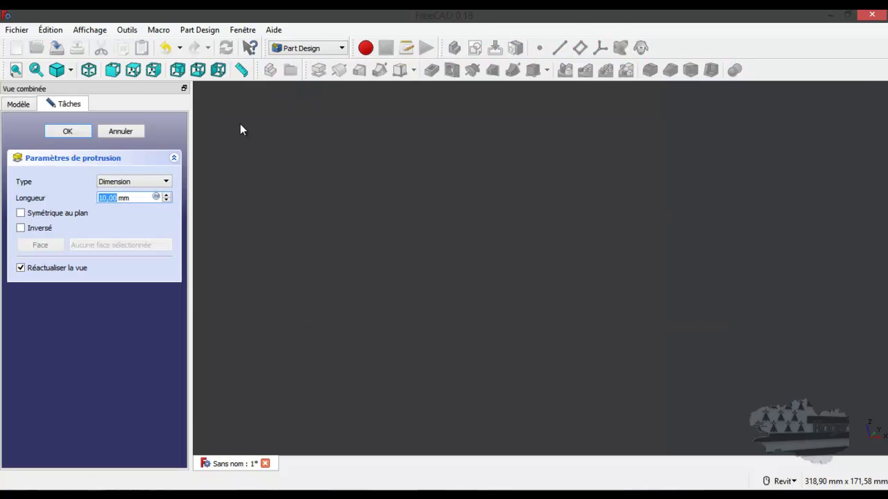
click(79, 131)
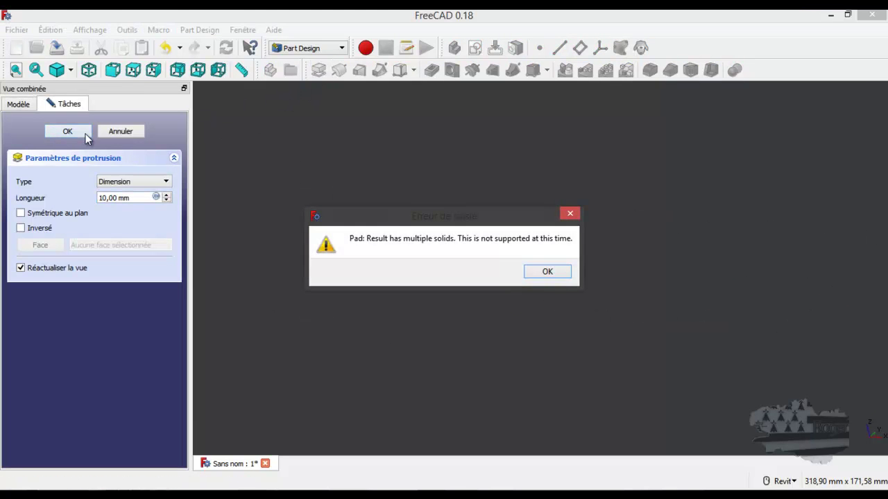
click(547, 271)
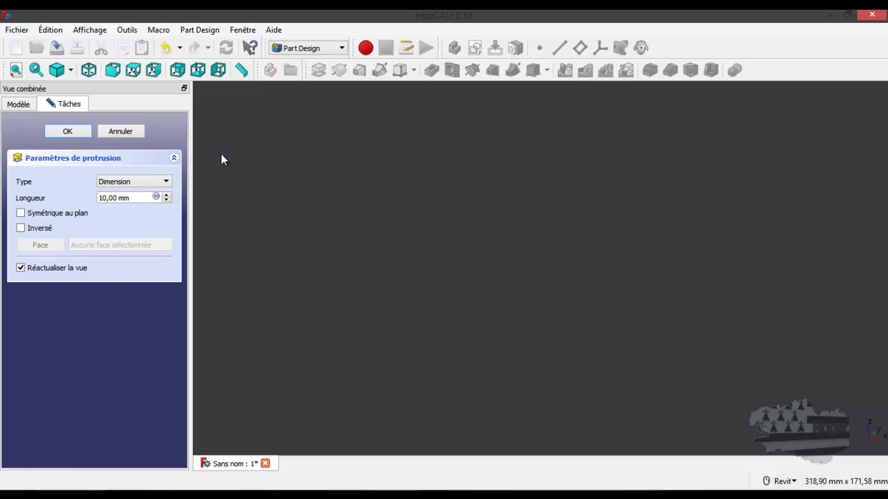
click(98, 133)
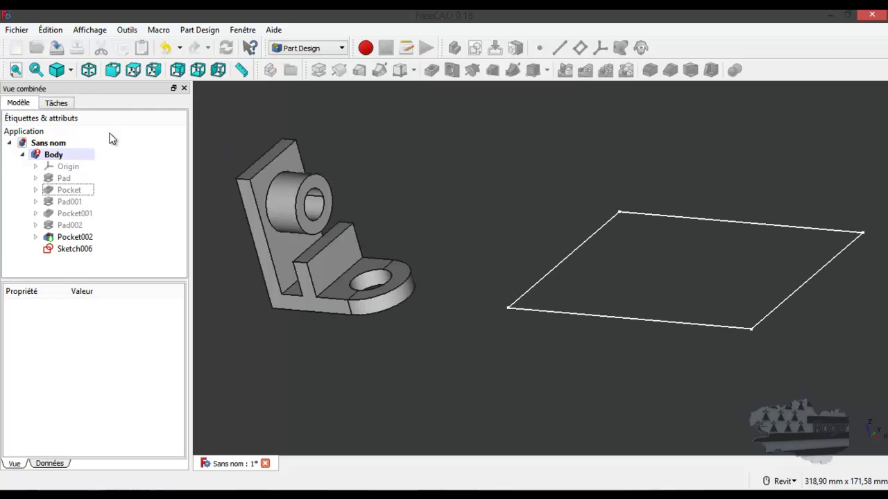
Reopen the rectangle's sketch and dimension its width and height, keeping the drawn sizes.
double_click(73, 250)
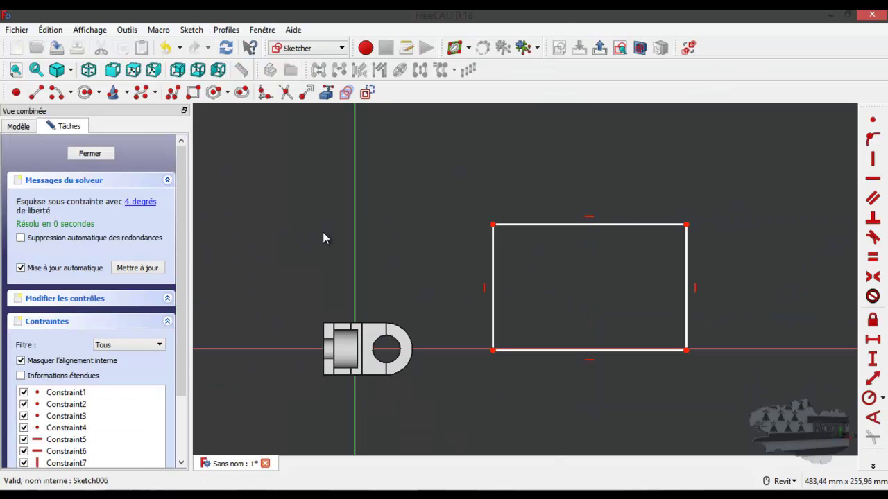
click(577, 225)
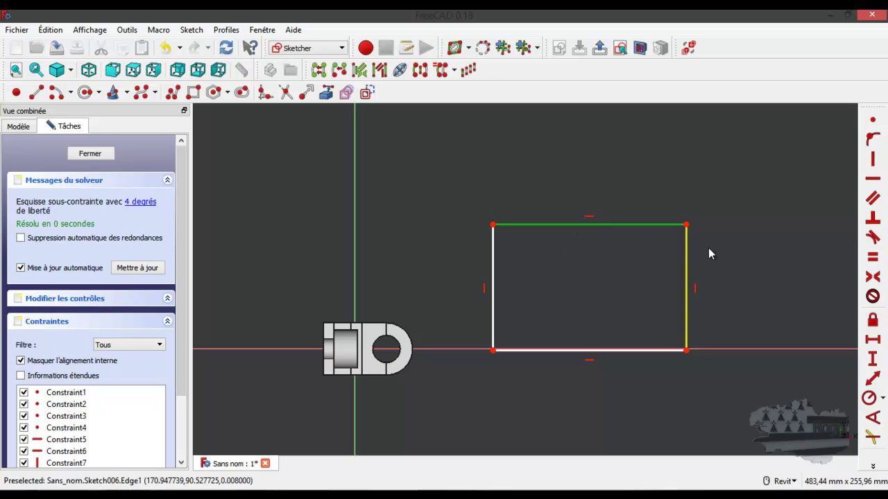
click(873, 339)
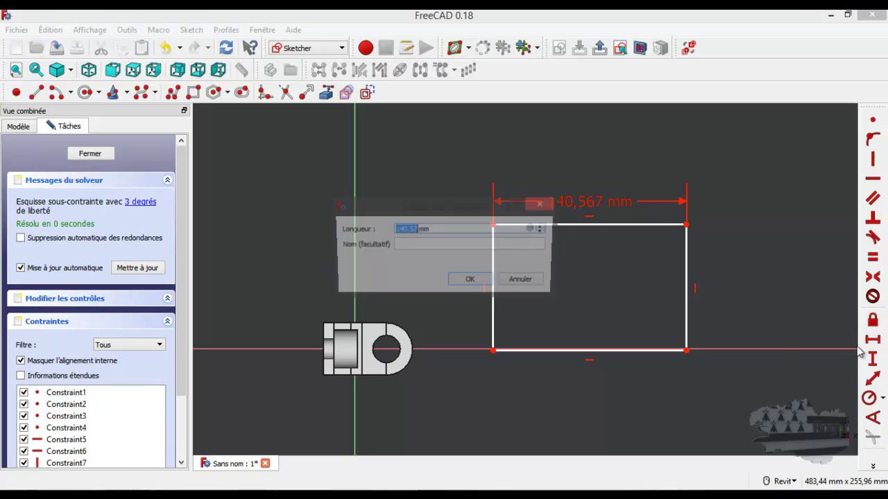
click(467, 281)
click(686, 270)
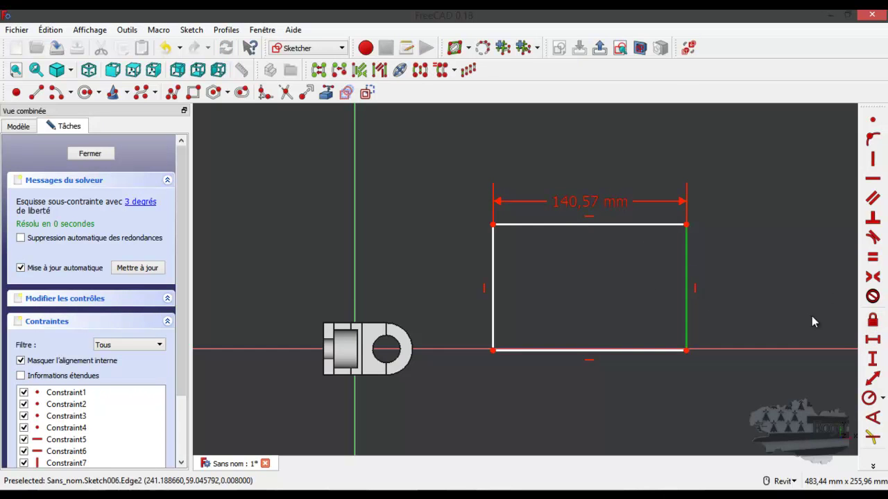
click(873, 358)
click(484, 281)
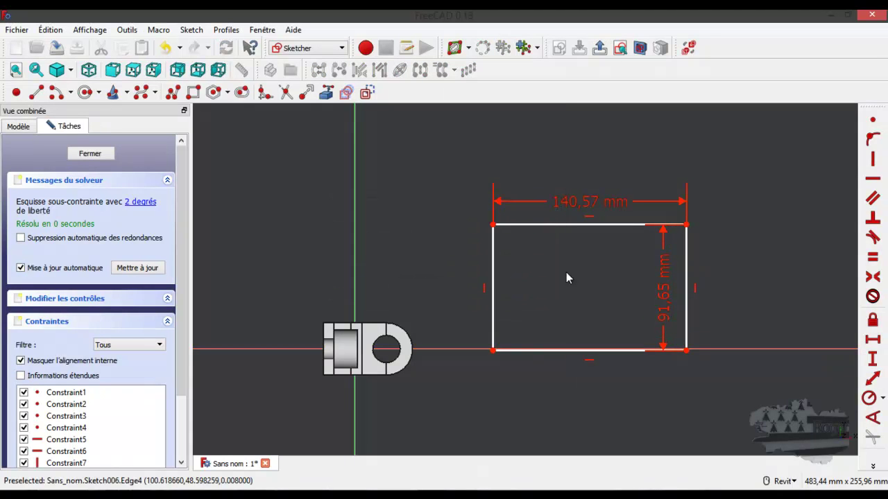
Constrain the rectangle's lower corner farthest from the bracket onto the horizontal axis and shift the rectangle slightly away from the bracket.
click(687, 351)
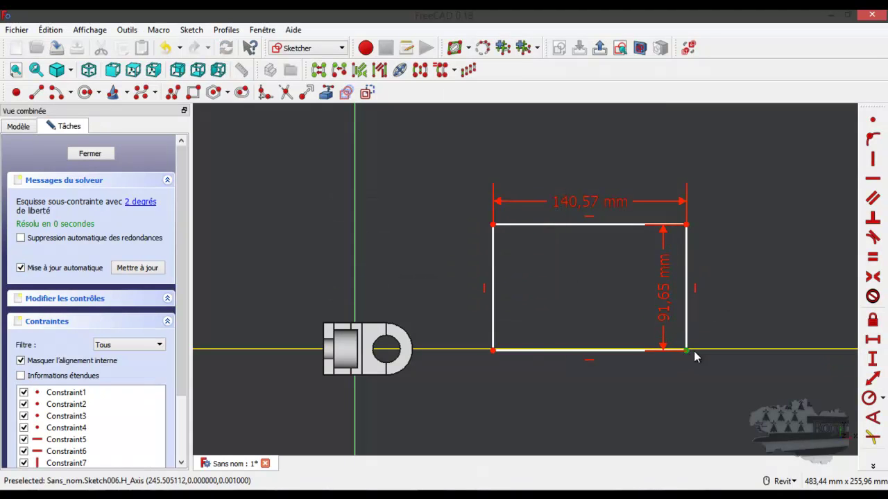
click(705, 349)
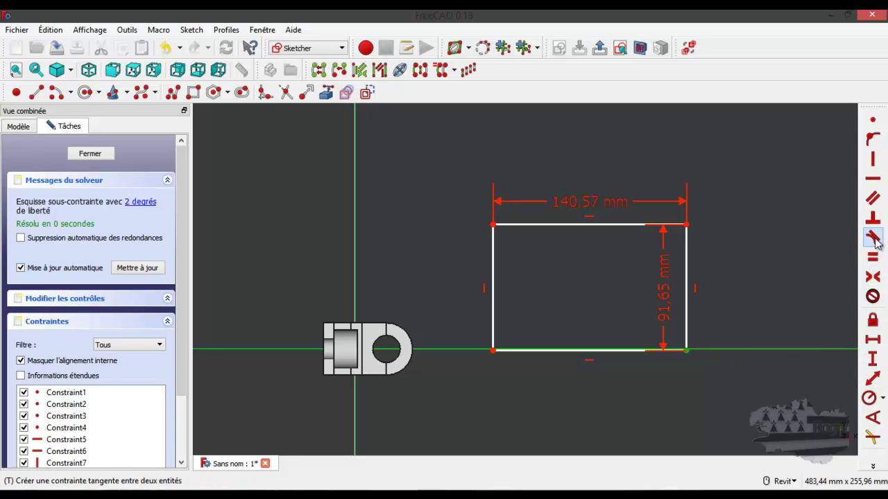
click(872, 141)
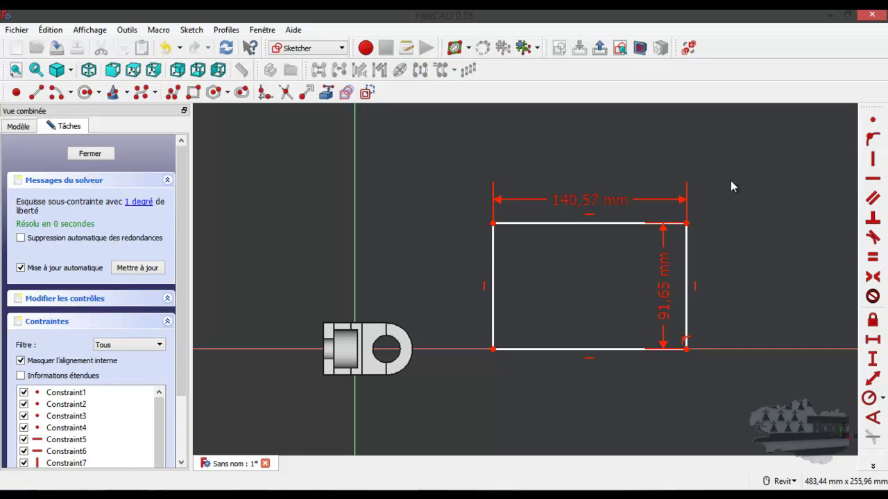
click(138, 202)
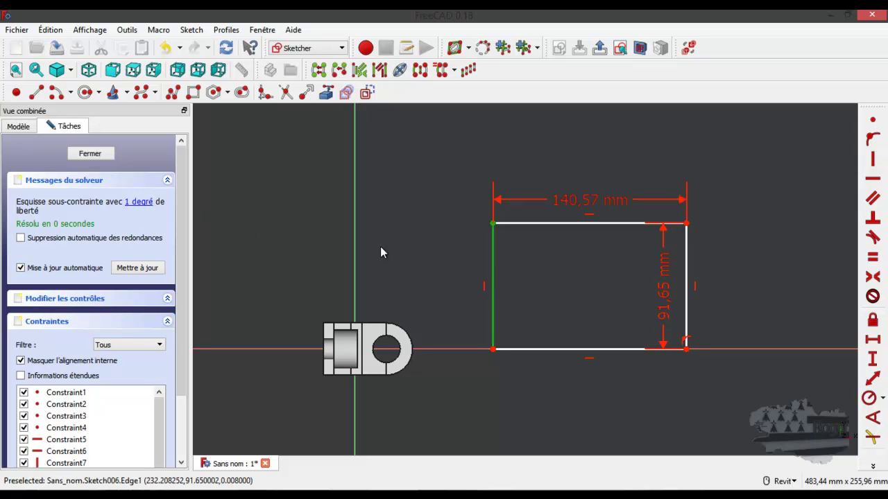
drag(492, 258, 513, 244)
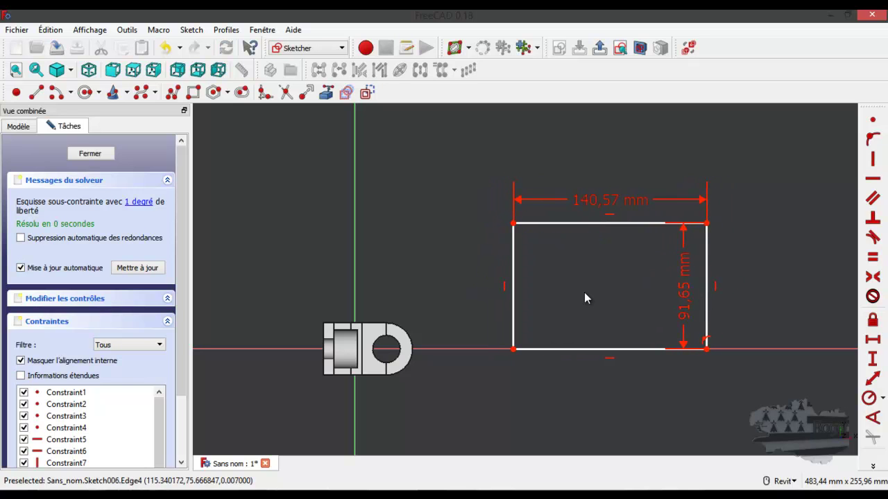
Dimension the horizontal distance from the vertical axis to the rectangle's lower corner nearest the bracket, keeping the drawn distance, and close the sketch.
click(513, 349)
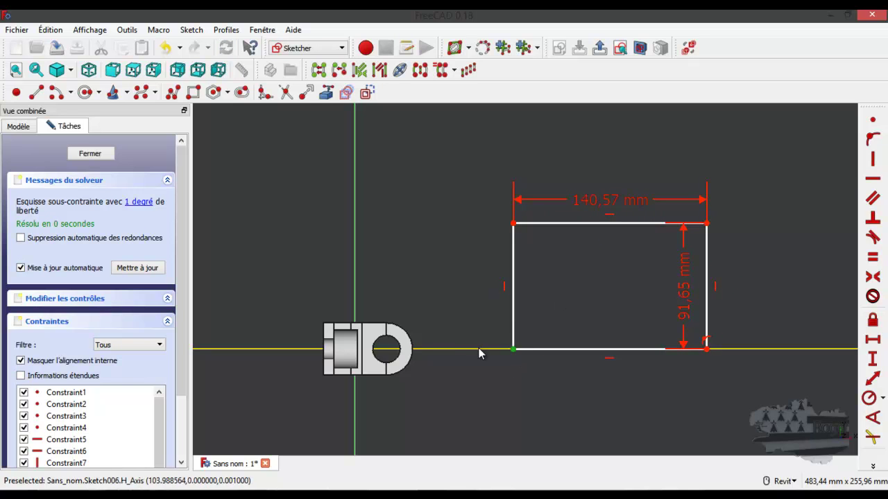
click(355, 289)
click(873, 339)
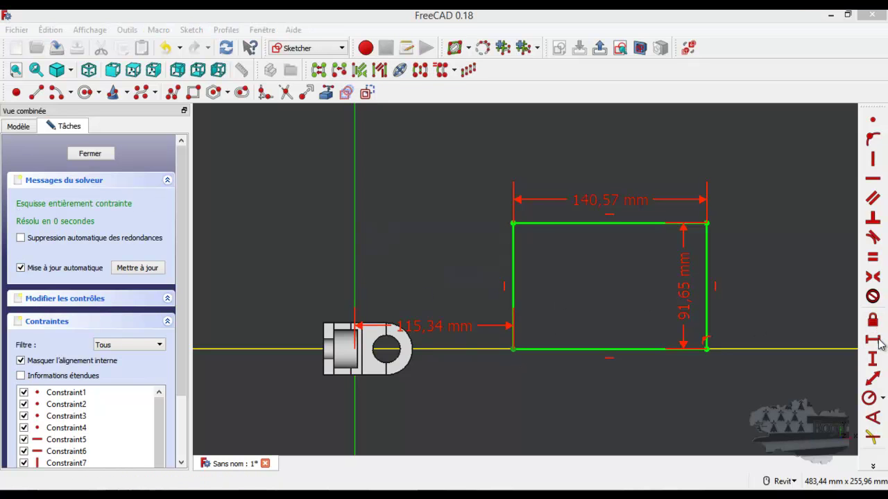
click(475, 282)
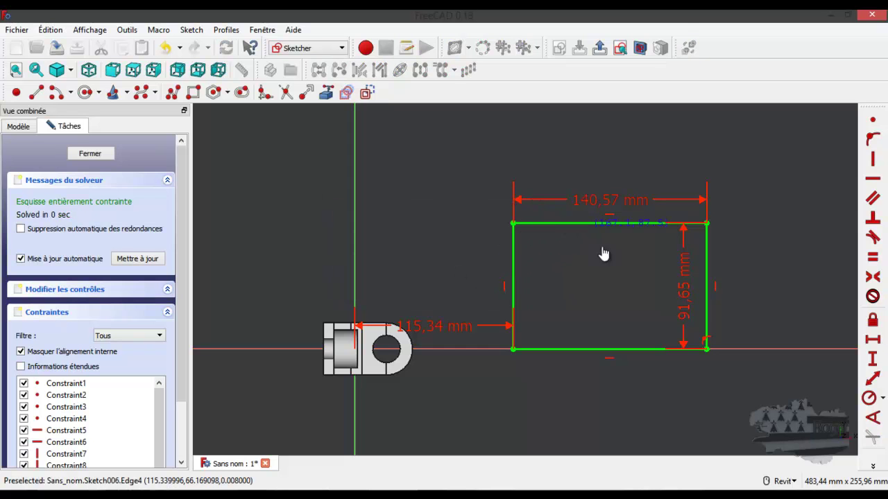
click(89, 153)
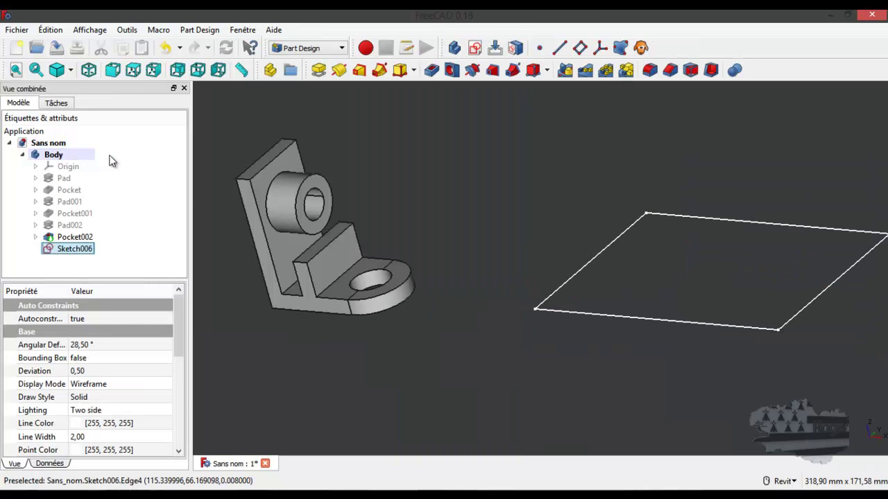
Try to pad the fully constrained rectangle by 10 mm in the bracket's body.
click(319, 70)
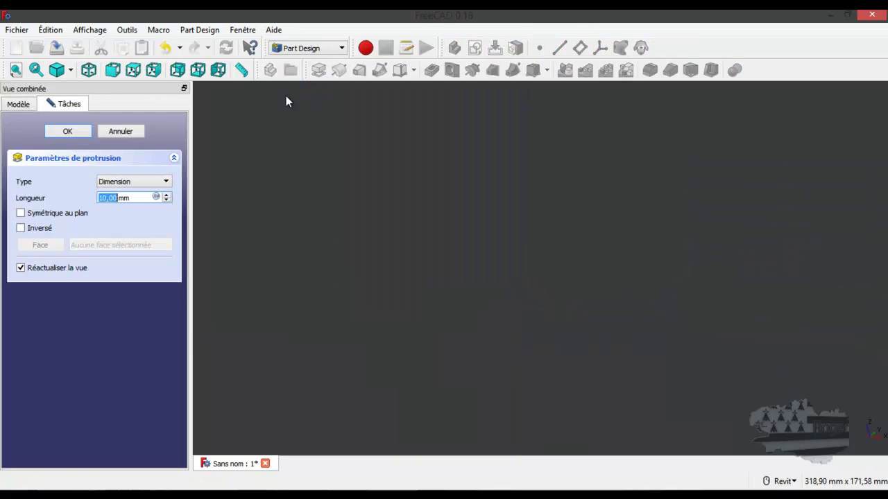
click(83, 132)
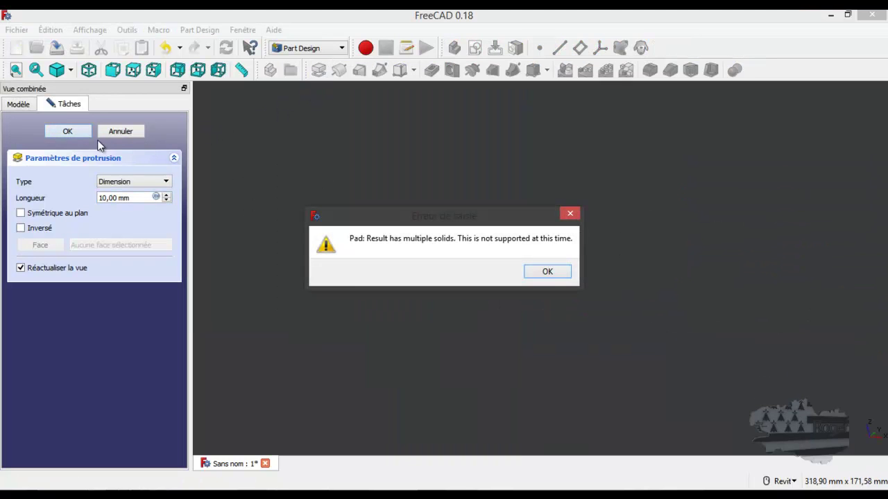
click(543, 271)
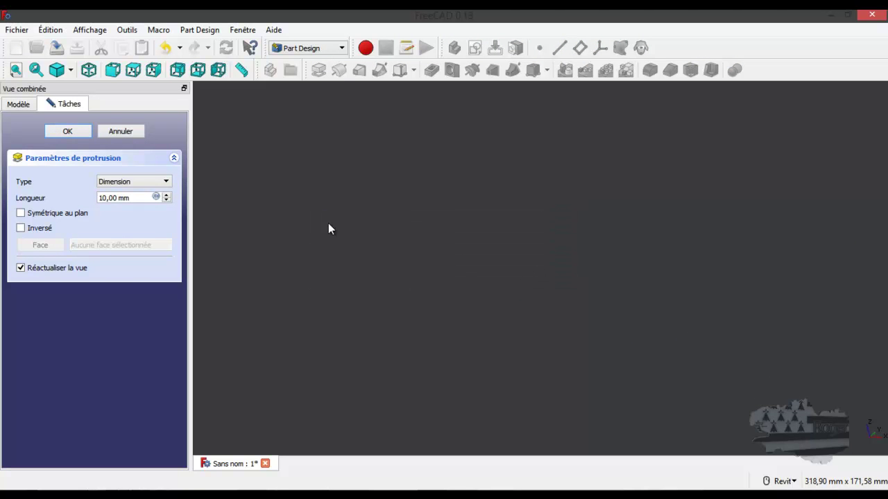
click(118, 132)
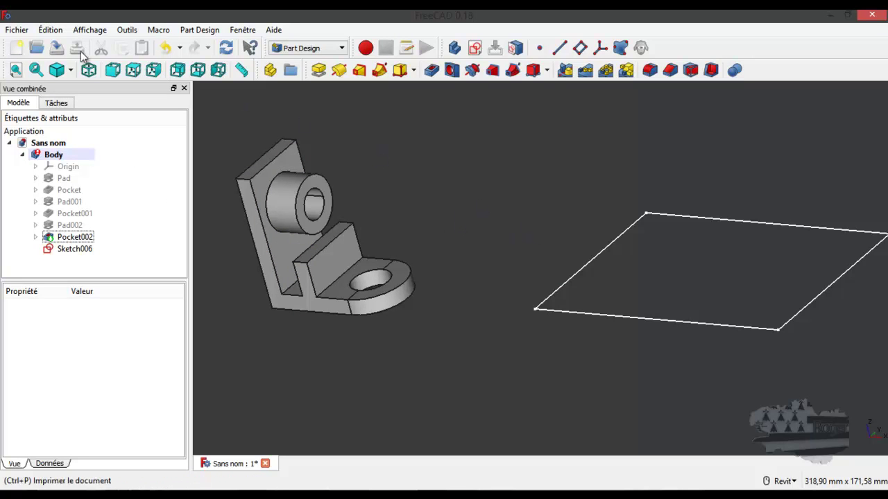
Create a new document with a new body and start a sketch on its XY plane.
click(20, 47)
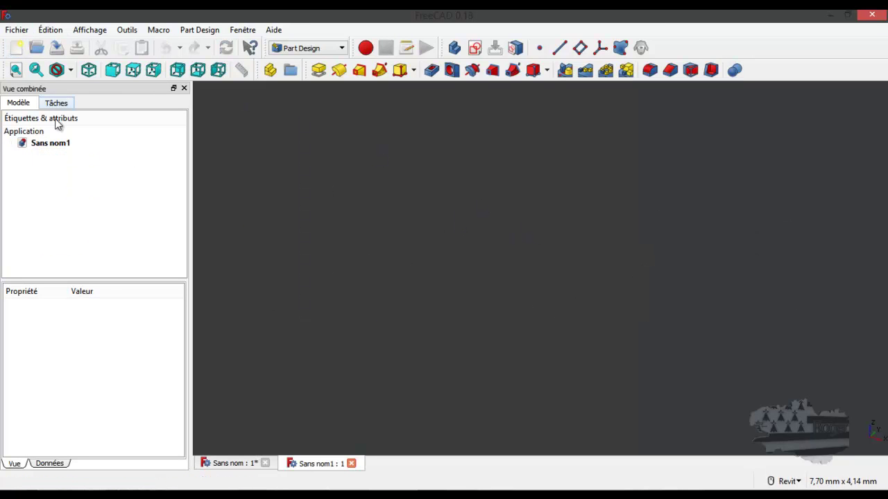
click(58, 104)
click(56, 144)
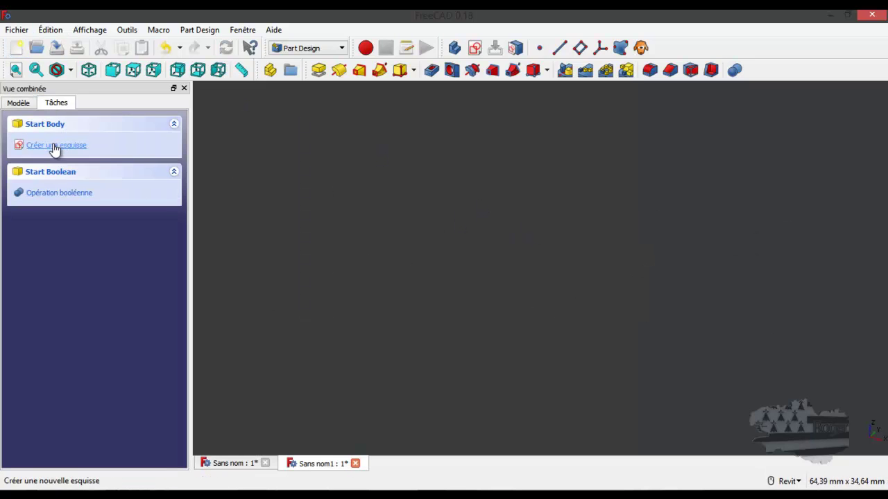
click(59, 146)
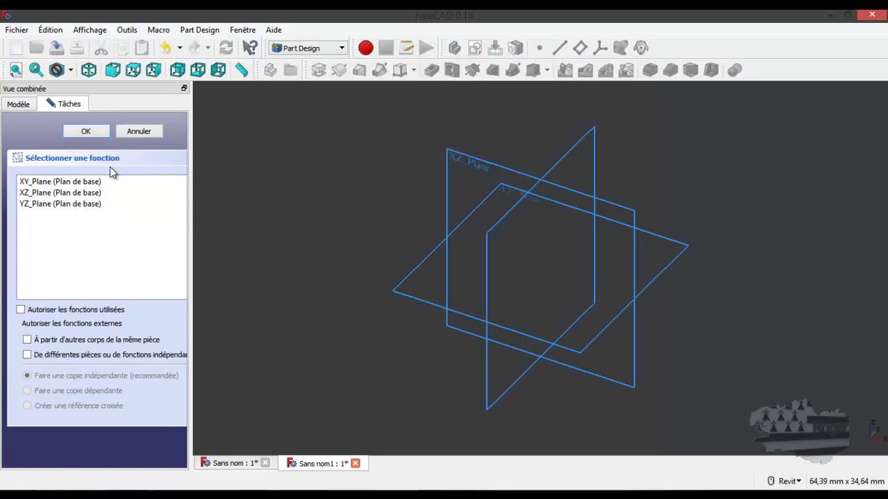
click(416, 274)
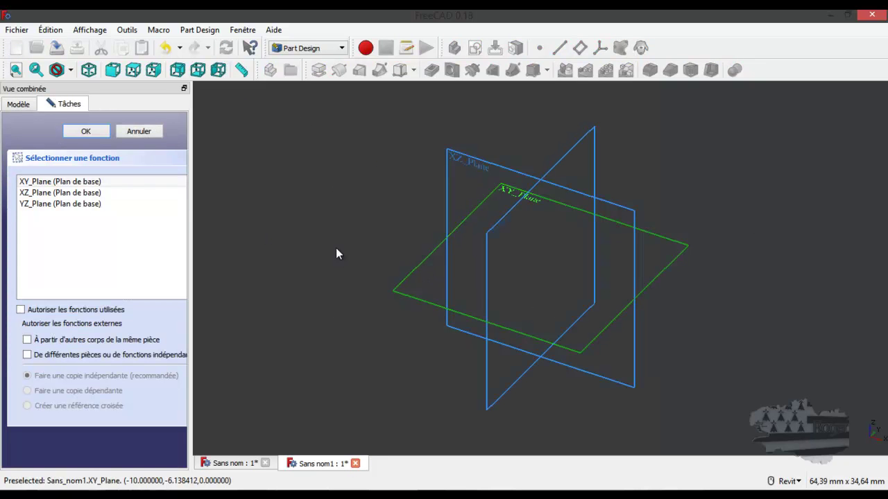
click(92, 131)
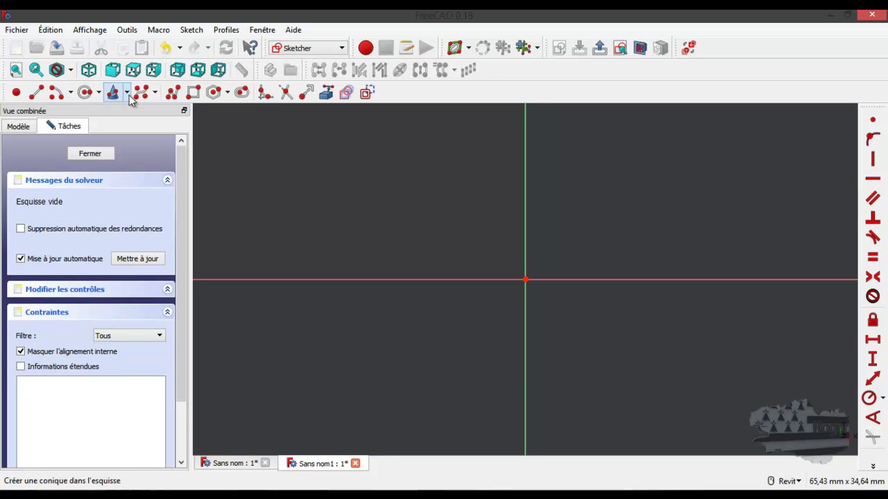
Sketch a rectangle about 23 by 13 mm around the origin and make two opposite corners symmetric about the origin.
click(194, 92)
click(432, 209)
click(687, 355)
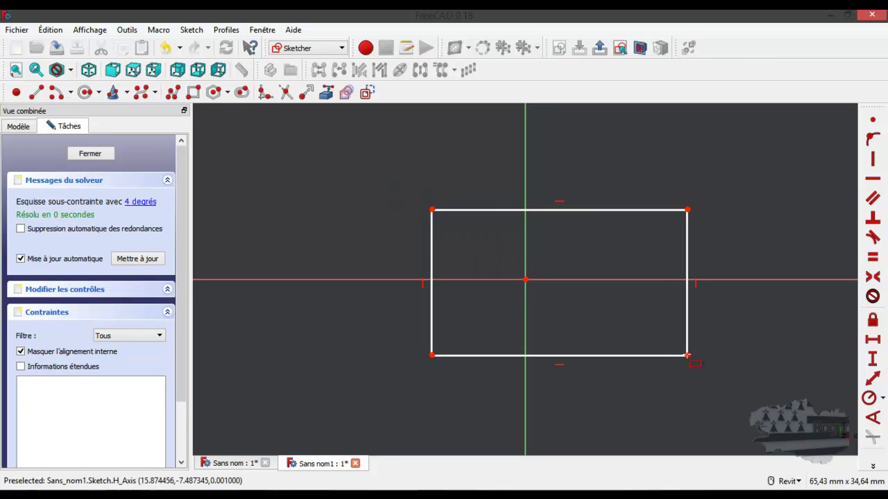
click(432, 210)
click(687, 355)
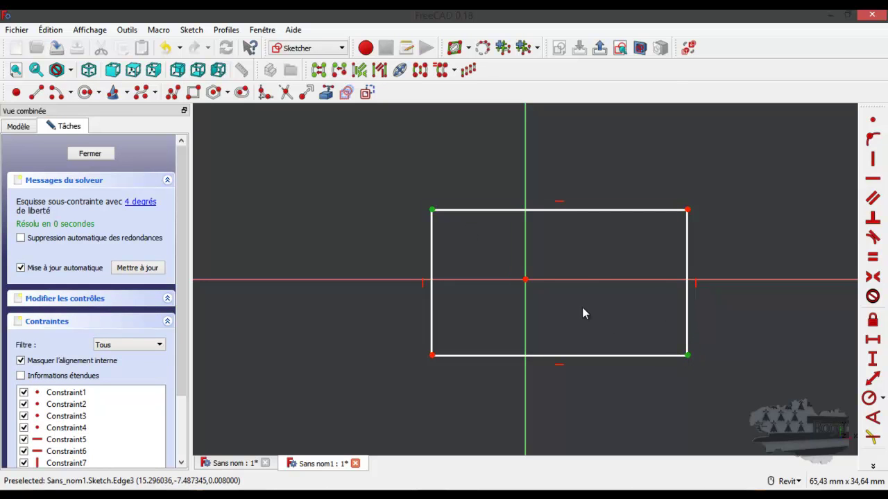
click(525, 281)
click(872, 277)
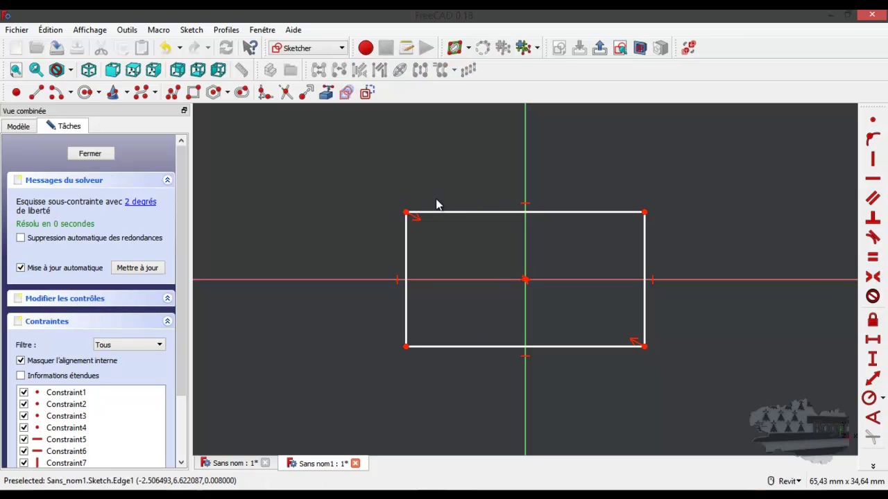
Dimension the centred rectangle to a width of 25 mm and a height of 15 mm.
click(514, 214)
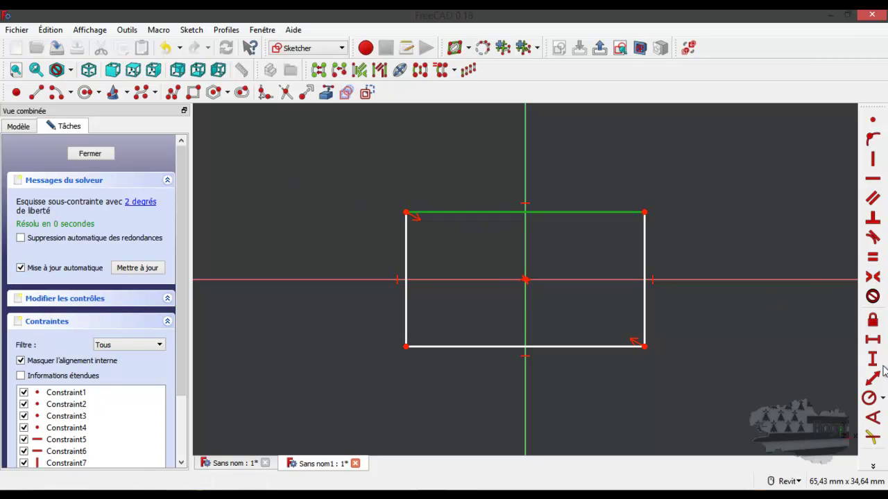
click(872, 339)
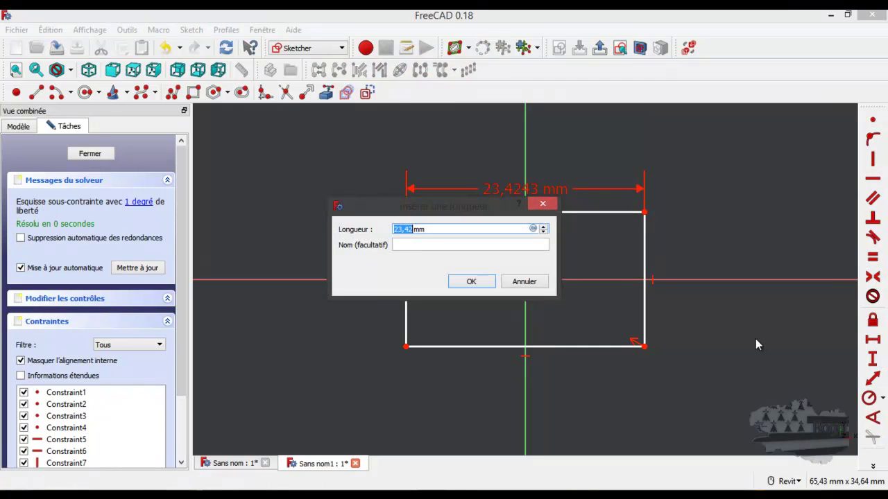
text(25)
key(Return)
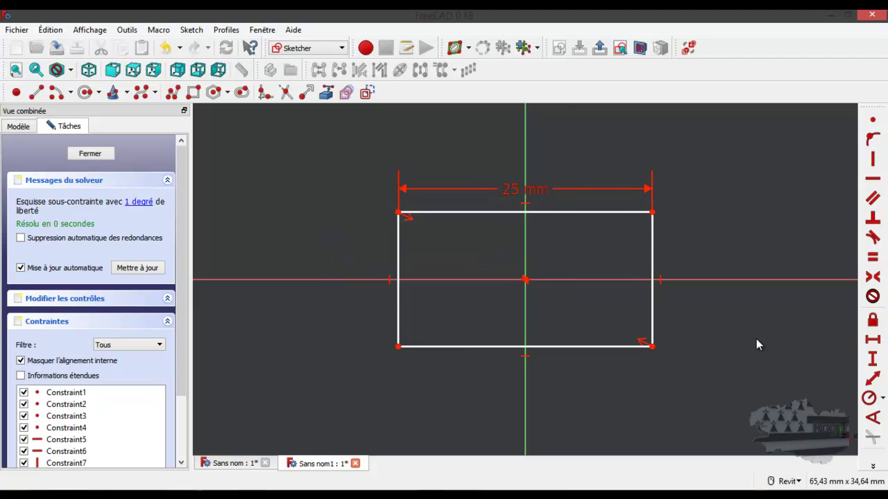
click(651, 258)
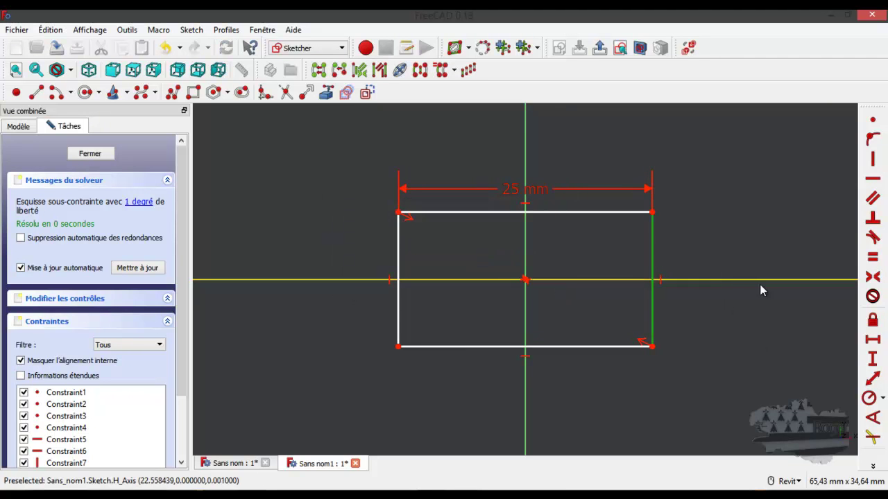
click(872, 359)
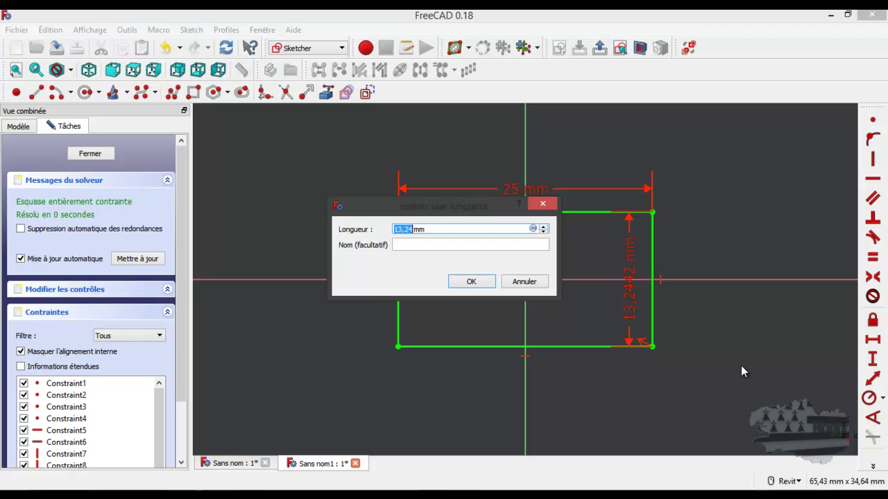
text(15)
key(Return)
Close the rectangle's sketch and pad it by 10 mm.
click(102, 156)
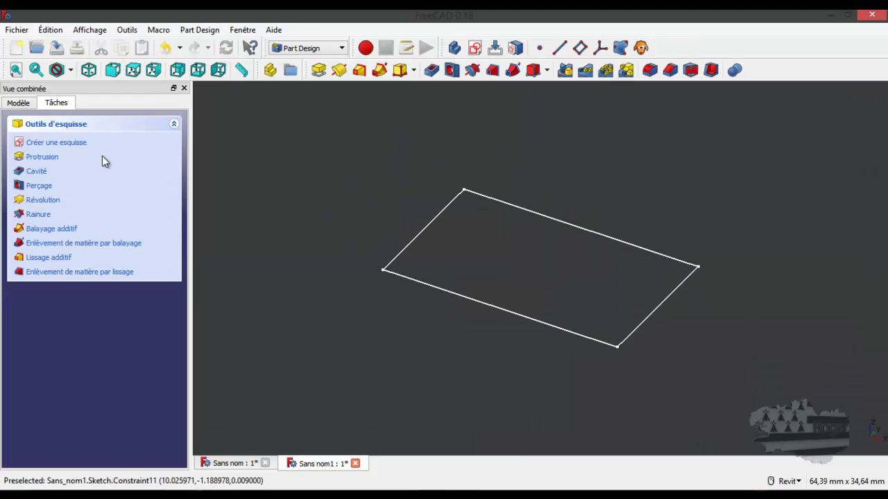
click(56, 159)
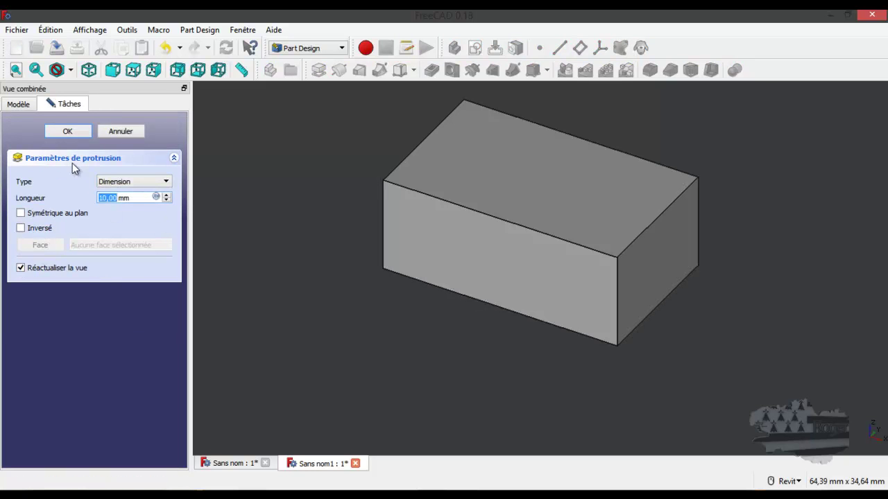
click(68, 131)
Start a new sketch on the top face of the block.
scroll(523, 257, down, 3)
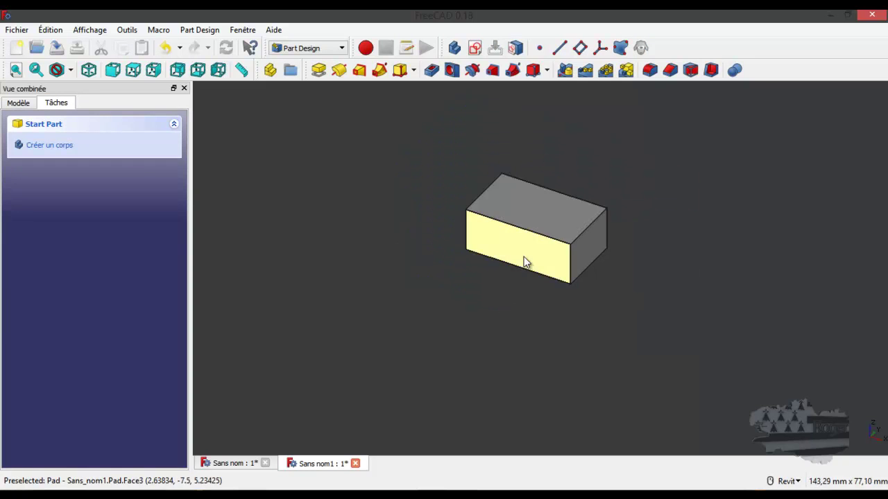
click(532, 213)
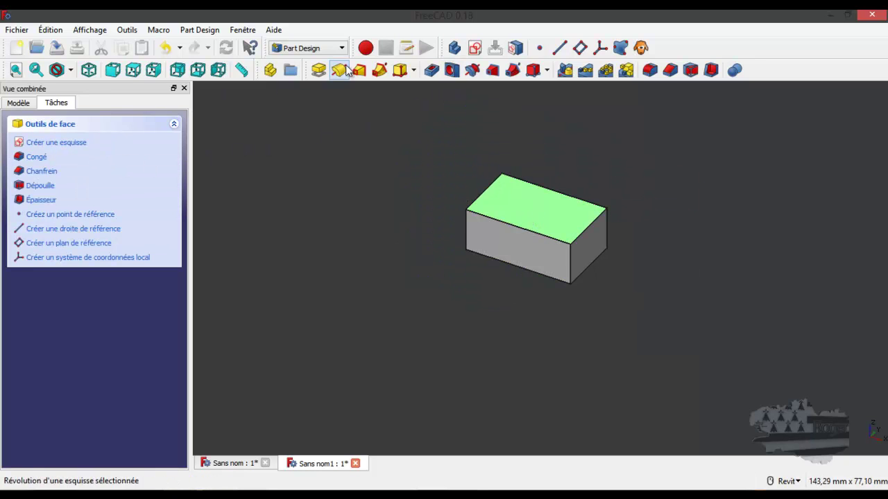
click(474, 48)
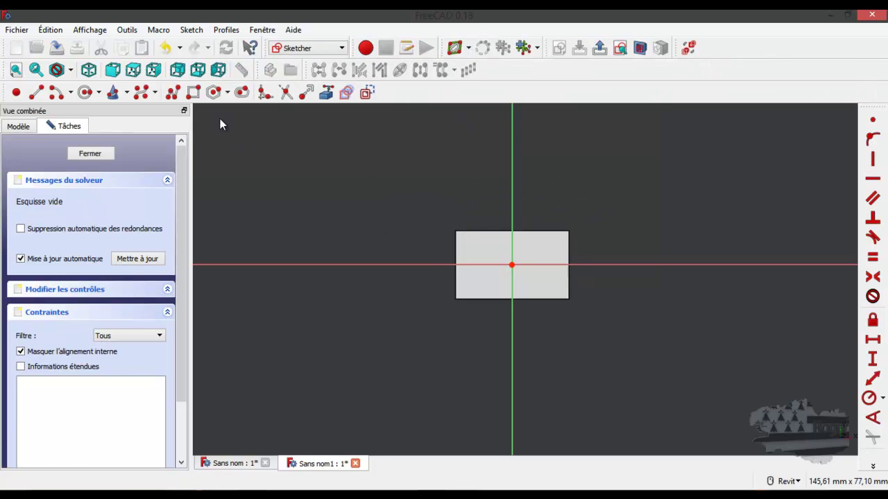
Sketch a circle centred on the horizontal axis beside the origin and constrain its radius to 4 mm.
click(87, 93)
scroll(506, 274, up, 4)
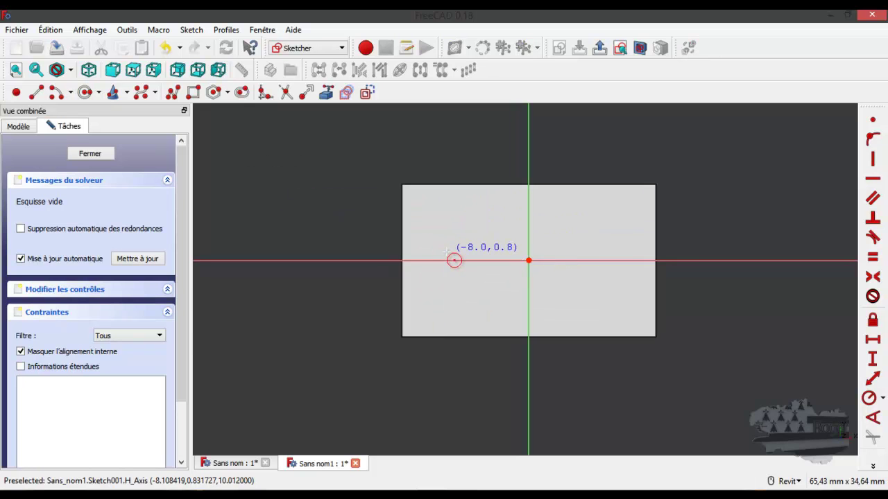
click(448, 261)
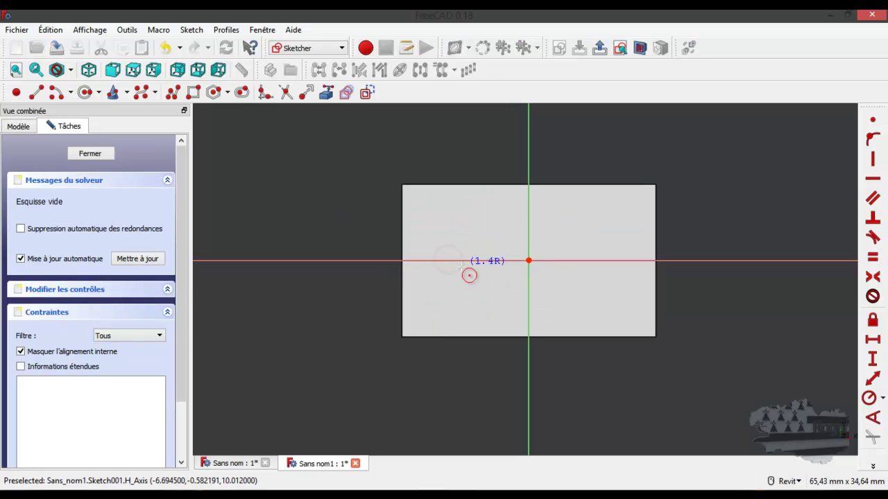
click(474, 278)
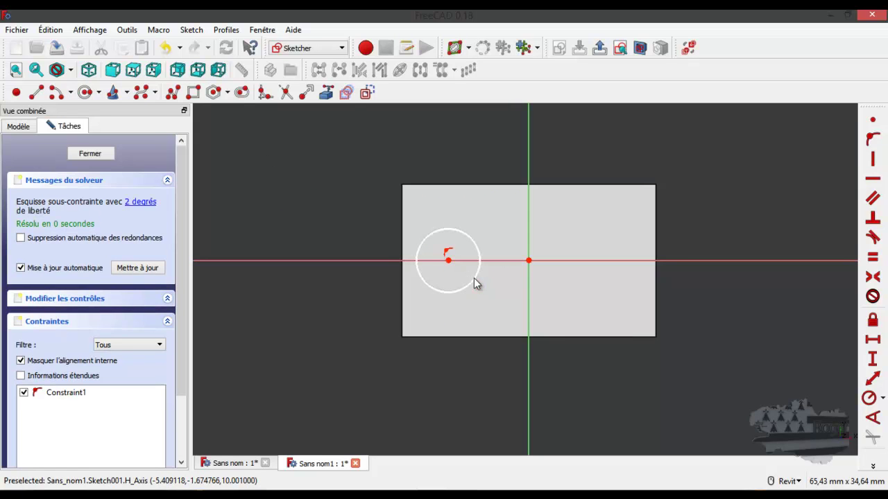
click(869, 398)
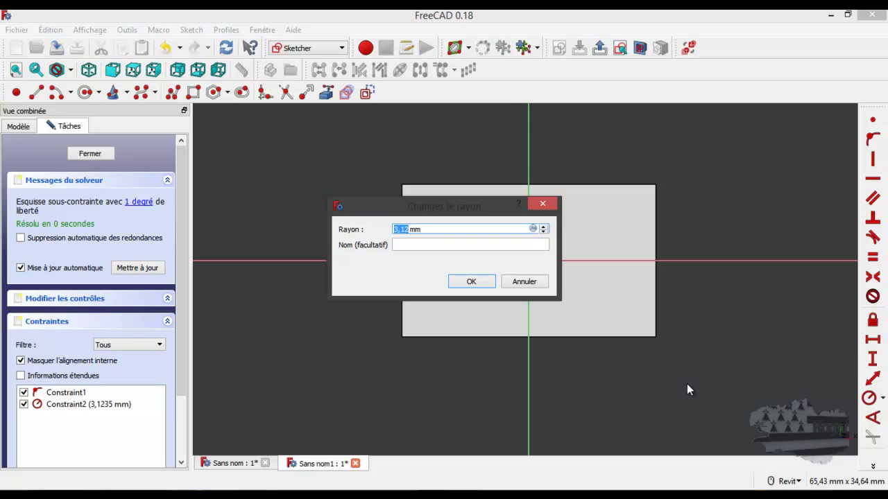
key(Return)
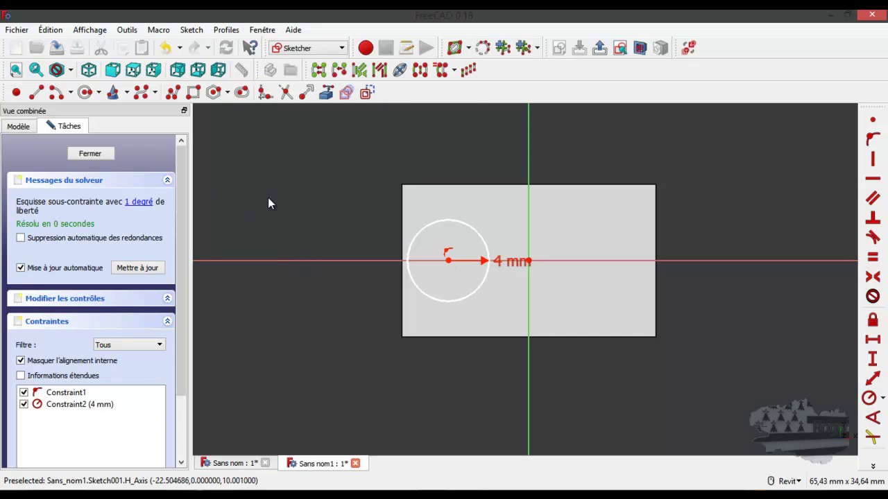
Test the circle's remaining degree of freedom by moving it along the horizontal axis, and reposition its radius dimension.
click(138, 202)
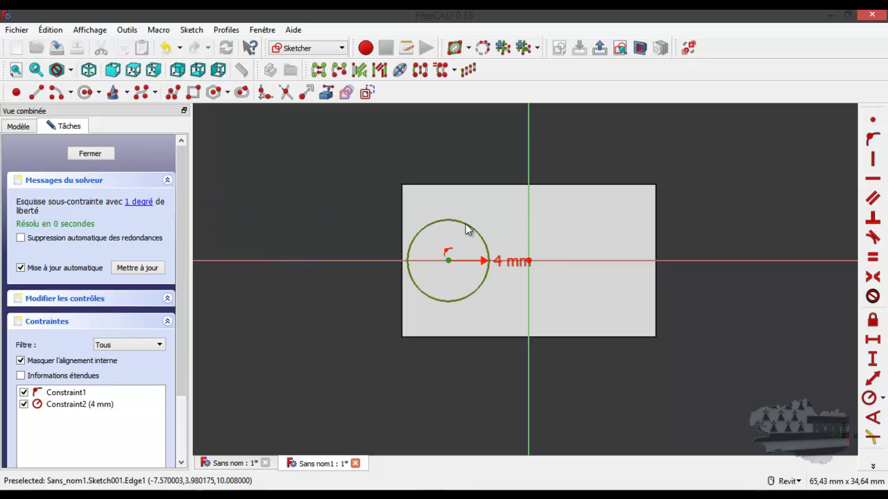
mouse_move(471, 230)
mouse_down()
mouse_move(515, 235)
mouse_move(481, 233)
mouse_up()
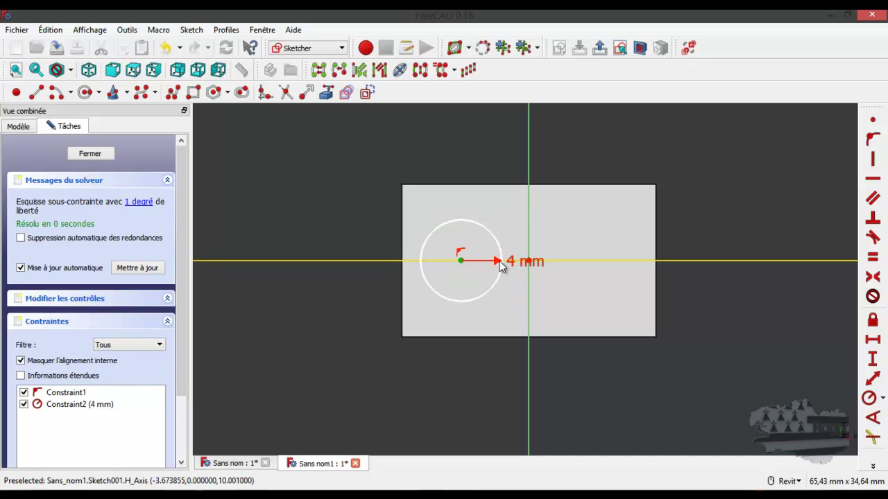
click(522, 285)
drag(521, 261, 516, 326)
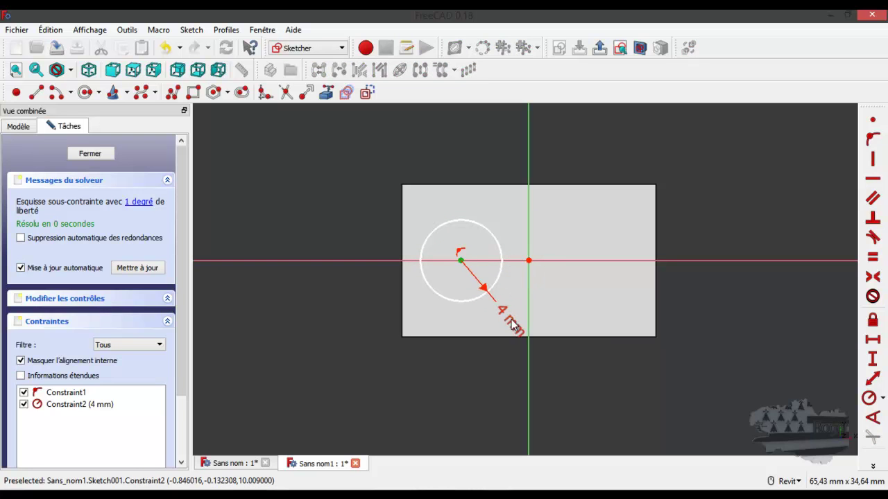
Make the circle's centre coincident with the origin, delete the redundant point-on-axis constraint and close the sketch.
click(530, 262)
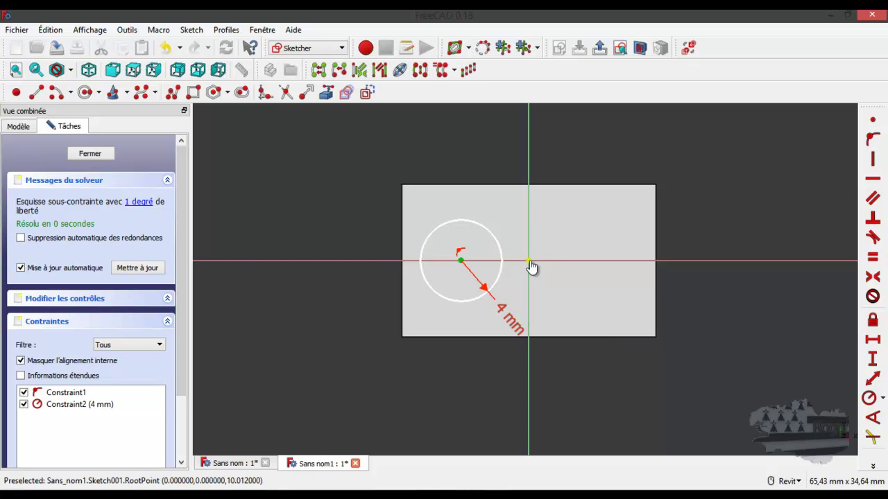
click(873, 121)
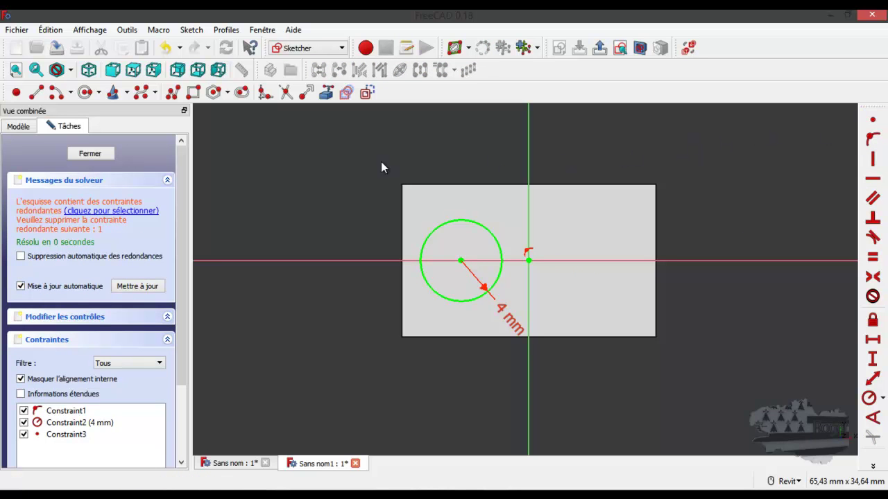
click(69, 412)
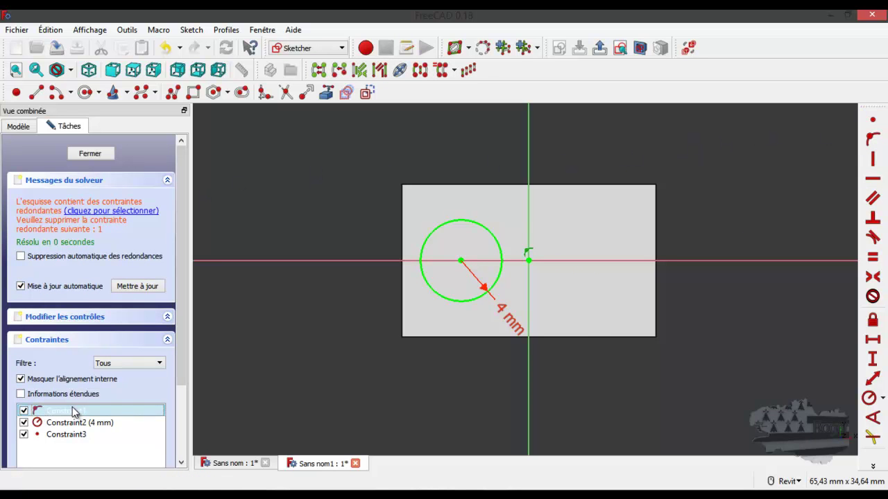
key(Delete)
click(86, 153)
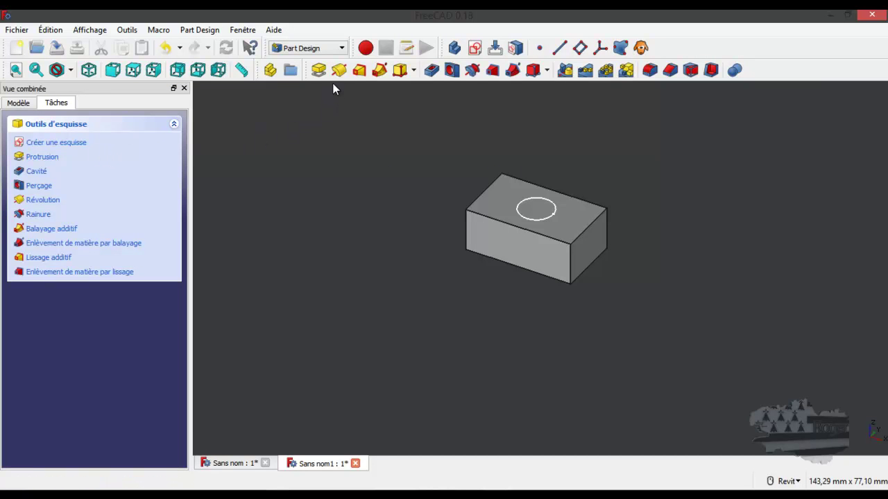
Start a Hole from the circle sketch with the standard-pitch ISO metric thread profile and enable threading.
click(451, 72)
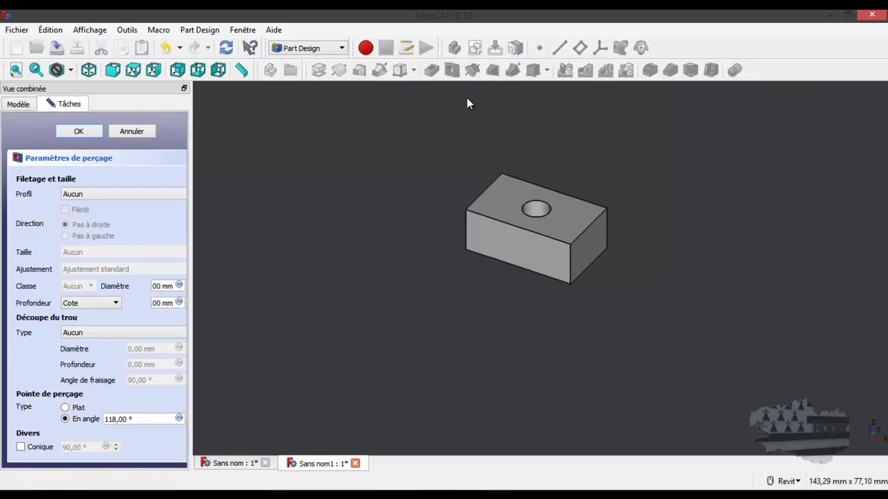
scroll(540, 210, up, 5)
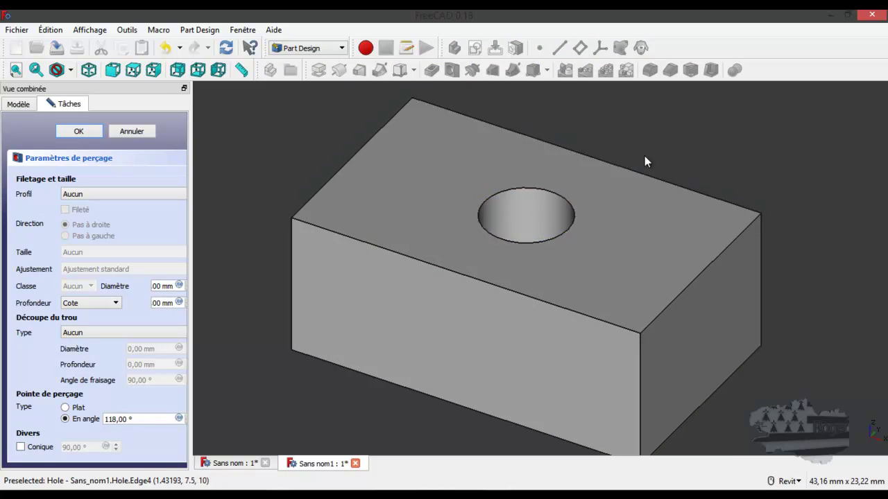
shift+middle_drag(727, 161, 691, 213)
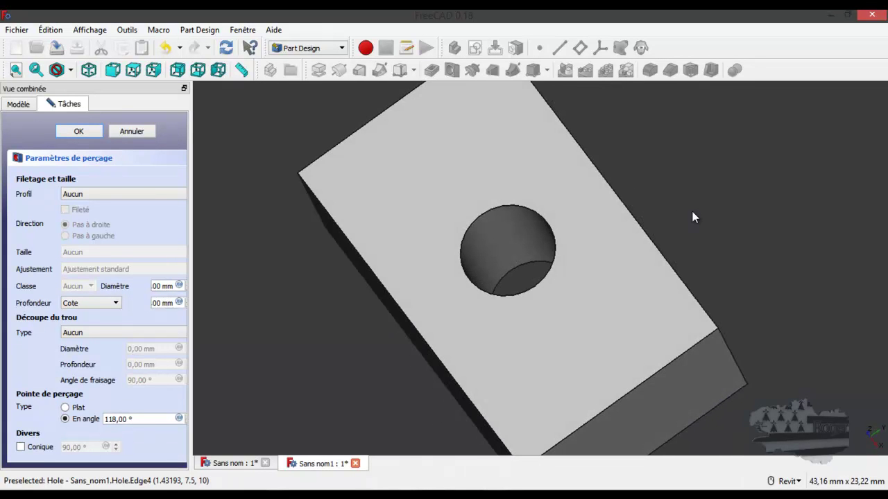
click(101, 194)
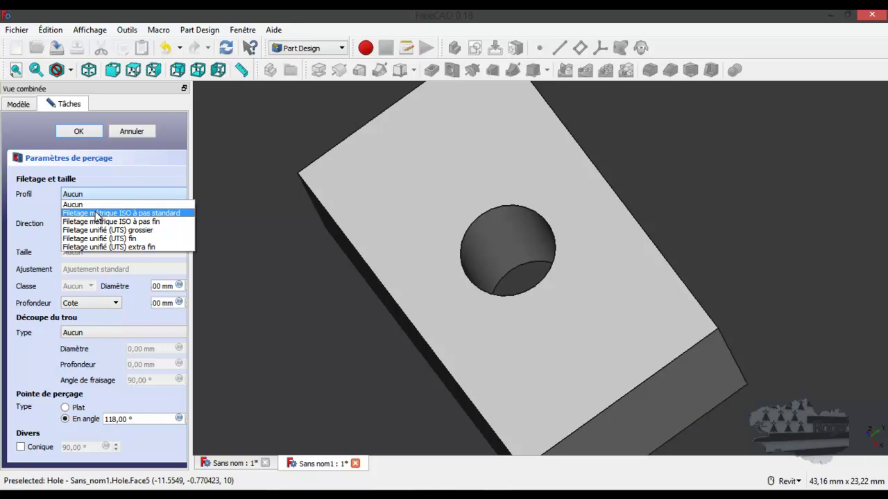
click(95, 213)
click(102, 196)
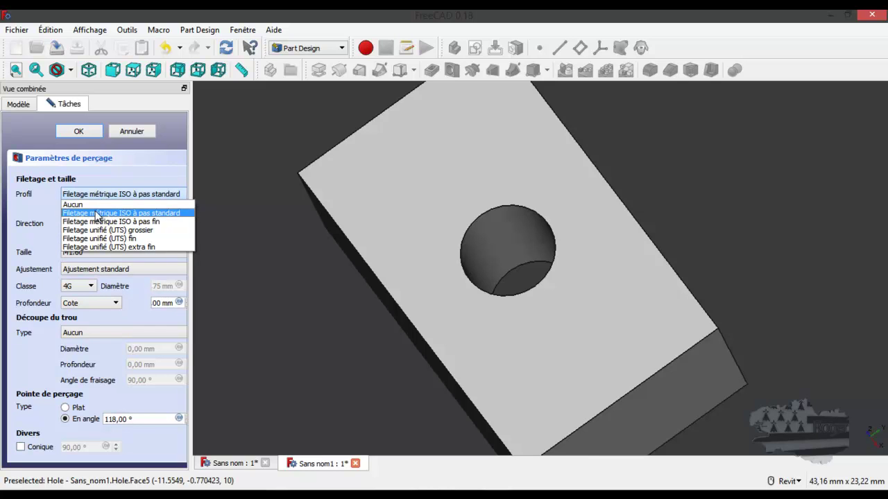
click(36, 239)
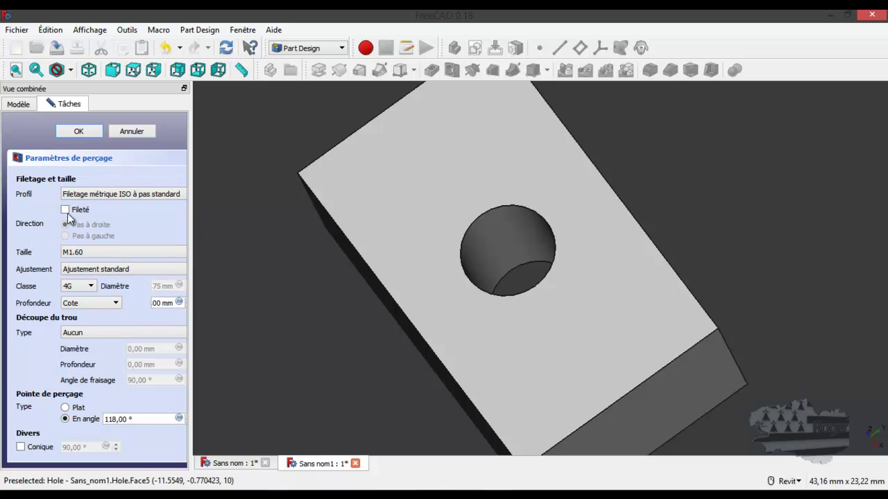
click(65, 210)
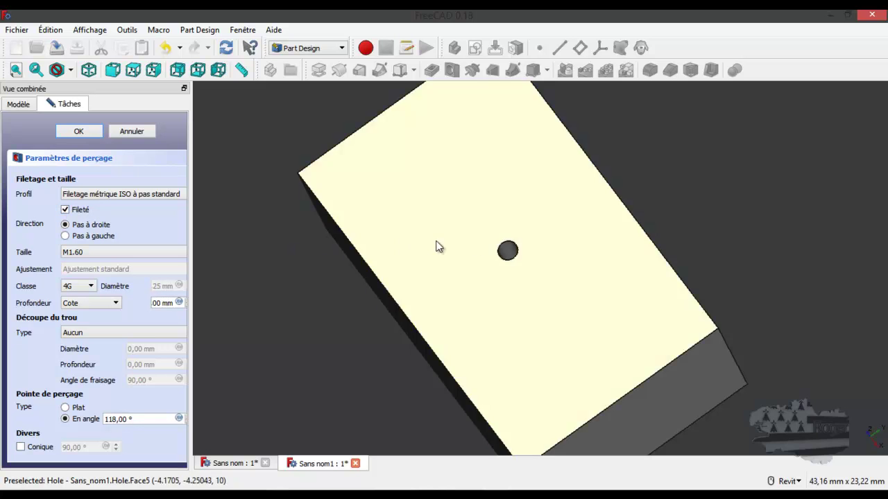
Set the threaded hole's depth to through all and inspect its inner wall.
scroll(514, 243, up, 3)
shift+middle_drag(539, 255, 578, 265)
scroll(570, 285, up, 2)
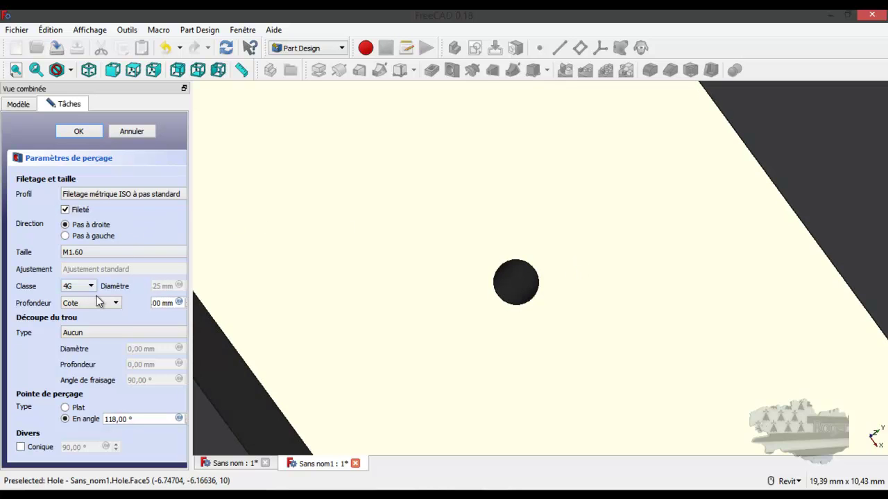
scroll(97, 304, down, 1)
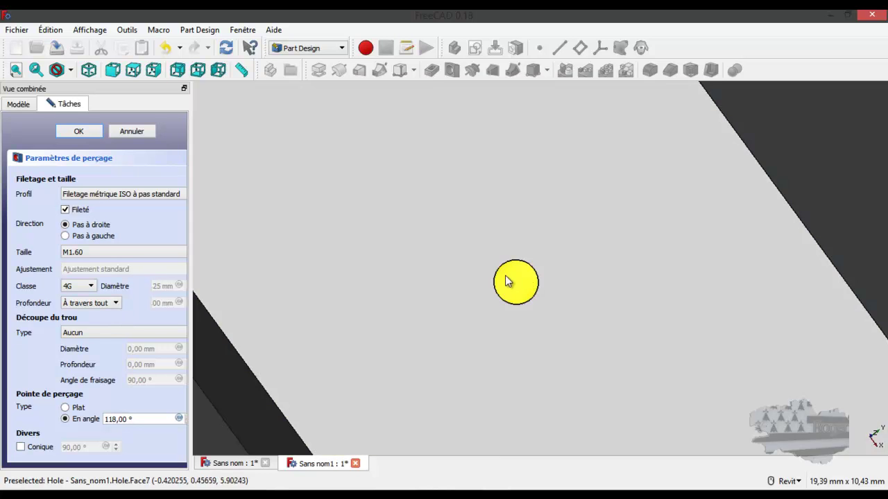
scroll(510, 274, down, 4)
click(510, 273)
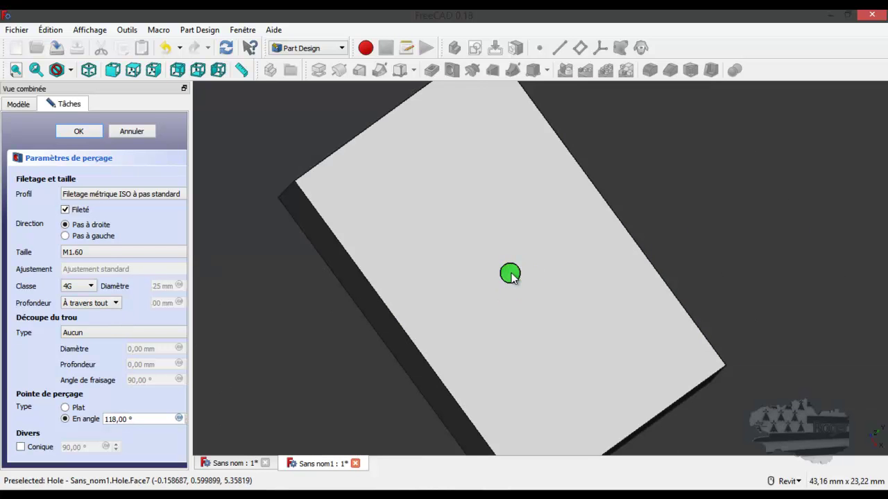
shift+middle_drag(553, 261, 531, 268)
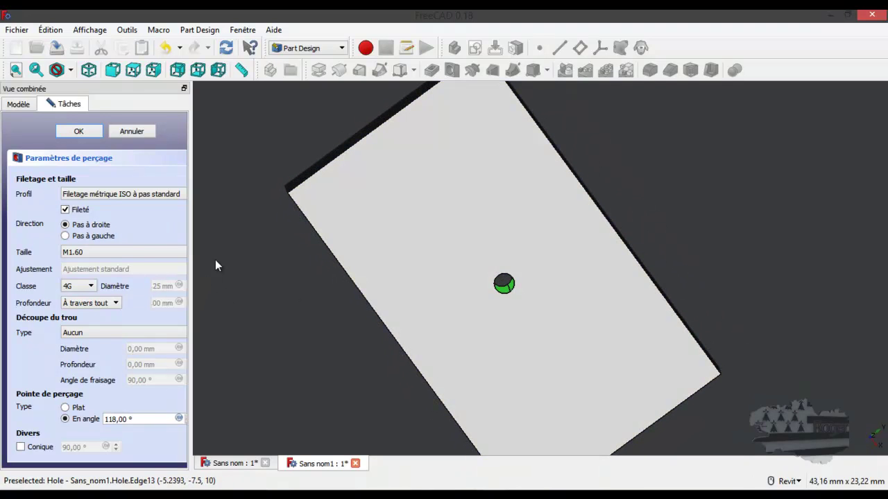
Cancel the Hole operation and delete the circle sketch from the block's top face.
click(134, 131)
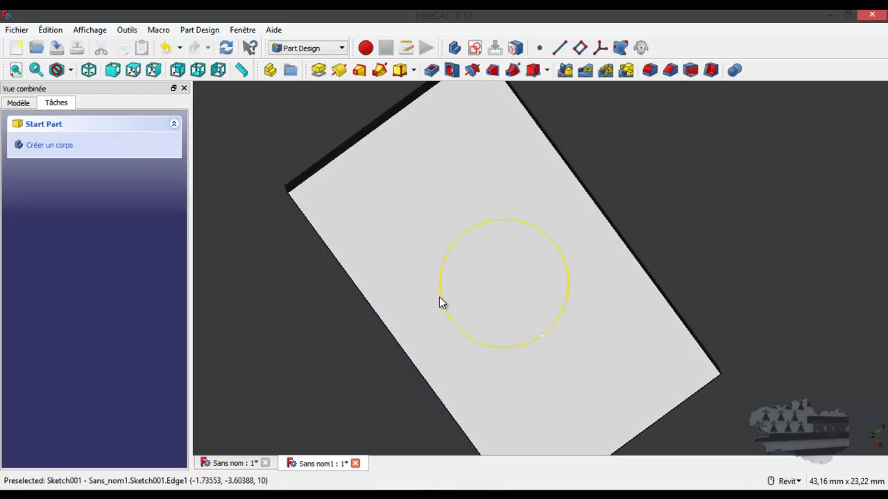
click(441, 295)
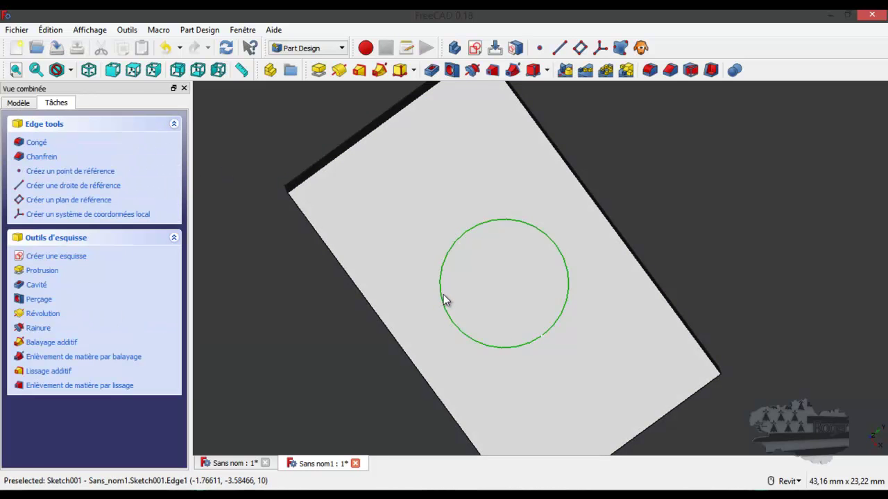
key(Delete)
scroll(444, 293, down, 2)
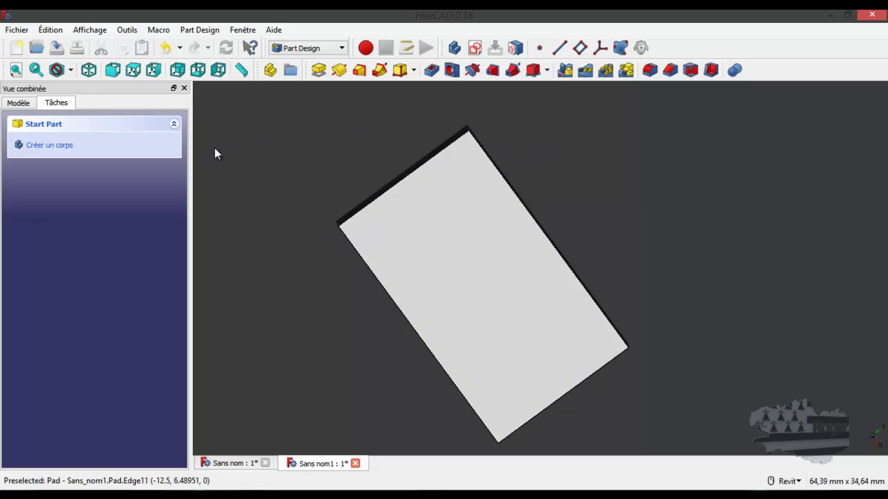
Switch to the Sans nom bracket document and delete the large rectangle sketch beside the part.
click(239, 465)
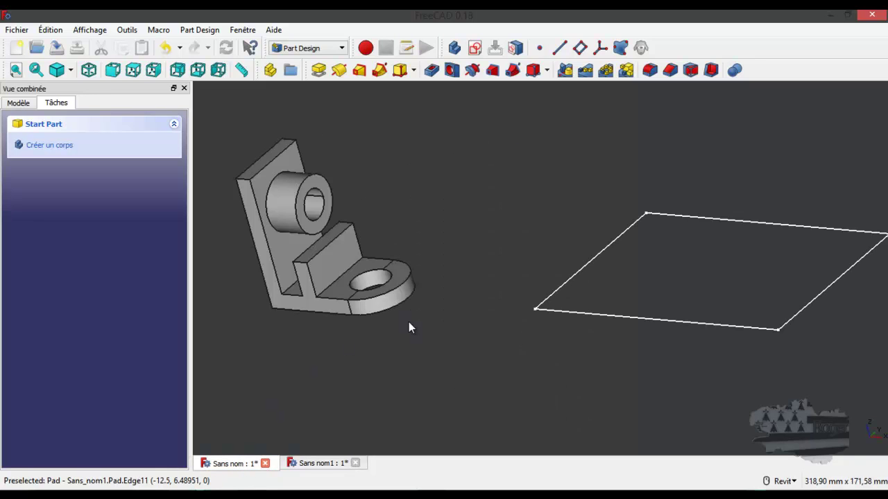
click(576, 314)
double_click(576, 313)
key(Delete)
scroll(617, 312, down, 2)
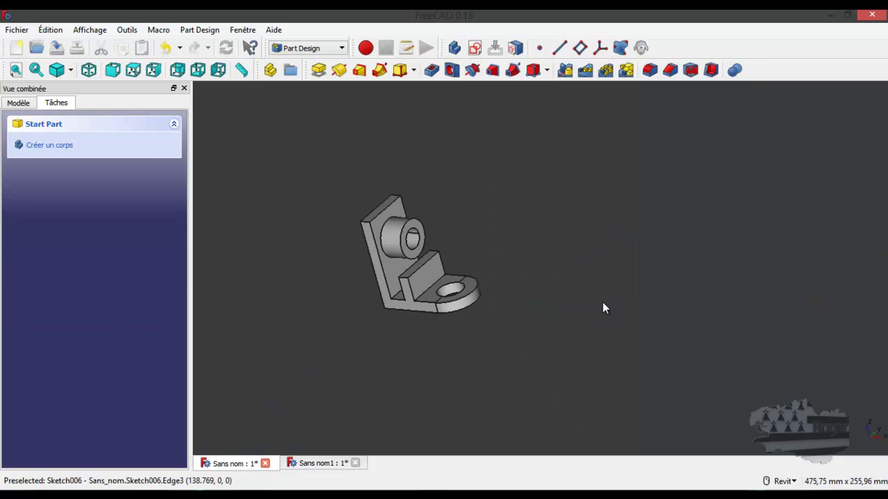
scroll(365, 265, up, 3)
mouse_move(640, 246)
middle_down()
mouse_move(618, 271)
mouse_move(629, 232)
middle_up()
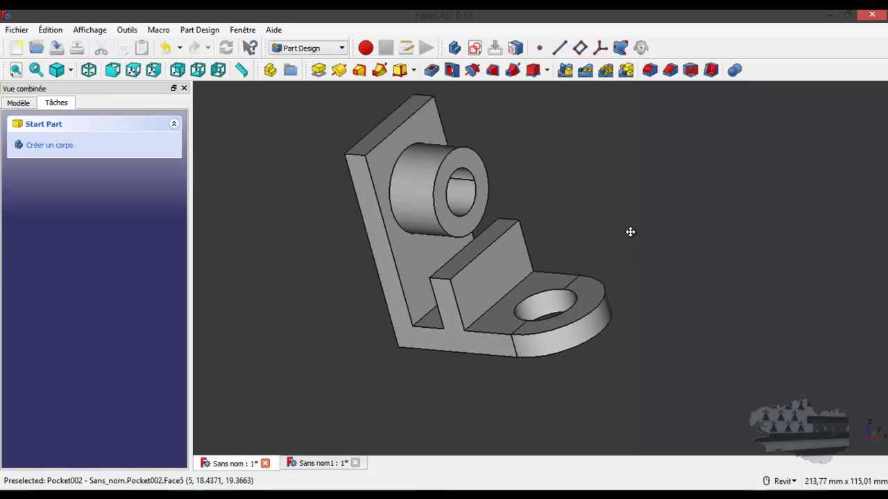
click(394, 135)
click(378, 201)
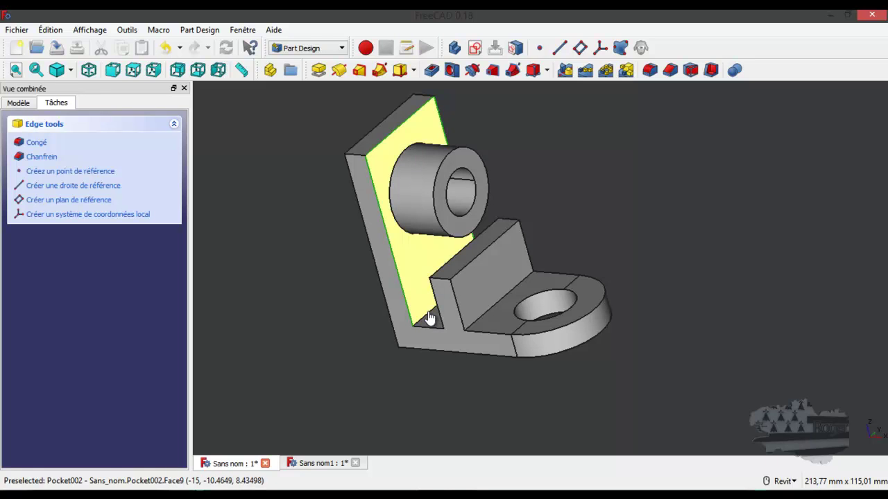
scroll(421, 316, up, 5)
scroll(421, 313, down, 7)
click(363, 212)
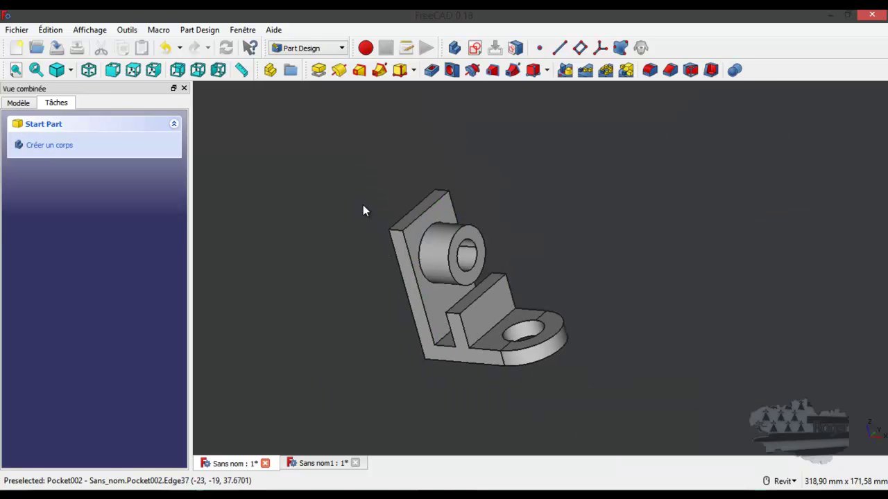
Fillet the two short top edges of the bracket's upright plate with a 25 mm radius.
click(395, 233)
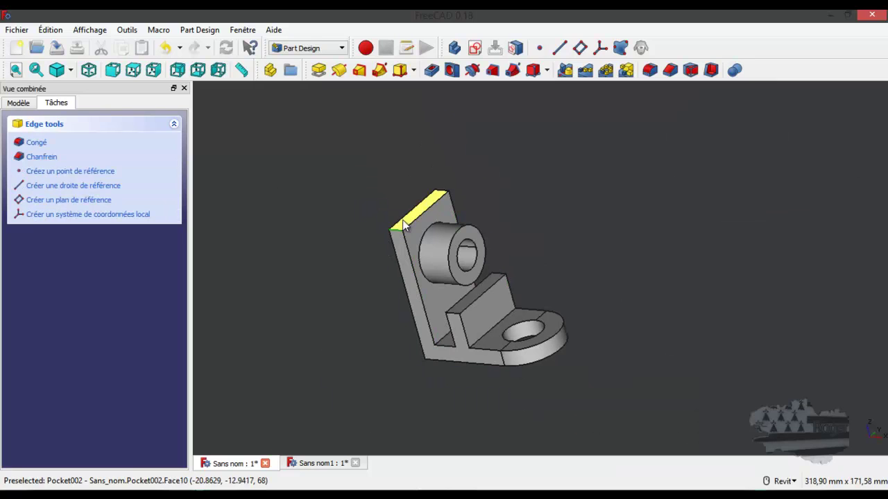
click(442, 191)
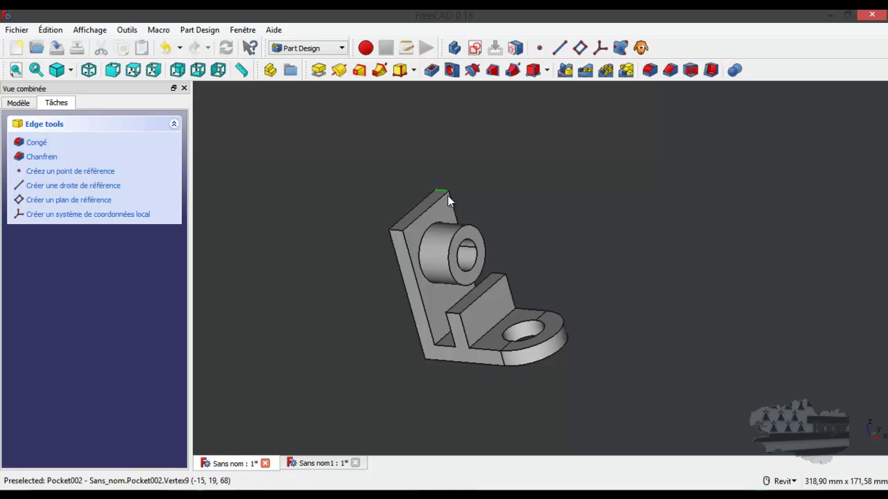
ctrl+click(395, 232)
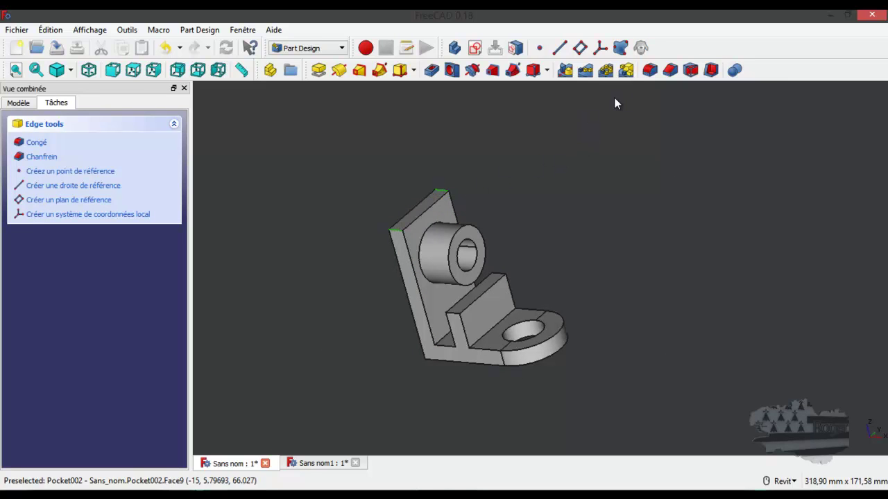
click(649, 69)
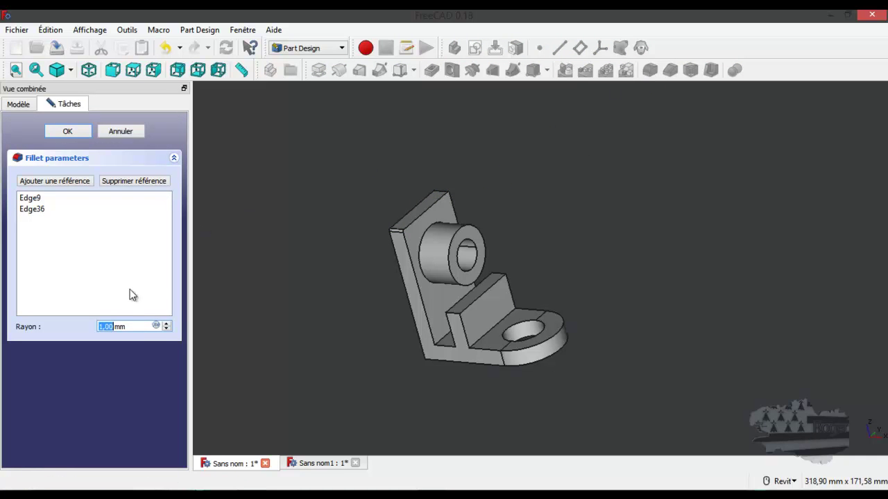
click(167, 323)
click(167, 324)
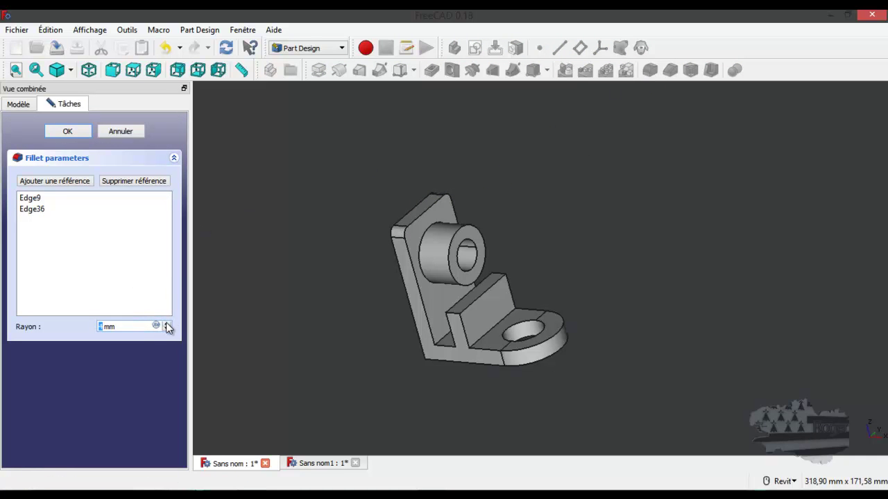
click(166, 323)
click(166, 323)
click(166, 323)
click(166, 323)
click(165, 323)
click(165, 323)
click(166, 323)
click(166, 323)
click(166, 323)
click(166, 323)
click(165, 323)
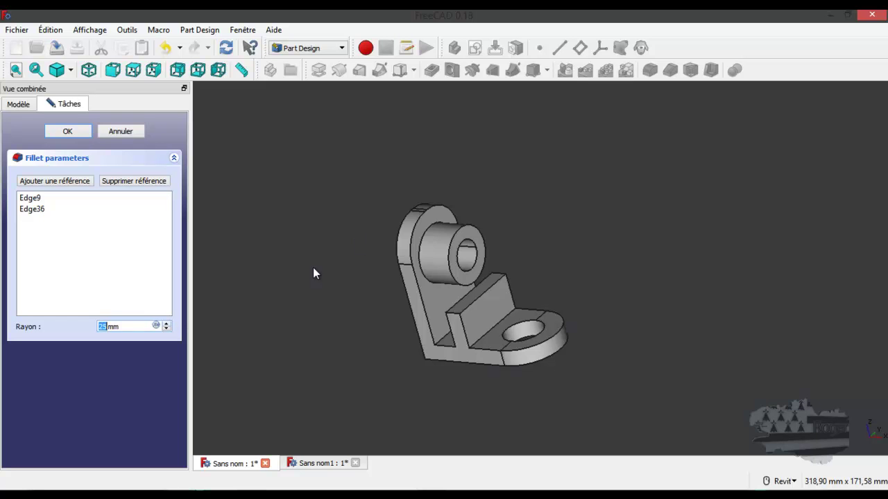
shift+middle_drag(444, 222, 412, 276)
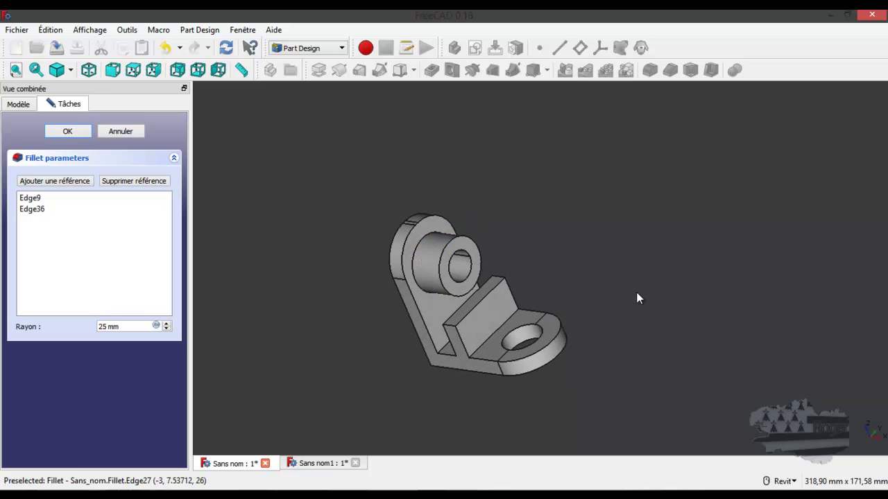